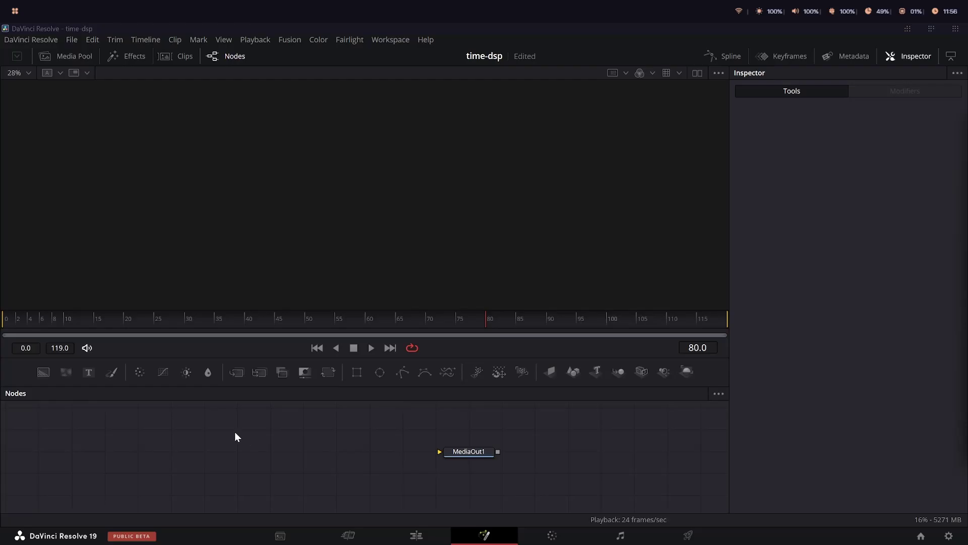
# - Add a Text node to the composition and set its text to BALLIN
pyautogui.moveTo(89, 373); pyautogui.dragTo(213, 301)
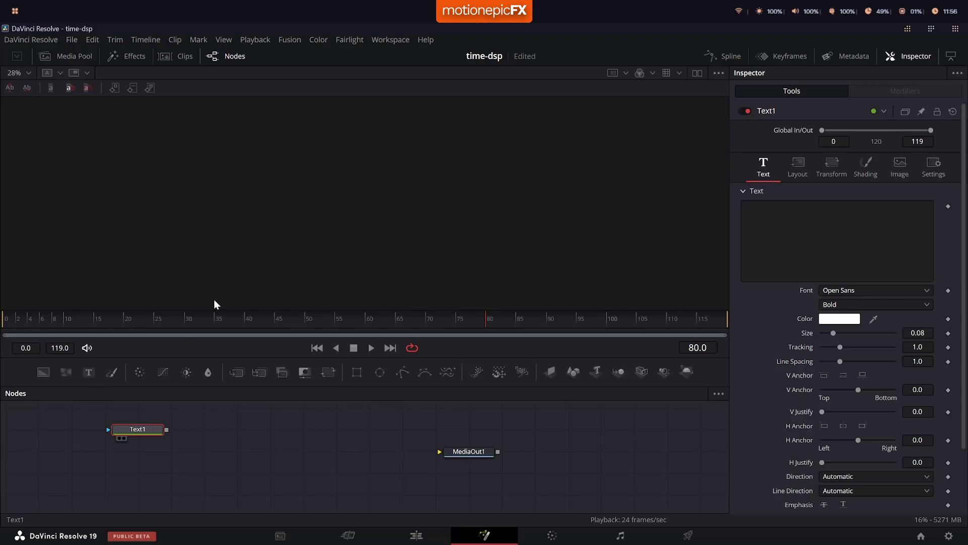
pyautogui.click(767, 238)
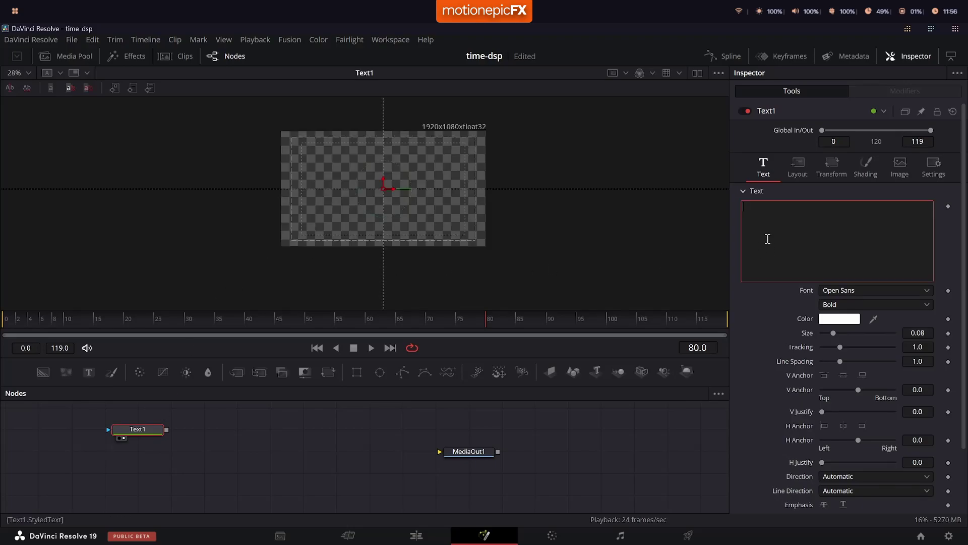
pyautogui.write('BALLIN')
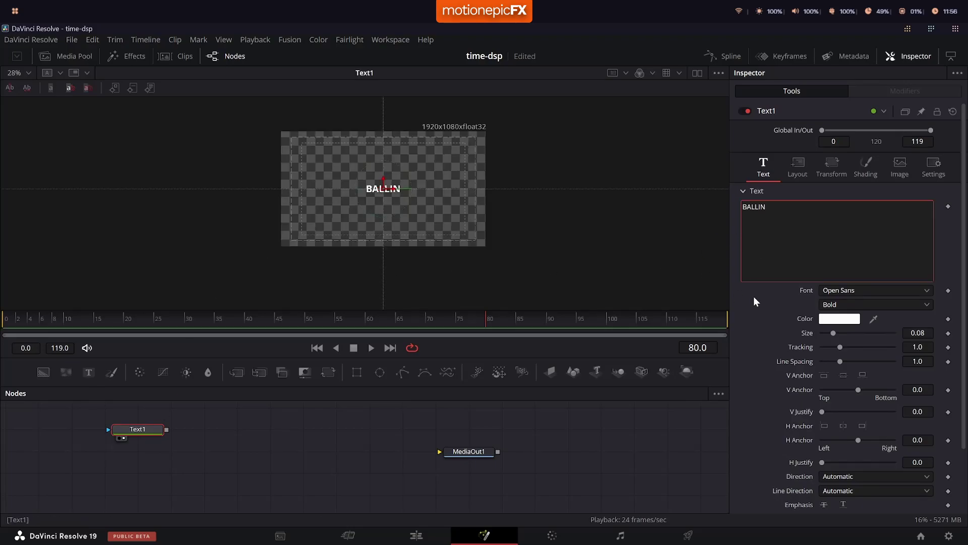
# - Set the text's font to Monument Extended Black and enlarge its size to about 0.2283
pyautogui.click(857, 290)
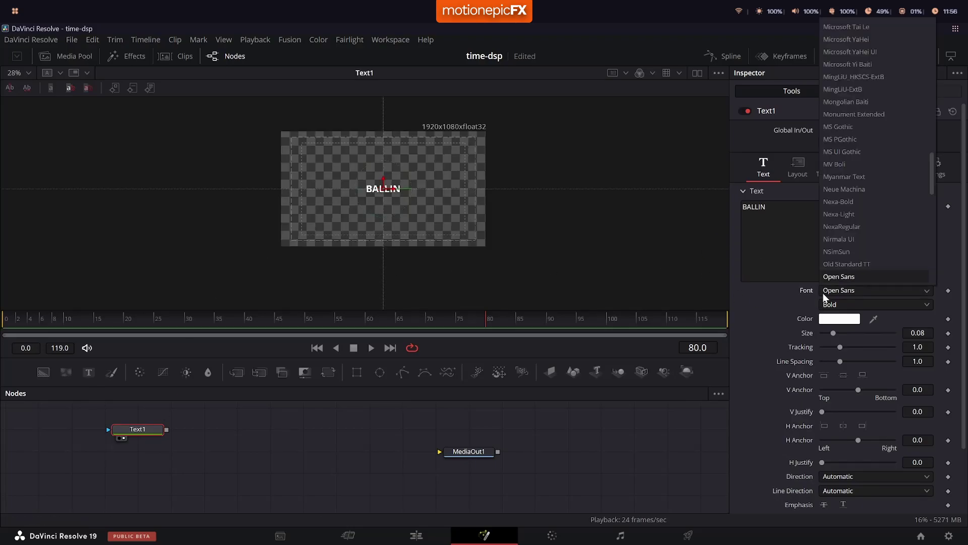
pyautogui.click(841, 115)
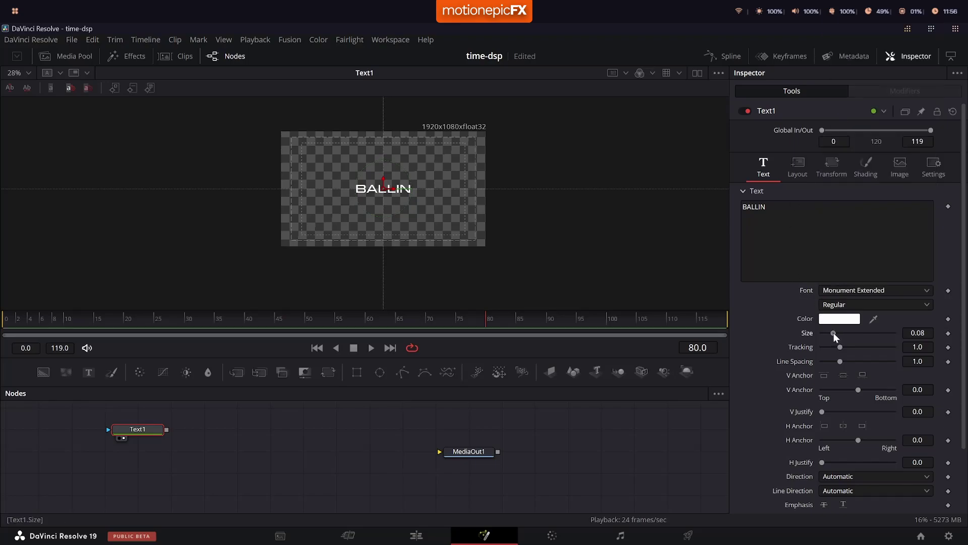
pyautogui.moveTo(834, 333); pyautogui.dragTo(855, 335)
pyautogui.click(841, 305)
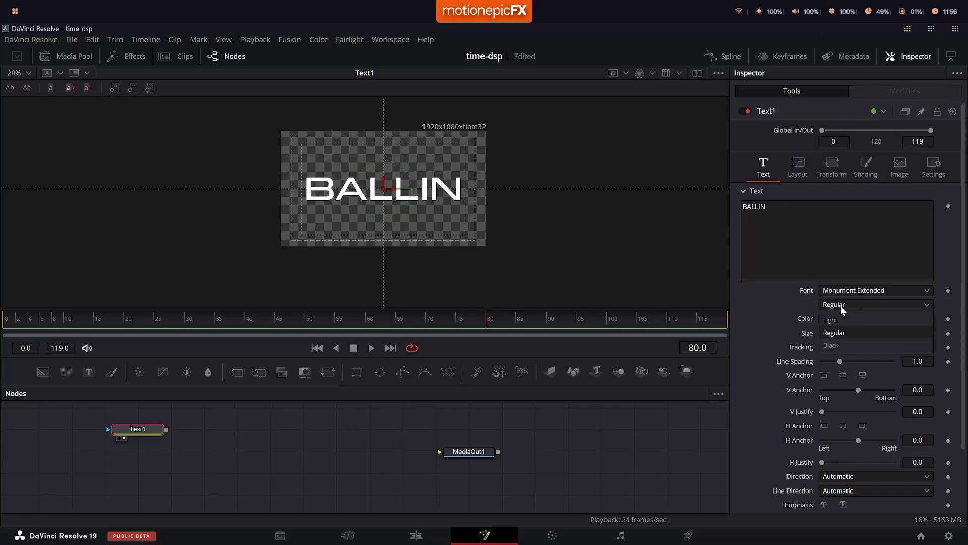
pyautogui.click(841, 345)
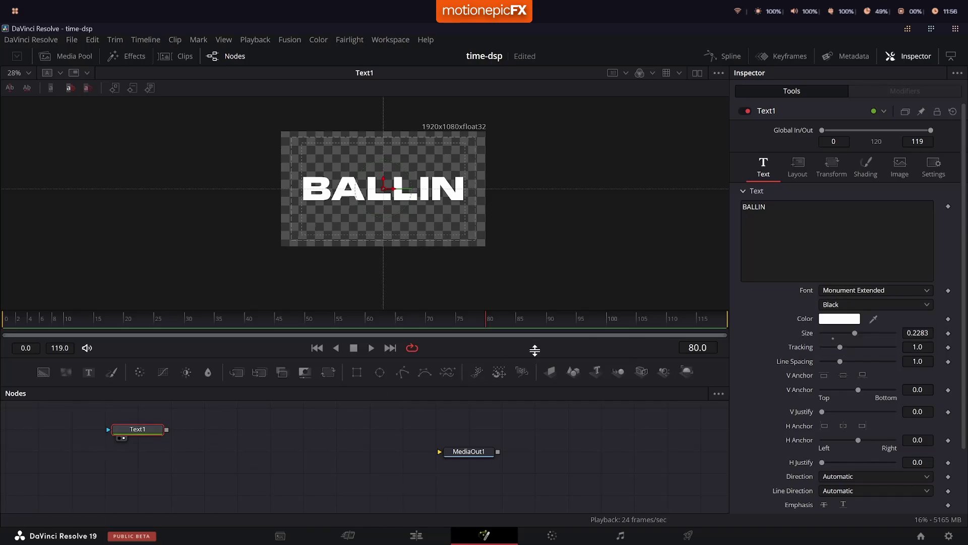
# - Shade the text as an outline with Outside Only enabled, a miter join style and thickness of about 0.0457
pyautogui.click(867, 169)
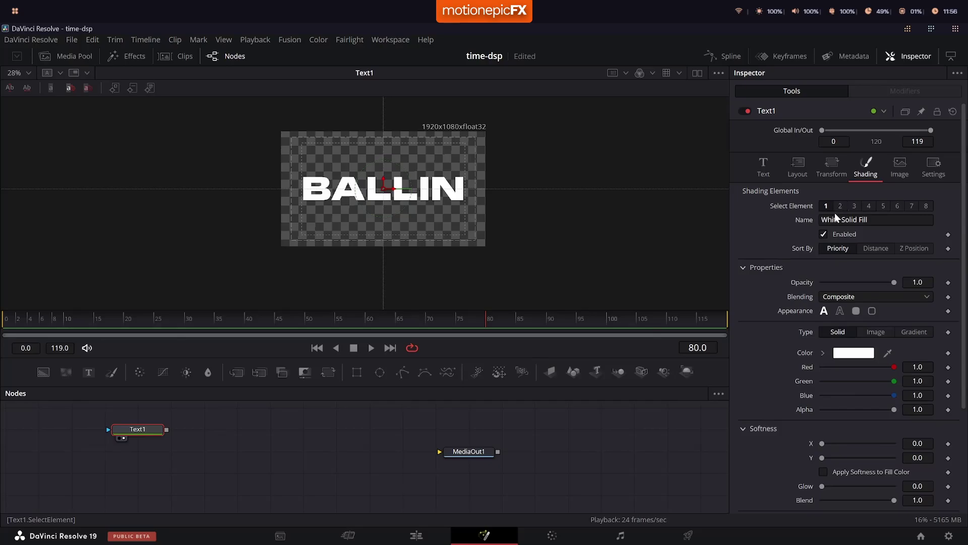
pyautogui.click(840, 309)
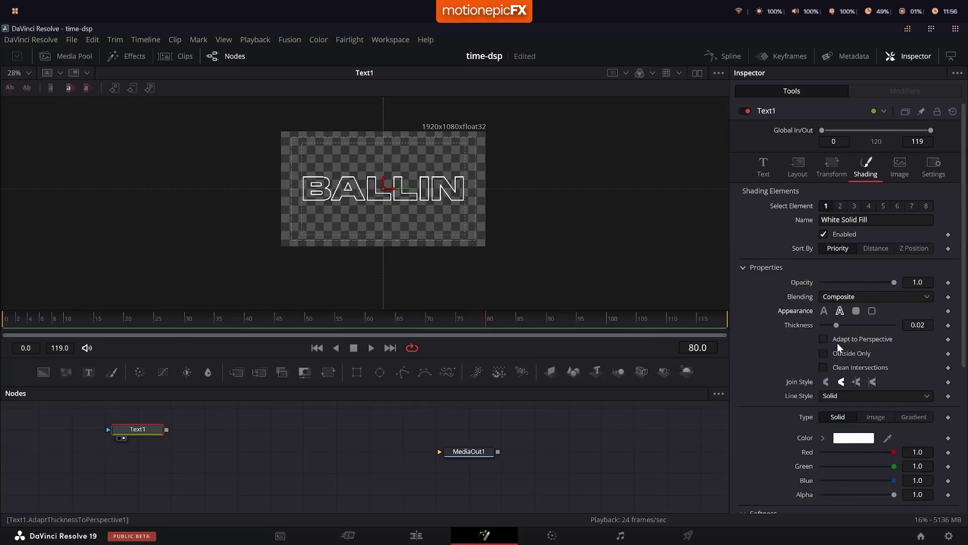
pyautogui.click(824, 353)
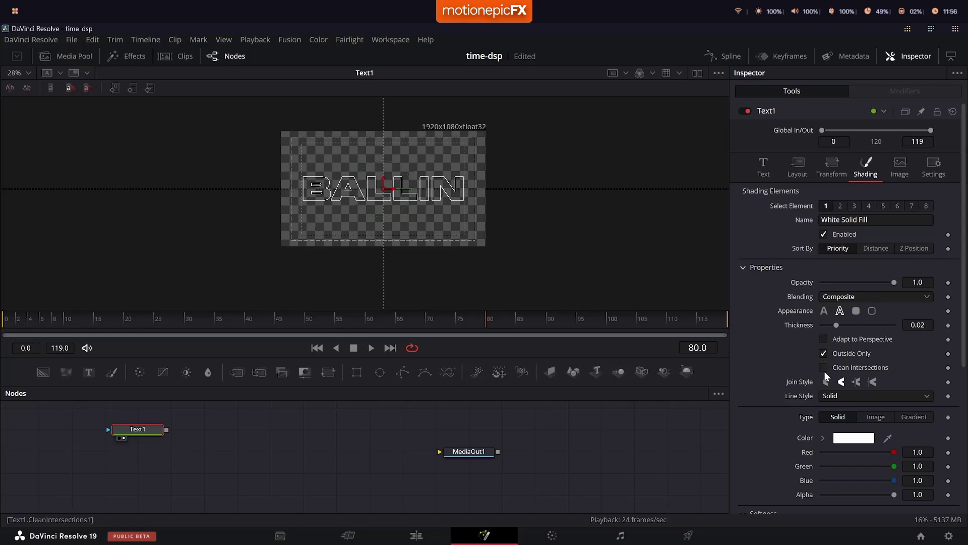
pyautogui.click(856, 382)
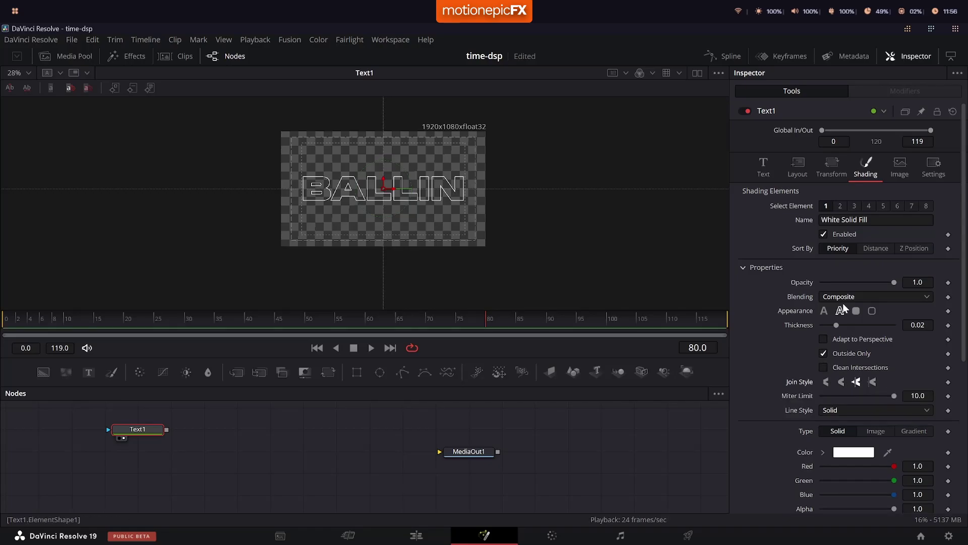
pyautogui.moveTo(839, 325); pyautogui.dragTo(856, 328)
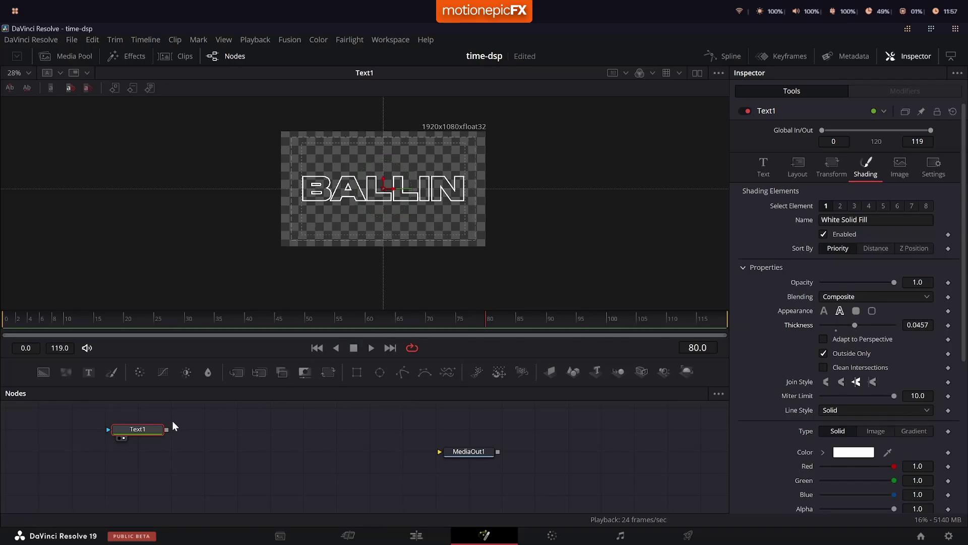
# - Add a Grid Warp node after the text node and set its X and Y grid sizes to 1
pyautogui.hotkey('shift', 'space')
pyautogui.write('grid')
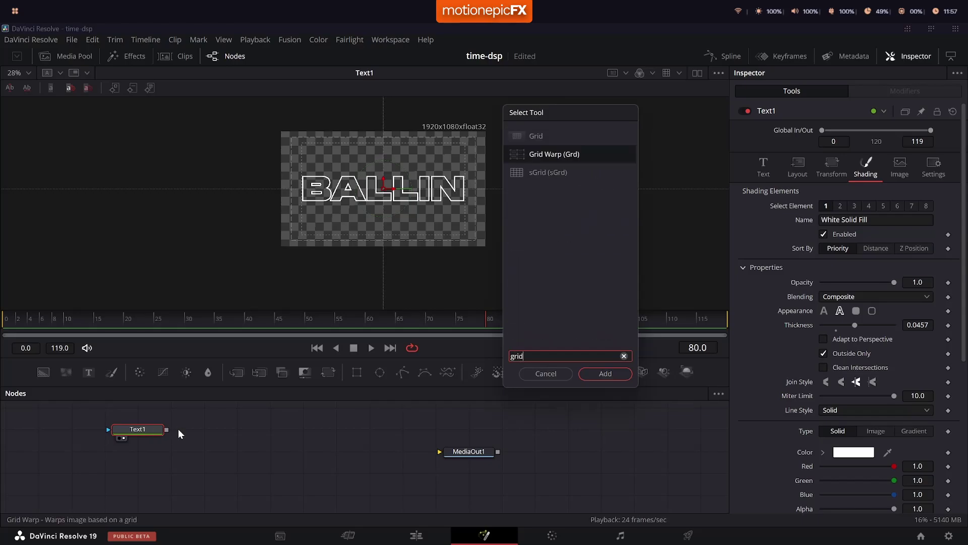
pyautogui.press('Escape')
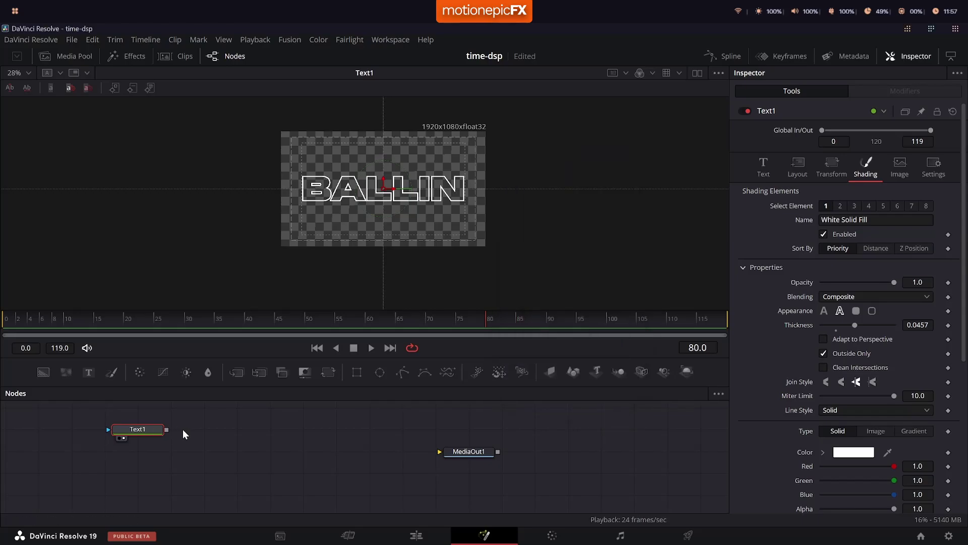
pyautogui.hotkey('shift', 'space')
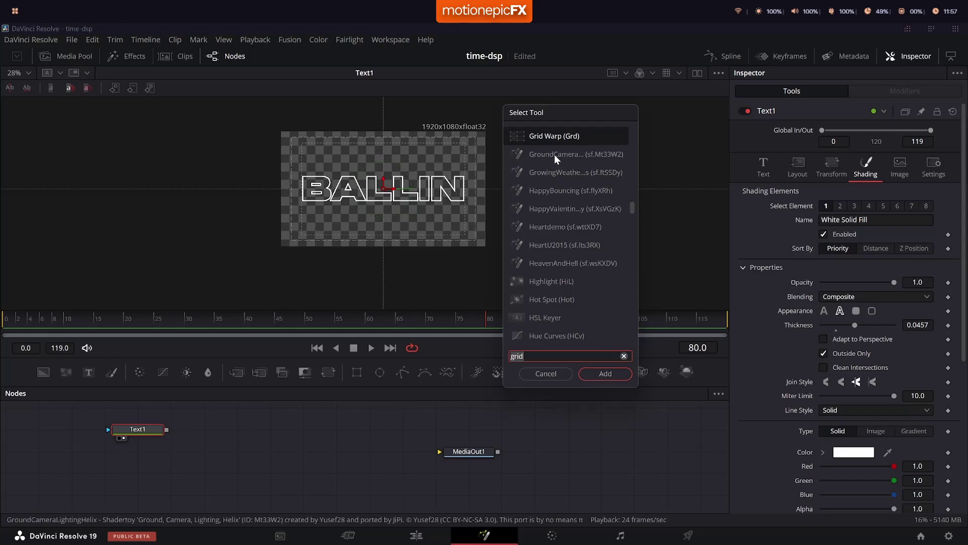
pyautogui.press('Escape')
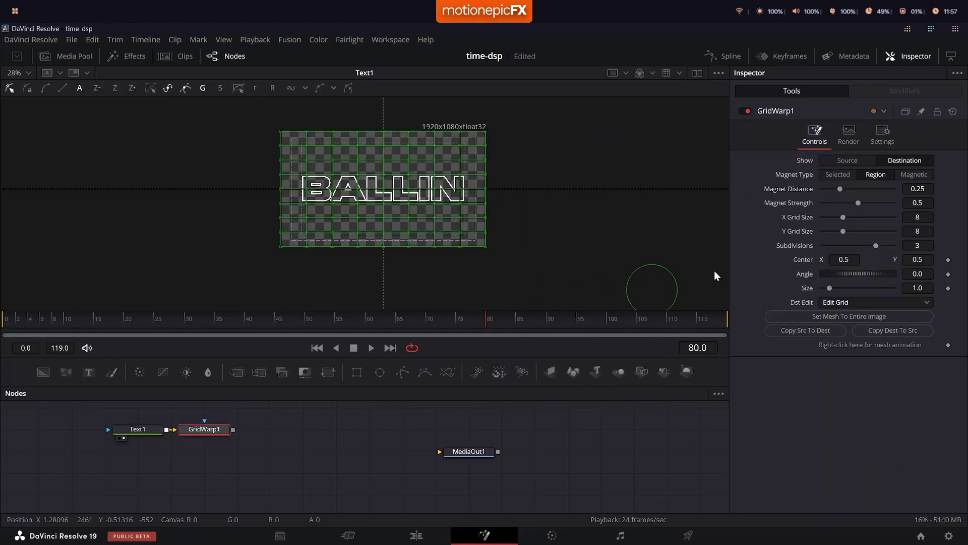
pyautogui.moveTo(842, 217); pyautogui.dragTo(761, 233)
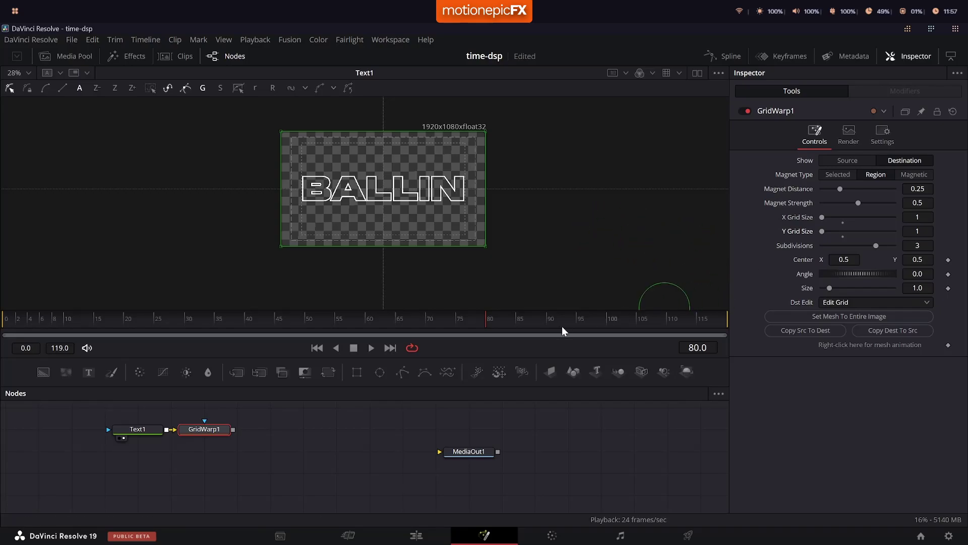
# - Add Grid Warp mesh animation keyframes at frame 0 and frame 100
pyautogui.click(318, 349)
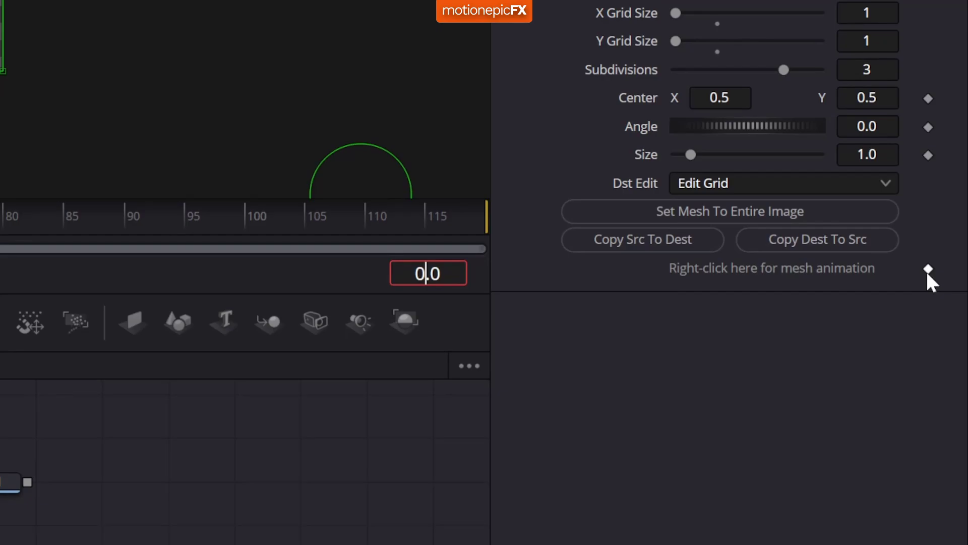
pyautogui.rightClick(927, 270)
pyautogui.click(928, 270)
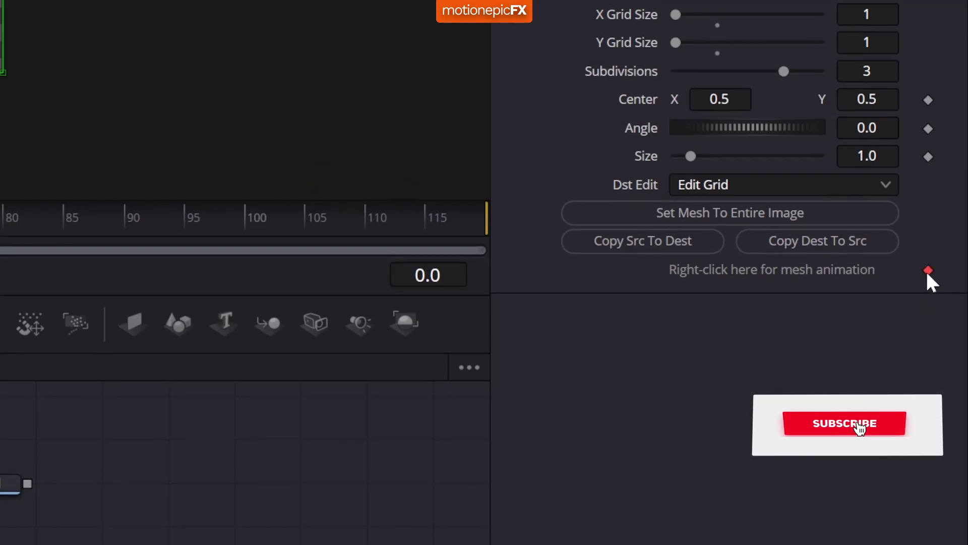
pyautogui.click(241, 222)
pyautogui.click(245, 225)
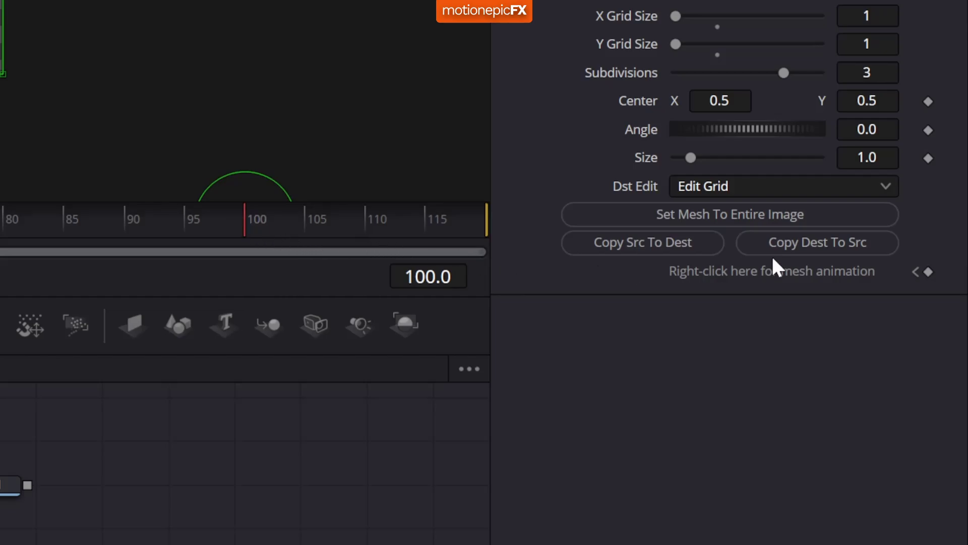
pyautogui.click(928, 271)
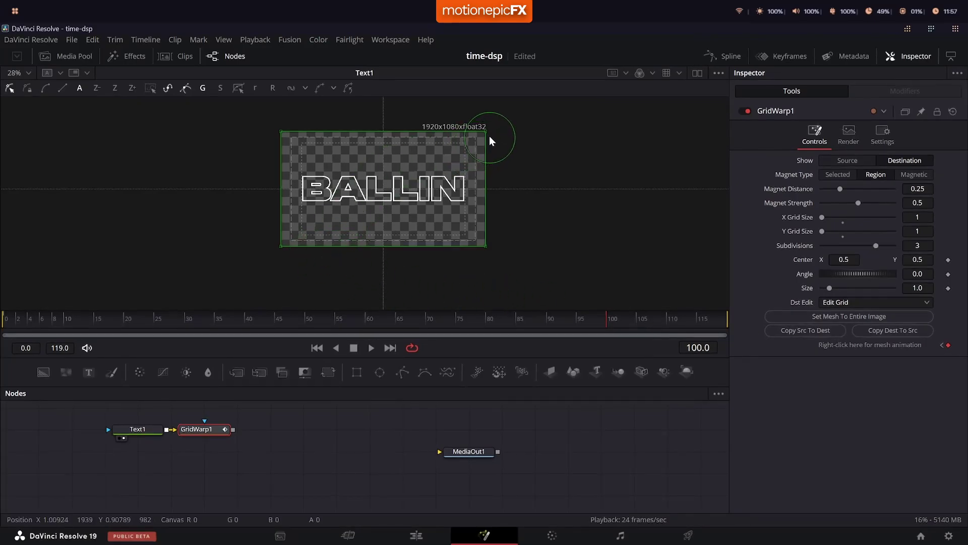
# - At frame 20, view the Grid Warp and shape its mesh into a sideways trapezoid, tall at its left edge and narrow at its right edge
pyautogui.click(128, 319)
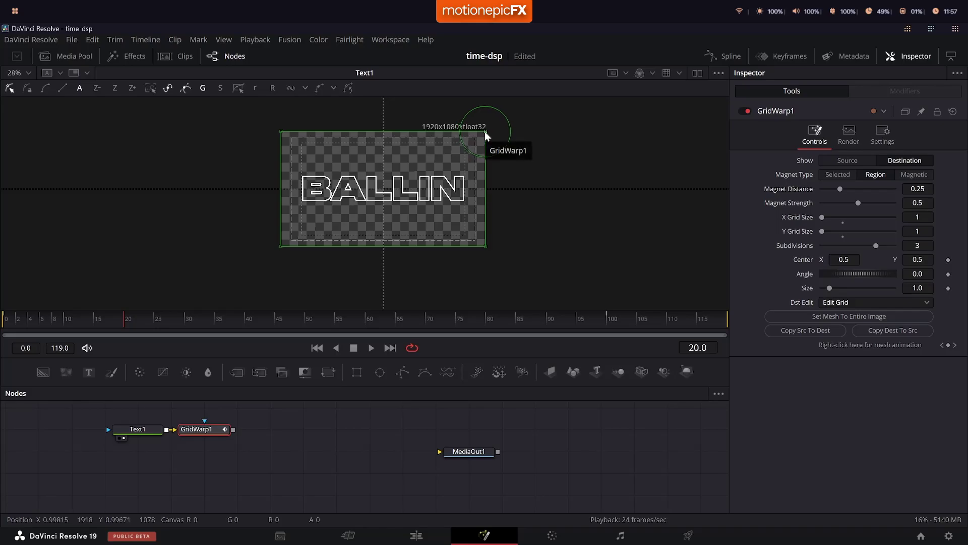
pyautogui.moveTo(485, 131); pyautogui.dragTo(462, 171)
pyautogui.press('1')
pyautogui.moveTo(483, 246); pyautogui.dragTo(463, 201)
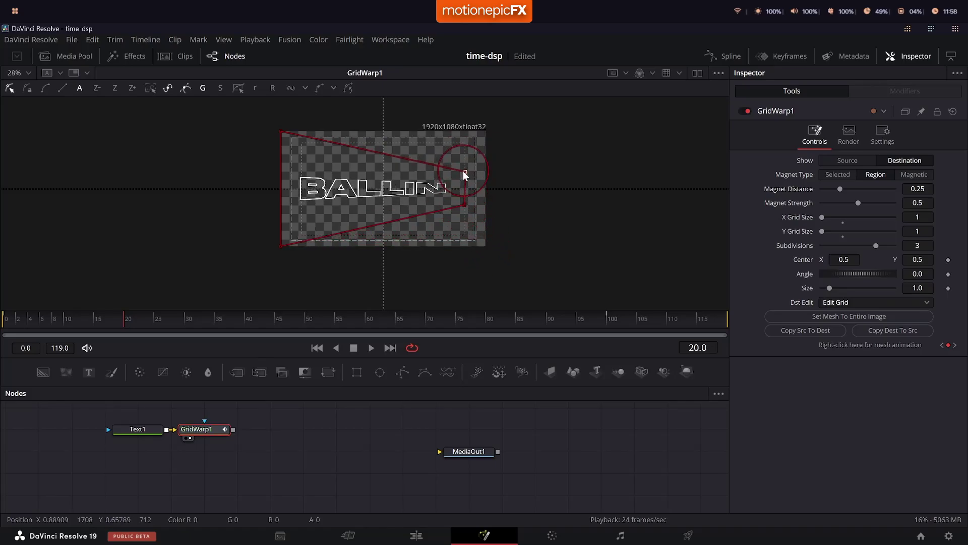
pyautogui.moveTo(281, 132); pyautogui.dragTo(315, 110)
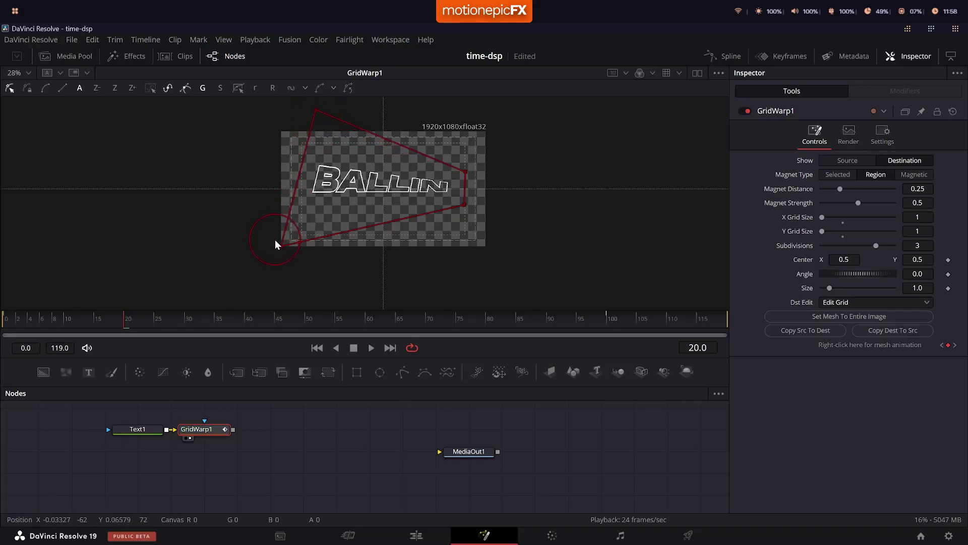
pyautogui.moveTo(282, 246); pyautogui.dragTo(316, 267)
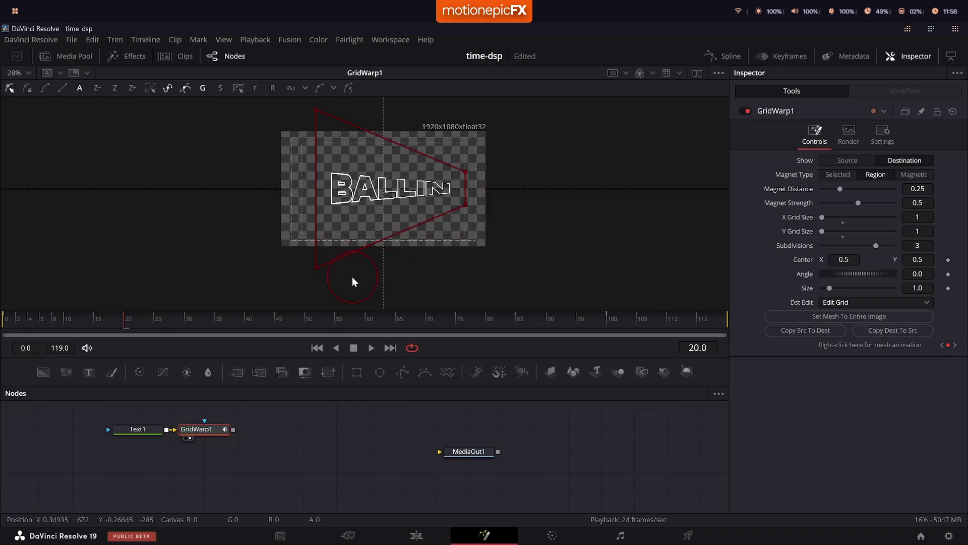
# - At frame 40, move all four mesh corners to form a low band sloping upward to the right
pyautogui.moveTo(184, 328); pyautogui.dragTo(248, 322)
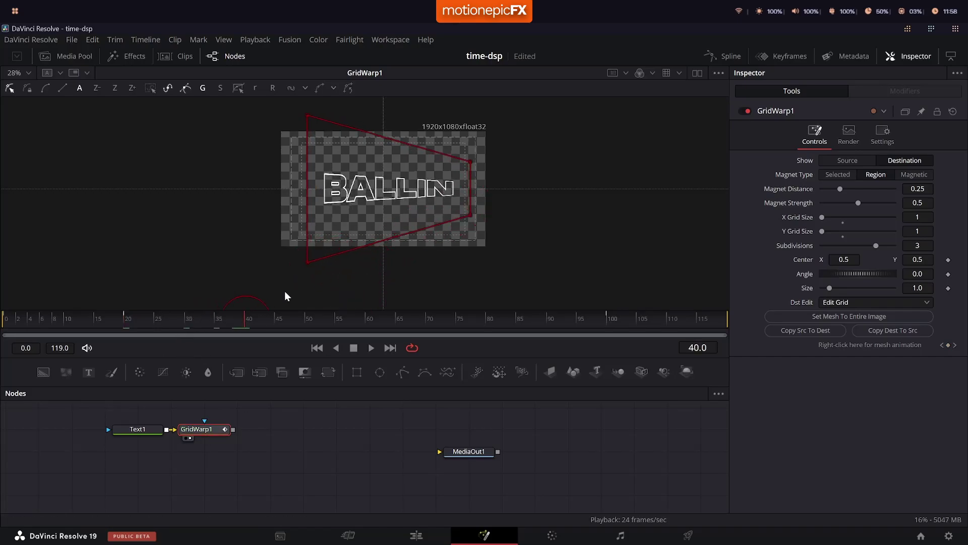
pyautogui.moveTo(307, 116); pyautogui.dragTo(307, 174)
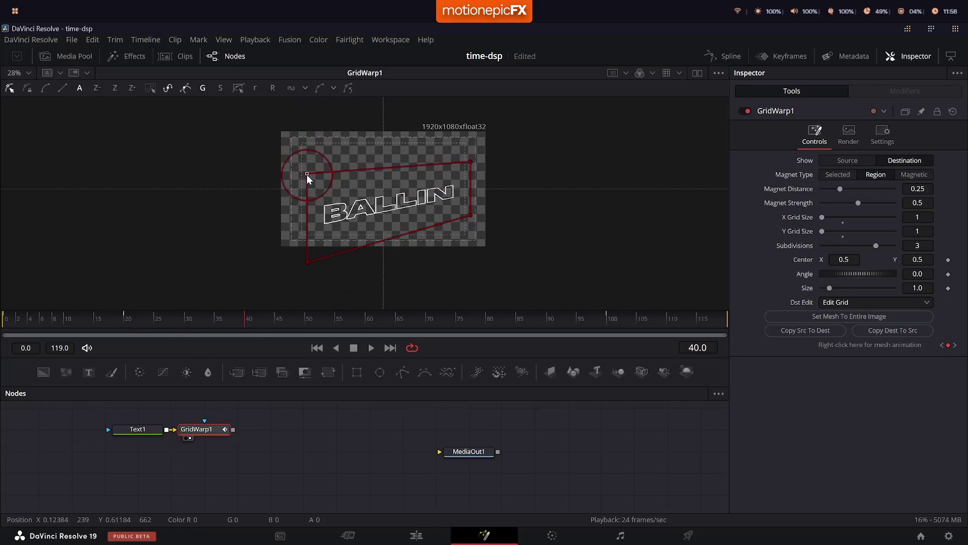
pyautogui.moveTo(307, 262); pyautogui.dragTo(306, 220)
pyautogui.moveTo(470, 161); pyautogui.dragTo(474, 135)
pyautogui.moveTo(470, 216); pyautogui.dragTo(471, 199)
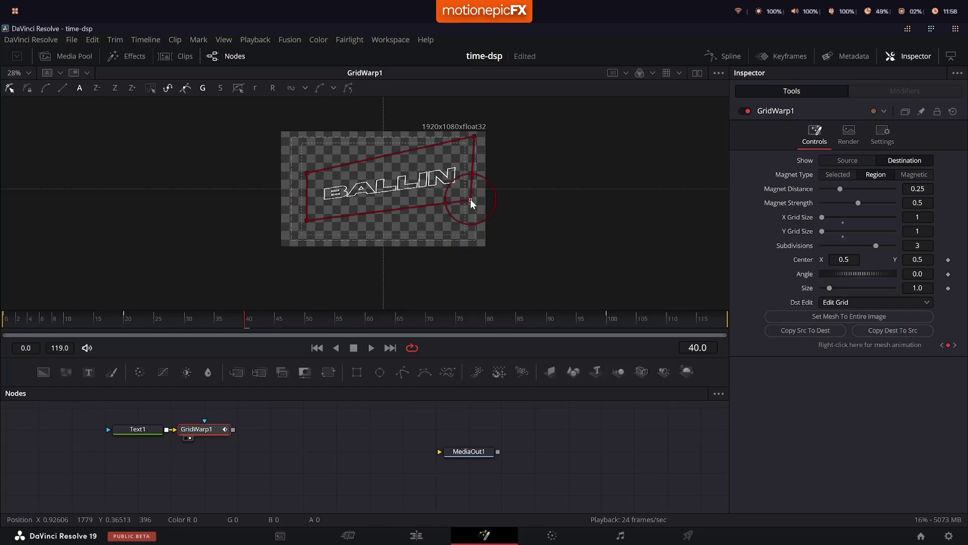
# - At frame 60, pull the mesh's lower corners close together and spread its upper corners out to the frame's edges
pyautogui.moveTo(282, 319); pyautogui.dragTo(367, 319)
pyautogui.moveTo(299, 236); pyautogui.dragTo(377, 239)
pyautogui.moveTo(476, 216); pyautogui.dragTo(399, 240)
pyautogui.moveTo(300, 159); pyautogui.dragTo(280, 132)
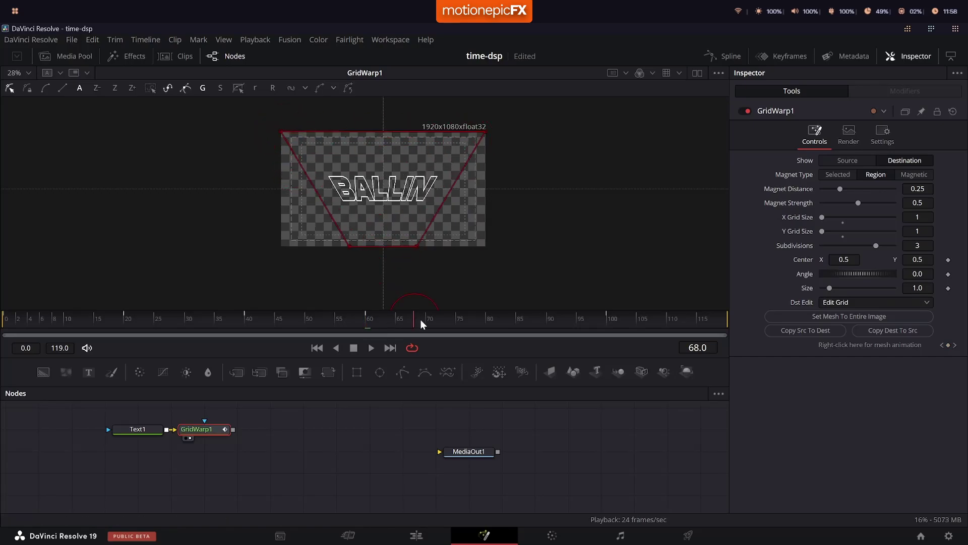
# - At frame 80, pull the mesh's upper-left corner inward, and scrub through the rest of the animation
pyautogui.moveTo(421, 319); pyautogui.dragTo(488, 320)
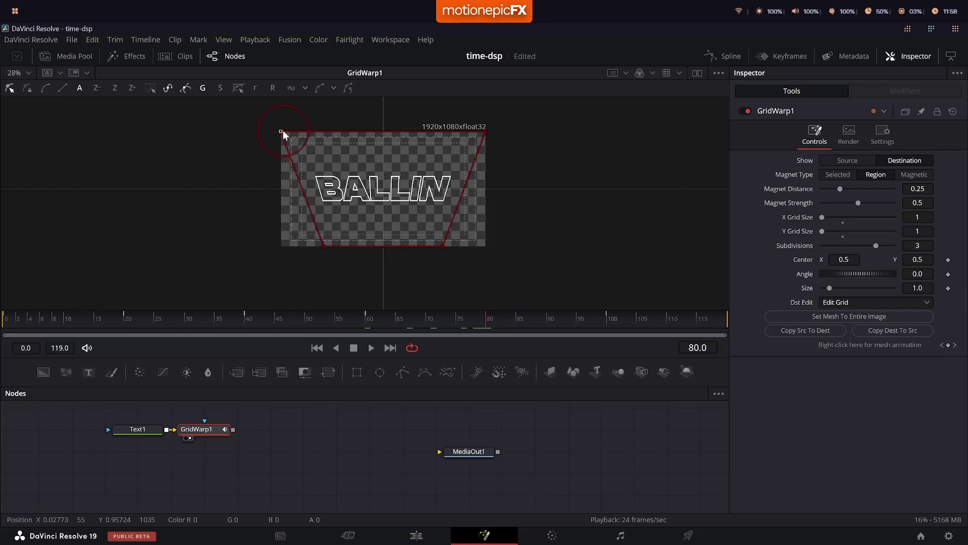
pyautogui.click(281, 131)
pyautogui.moveTo(281, 133); pyautogui.dragTo(337, 132)
pyautogui.click(497, 298)
pyautogui.moveTo(498, 319); pyautogui.dragTo(664, 320)
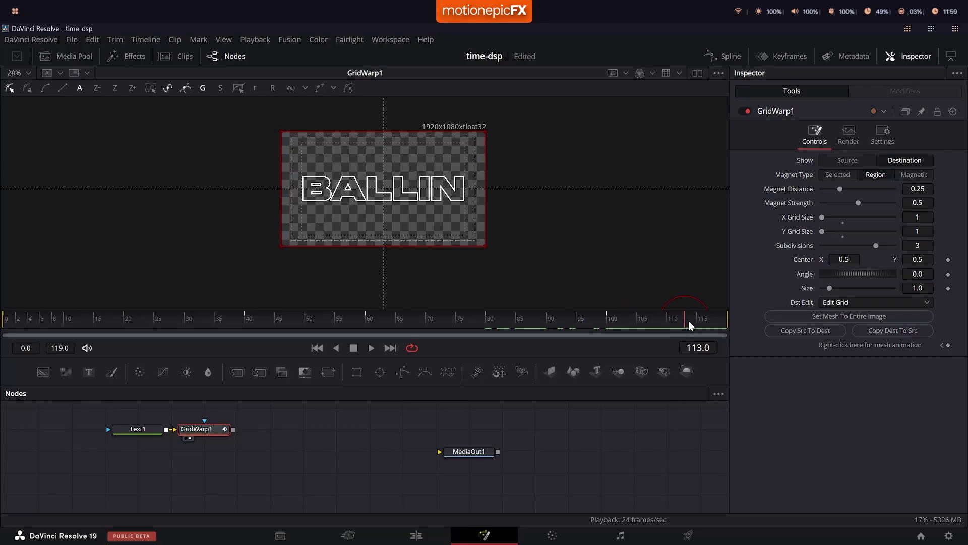
pyautogui.click(656, 308)
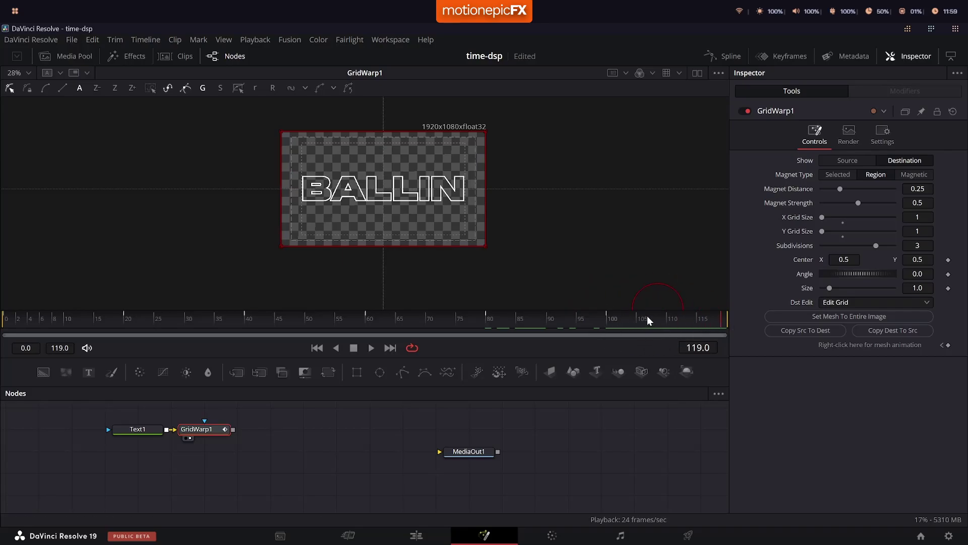
# - Turn off High Quality rendering for the composition preview
pyautogui.rightClick(276, 346)
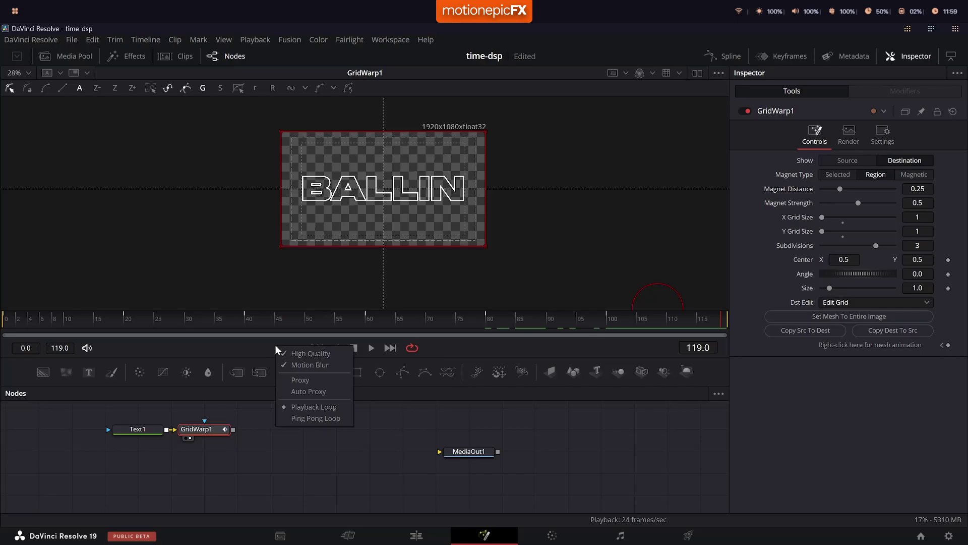
pyautogui.rightClick(475, 347)
pyautogui.rightClick(488, 344)
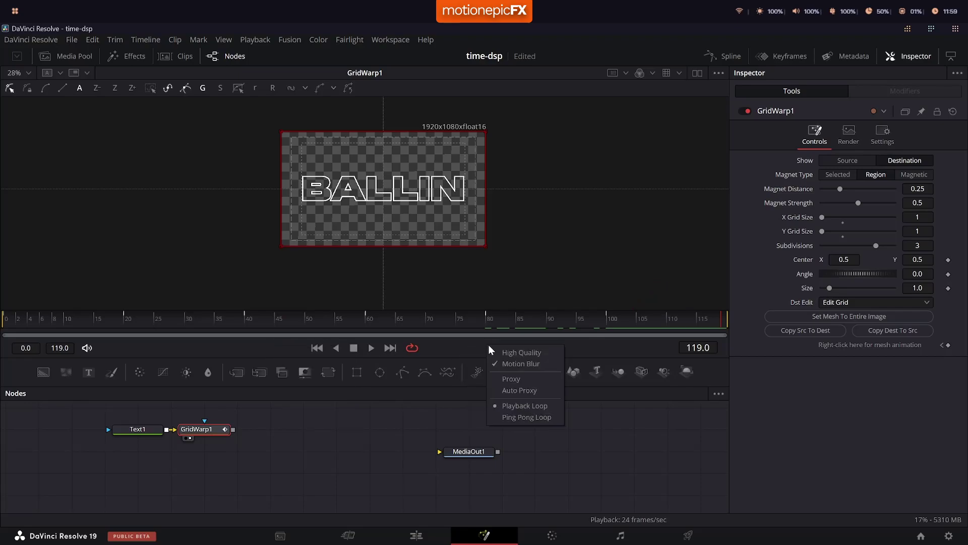
pyautogui.click(503, 354)
# - Set the timeline proxy resolution to Quarter
pyautogui.click(255, 39)
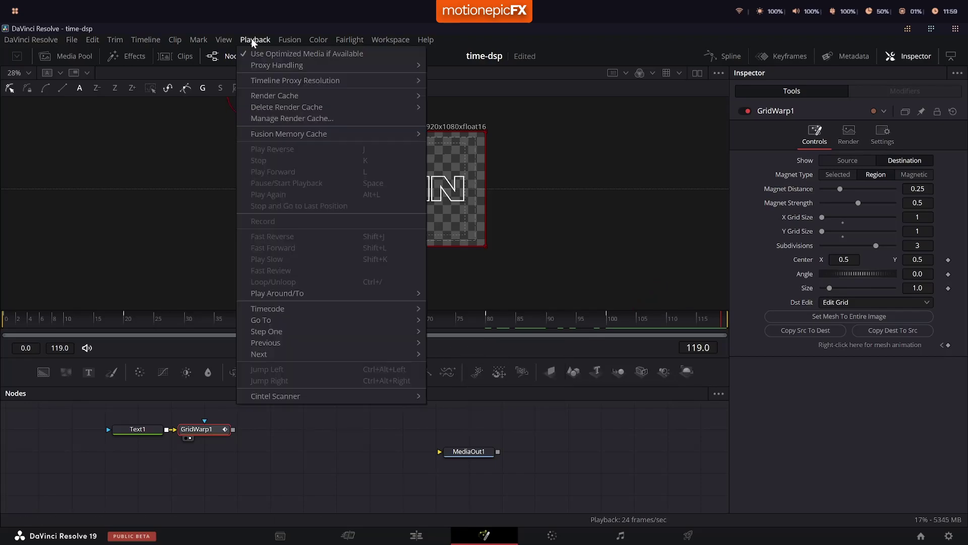
pyautogui.moveTo(379, 82)
pyautogui.click(459, 101)
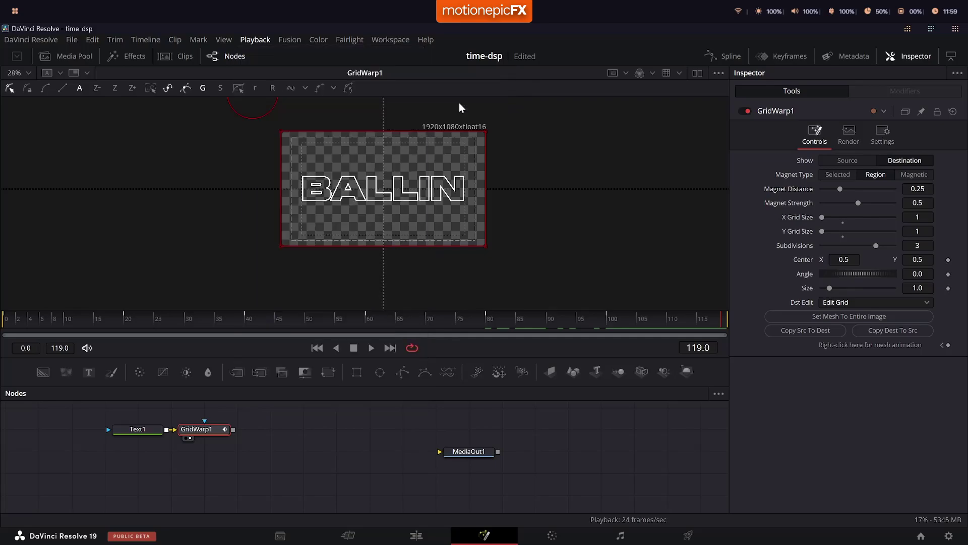
# - Play the mesh warp animation from the first frame to check its motion
pyautogui.click(317, 348)
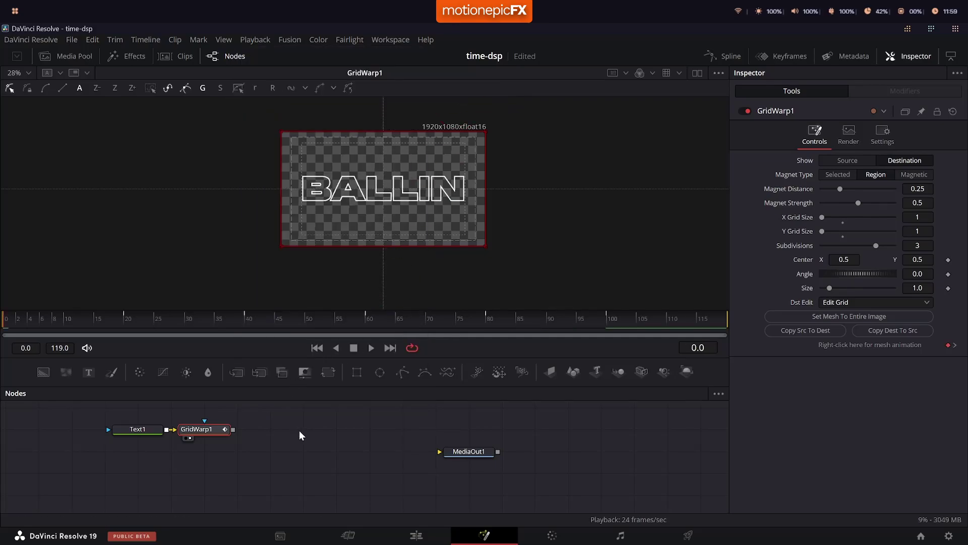
pyautogui.press('space')
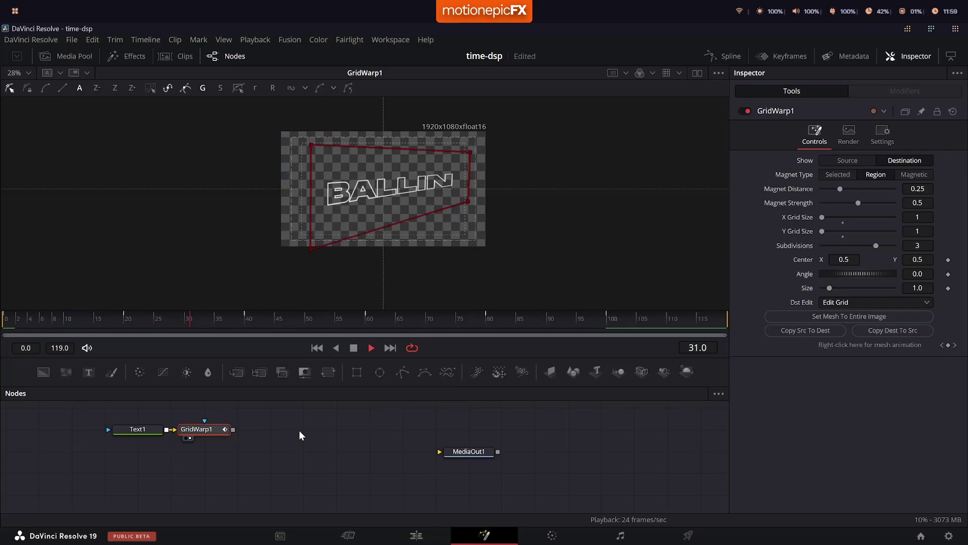
pyautogui.press('space')
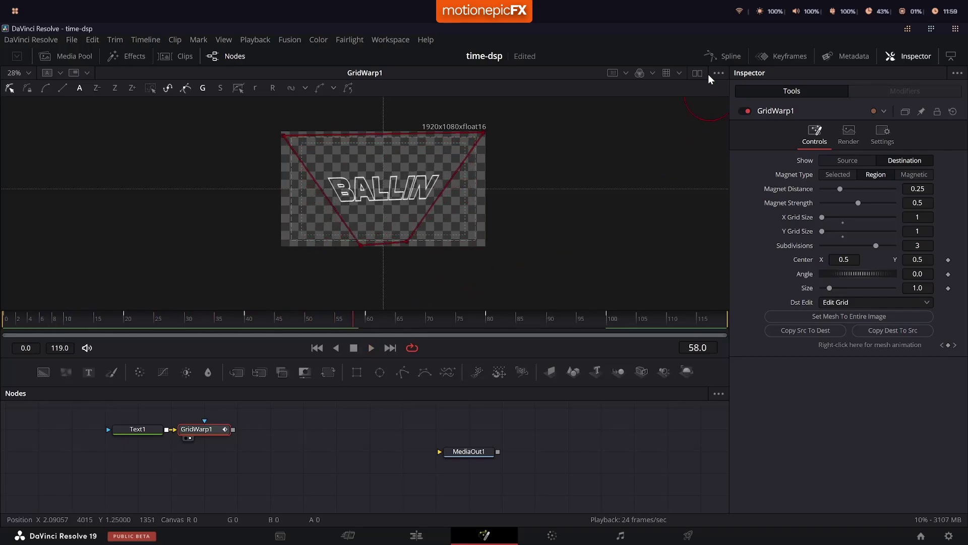
# - Show GridWarp1's Dst Grid Change curve fitted in the Spline editor and smooth all of its keyframes
pyautogui.press('F8')
pyautogui.click(414, 439)
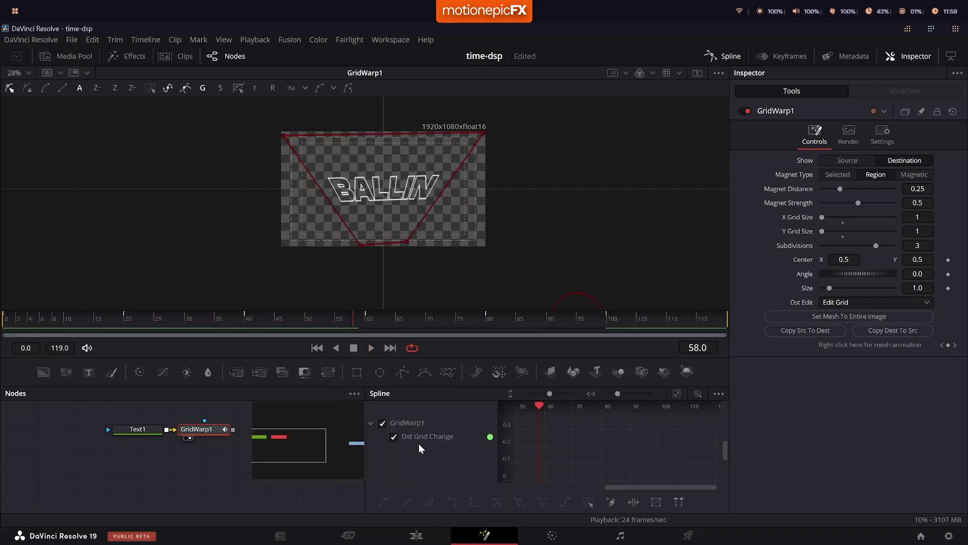
pyautogui.click(677, 394)
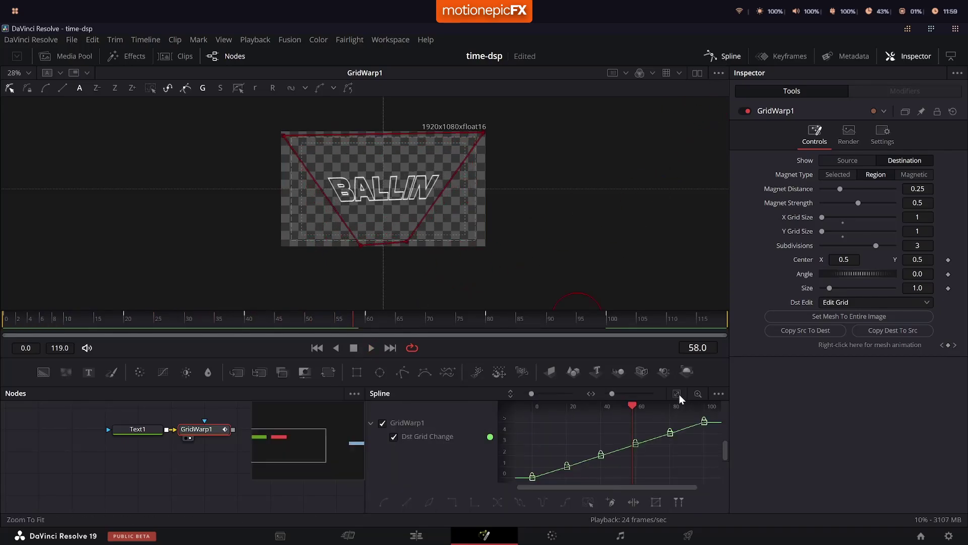
pyautogui.click(588, 502)
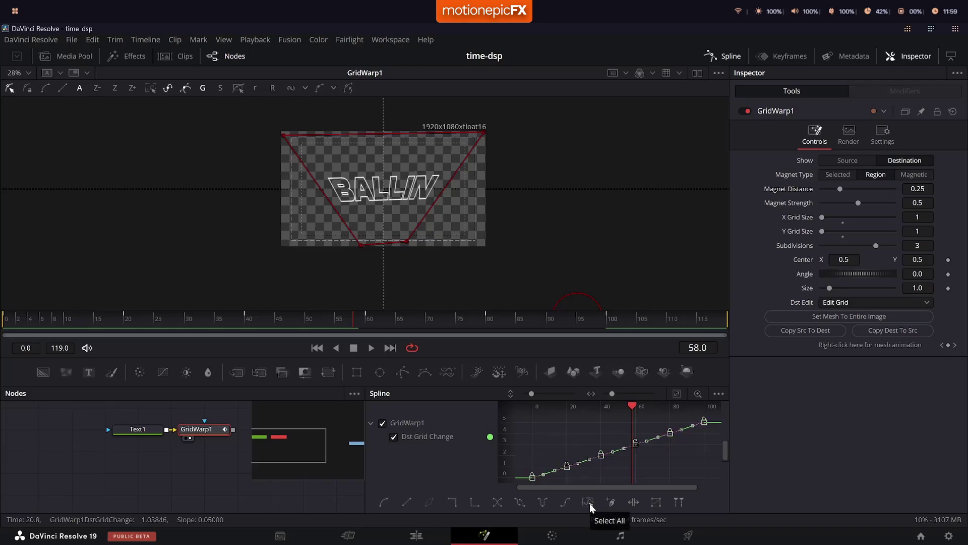
pyautogui.click(385, 500)
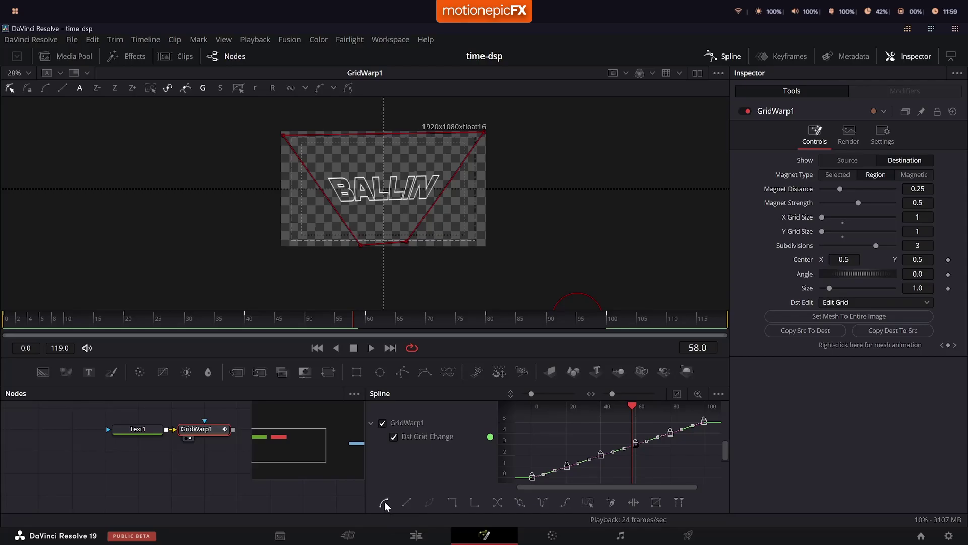
# - Try flattening the Dst Grid Change curve at the individual keyframes at frames 20 and 40, and return it to smooth
pyautogui.rightClick(560, 447)
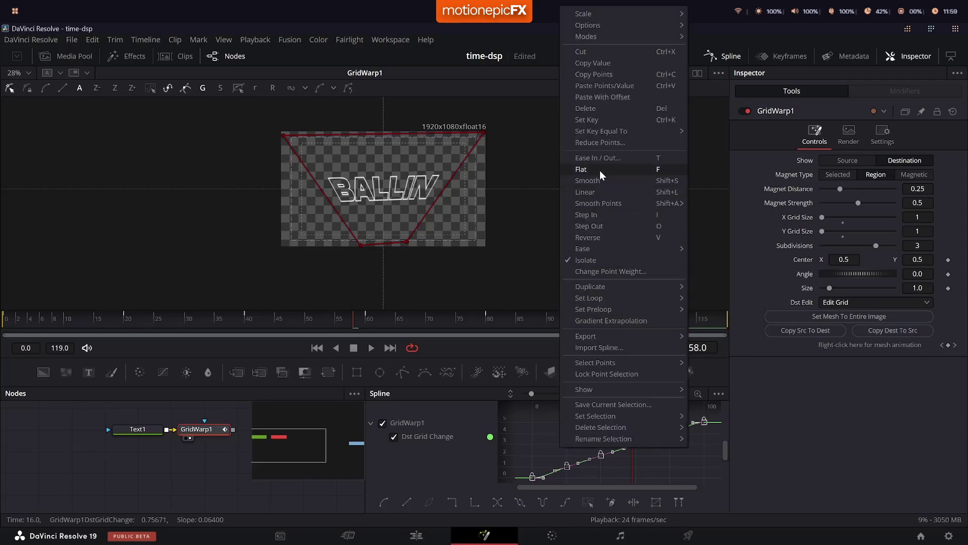
pyautogui.click(559, 468)
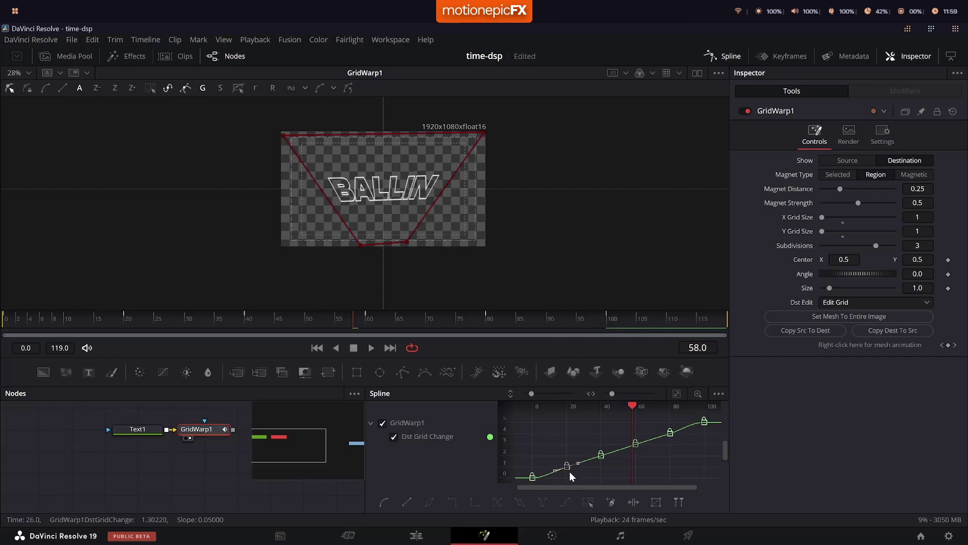
pyautogui.moveTo(617, 442); pyautogui.dragTo(586, 455)
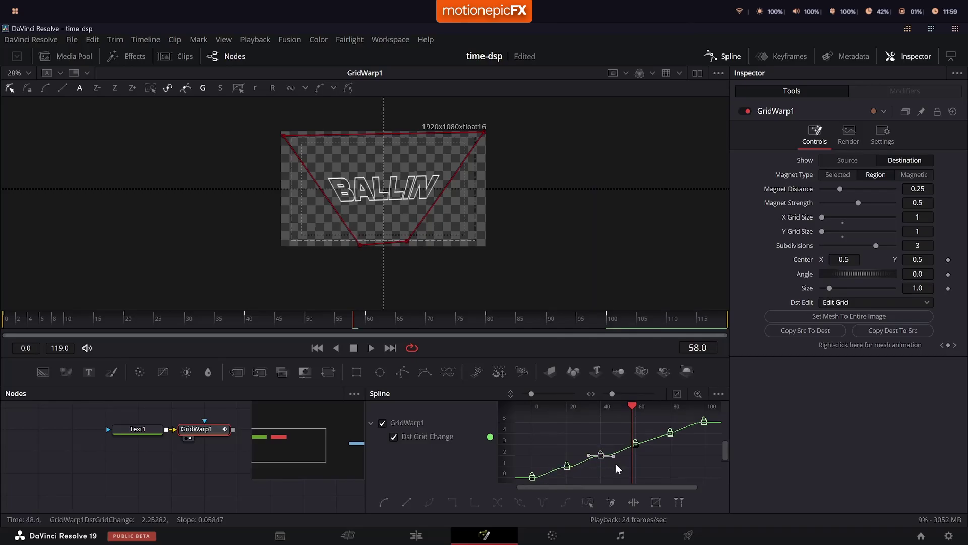
pyautogui.hotkey('shift', 's')
# - Flatten all Dst Grid Change keyframes and set their easing to 66.1 for Ease In and 66.5 for Ease Out
pyautogui.hotkey('ctrl', 'a')
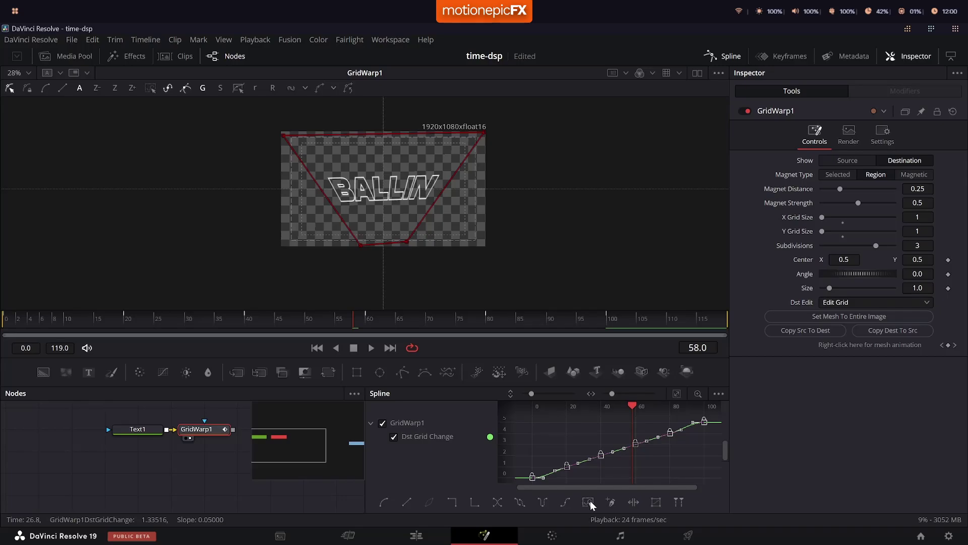
pyautogui.rightClick(548, 441)
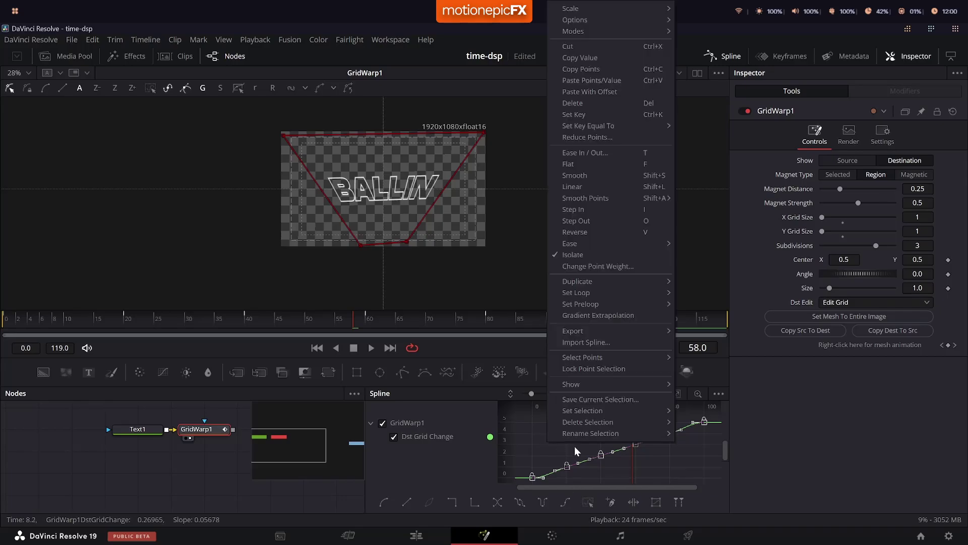
pyautogui.click(588, 166)
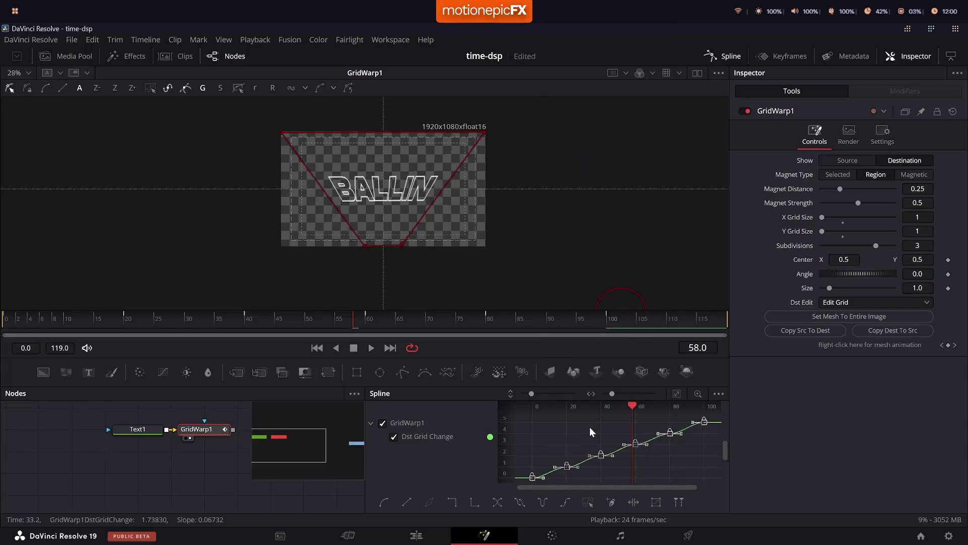
pyautogui.press('t')
pyautogui.moveTo(603, 408); pyautogui.dragTo(625, 409)
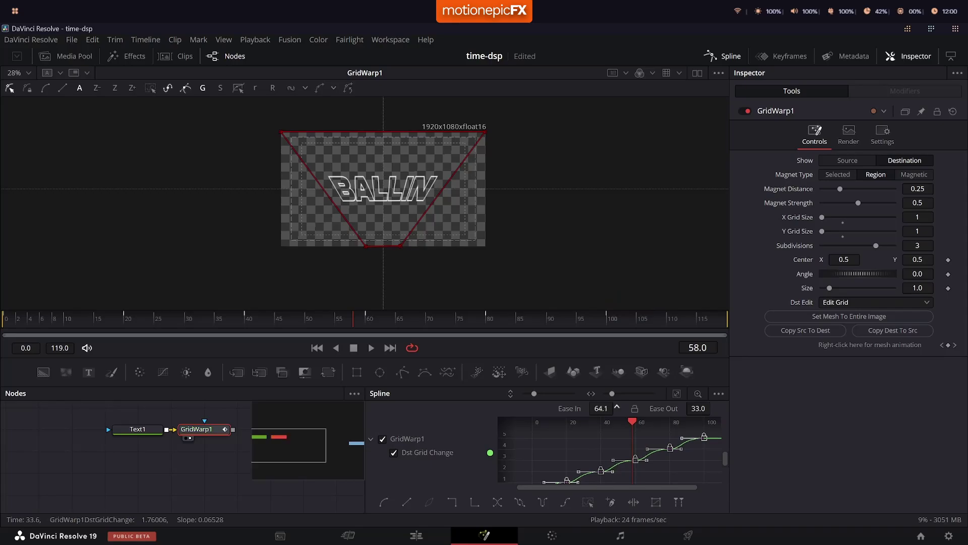
pyautogui.moveTo(698, 408); pyautogui.dragTo(714, 408)
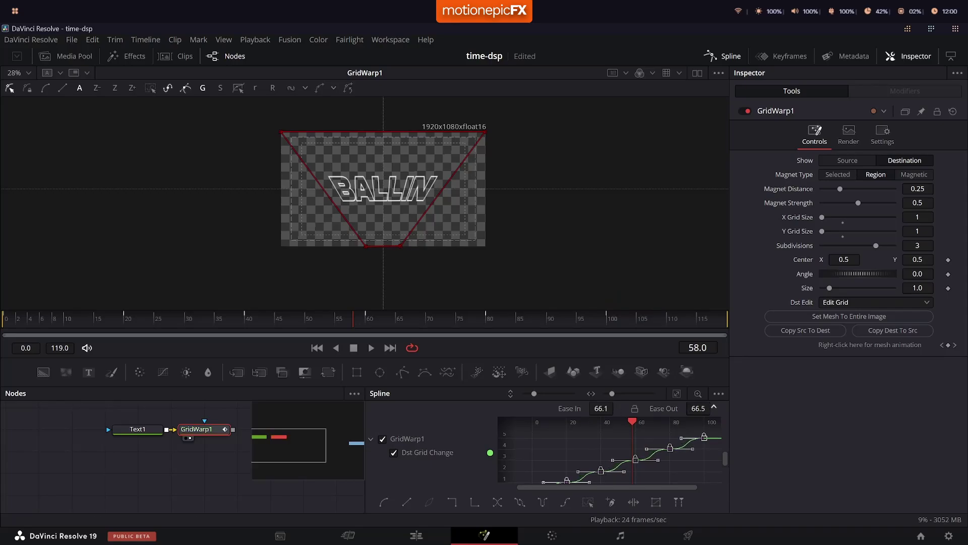
# - Close the Spline editor and play the eased warp animation from the first frame
pyautogui.click(724, 56)
pyautogui.click(317, 347)
pyautogui.press('space')
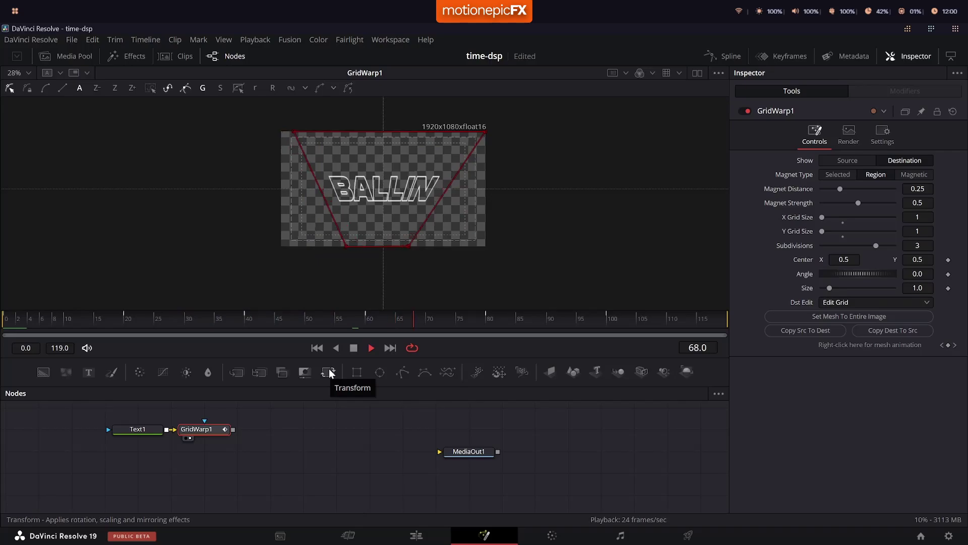
pyautogui.press('space')
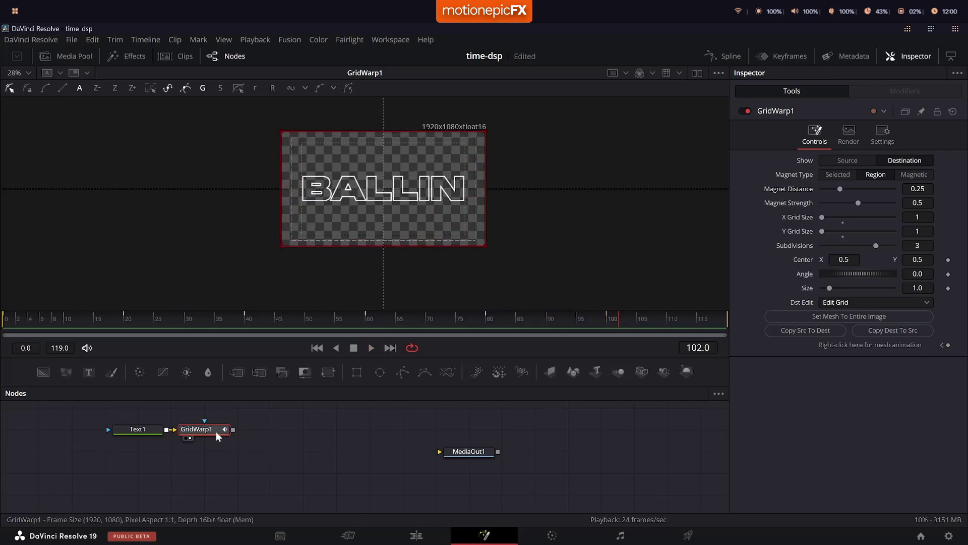
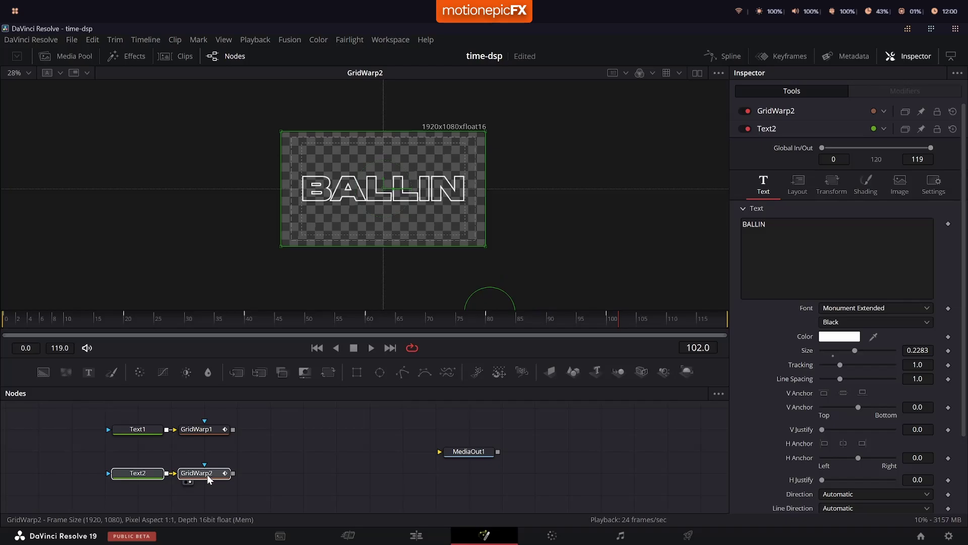
# - Change the first shading element of Text2 from an outline to a solid text fill
pyautogui.click(138, 474)
pyautogui.click(866, 168)
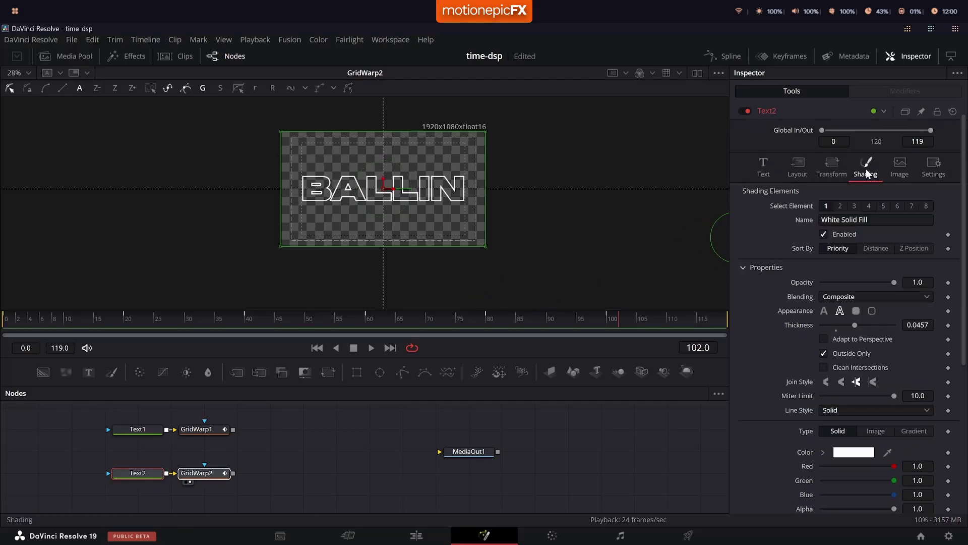
pyautogui.click(823, 310)
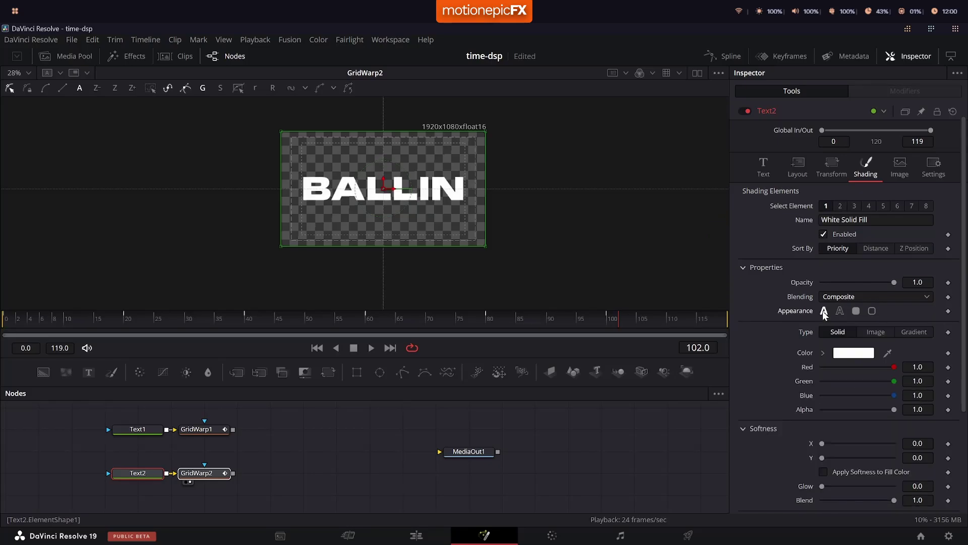
# - Enable Text2's second shading element as a red text outline, restricted to Outside Only with the mitered join style
pyautogui.click(840, 206)
pyautogui.click(825, 233)
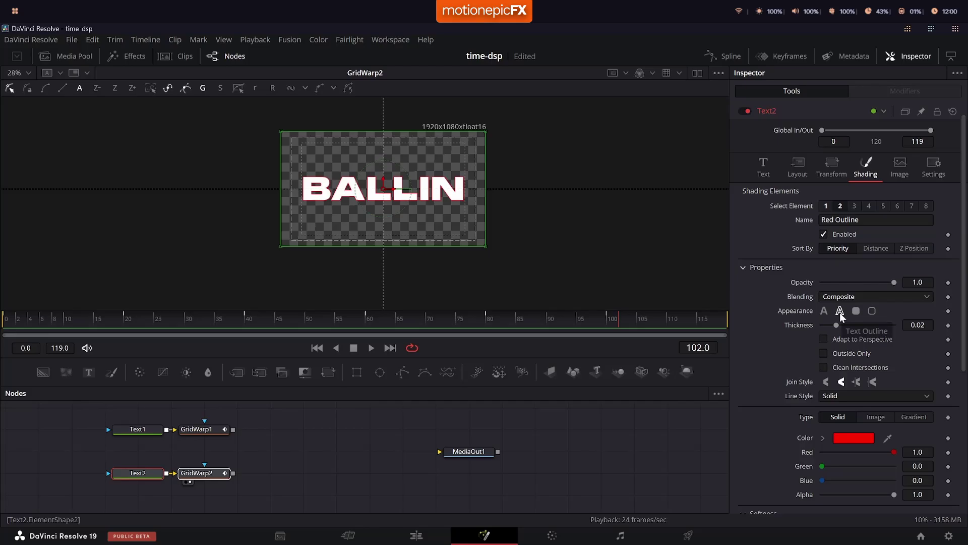
pyautogui.click(824, 353)
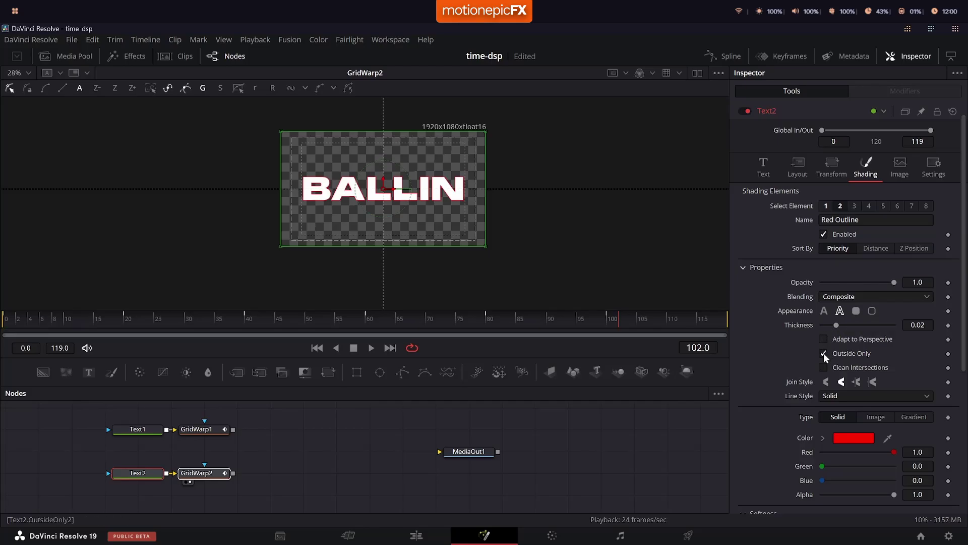
pyautogui.click(857, 383)
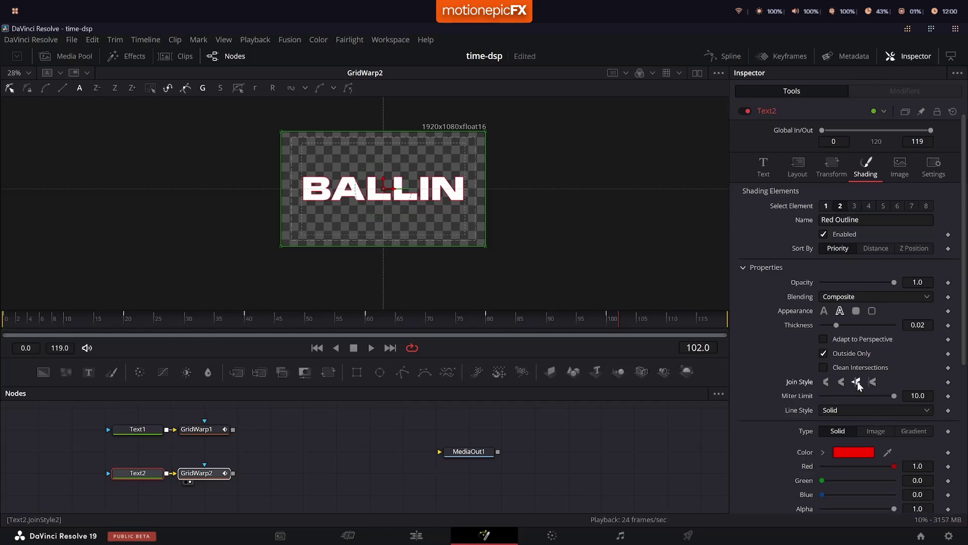
# - Merge the GridWarp1 output over GridWarp2 and display the new Merge node's result enlarged in the viewer
pyautogui.moveTo(233, 430); pyautogui.dragTo(303, 408)
pyautogui.moveTo(333, 329); pyautogui.dragTo(376, 192)
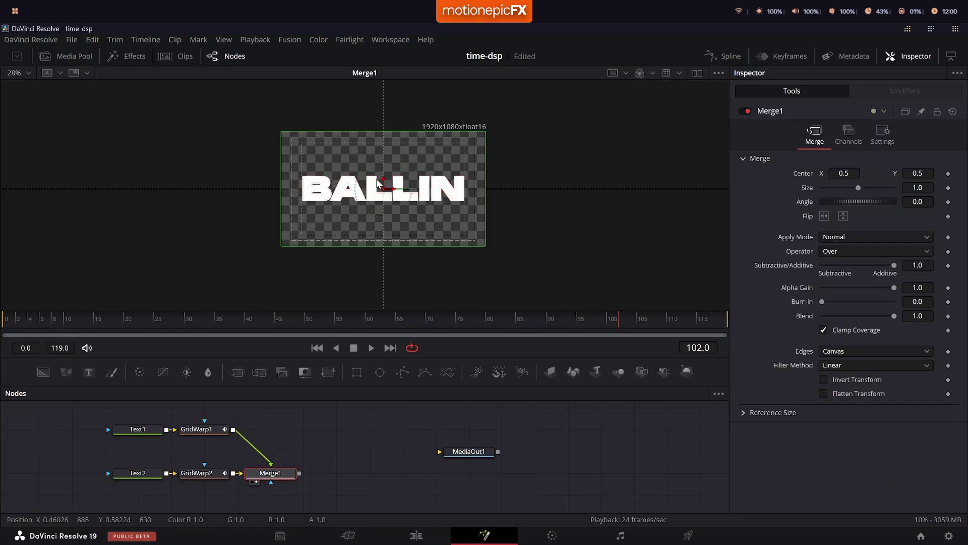
pyautogui.scroll(4, 378, 183)
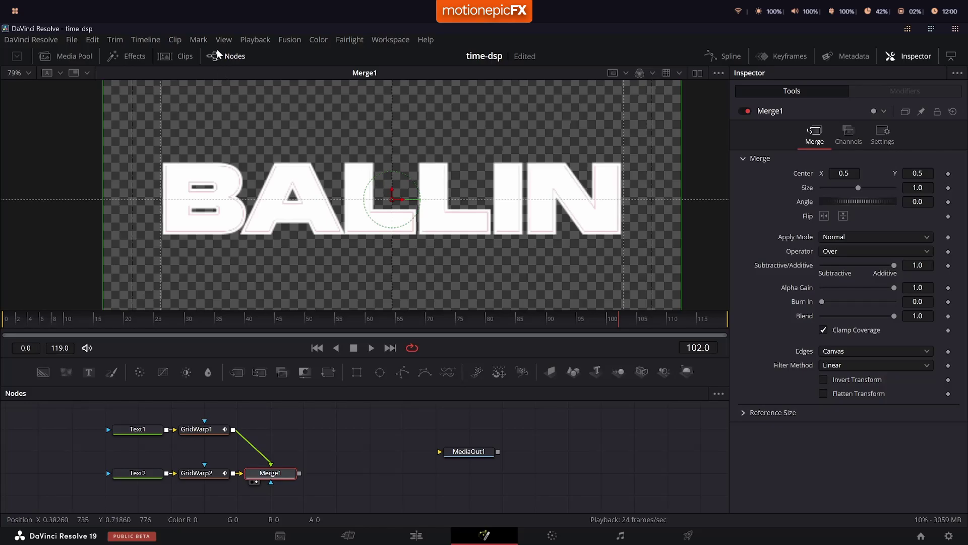
# - Set the timeline proxy resolution to Full
pyautogui.click(251, 38)
pyautogui.moveTo(332, 80)
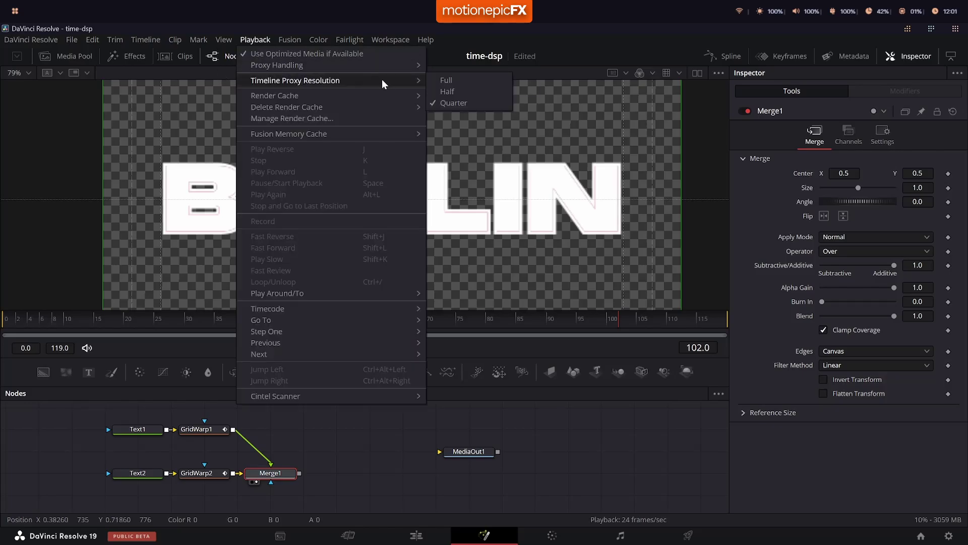
pyautogui.click(454, 80)
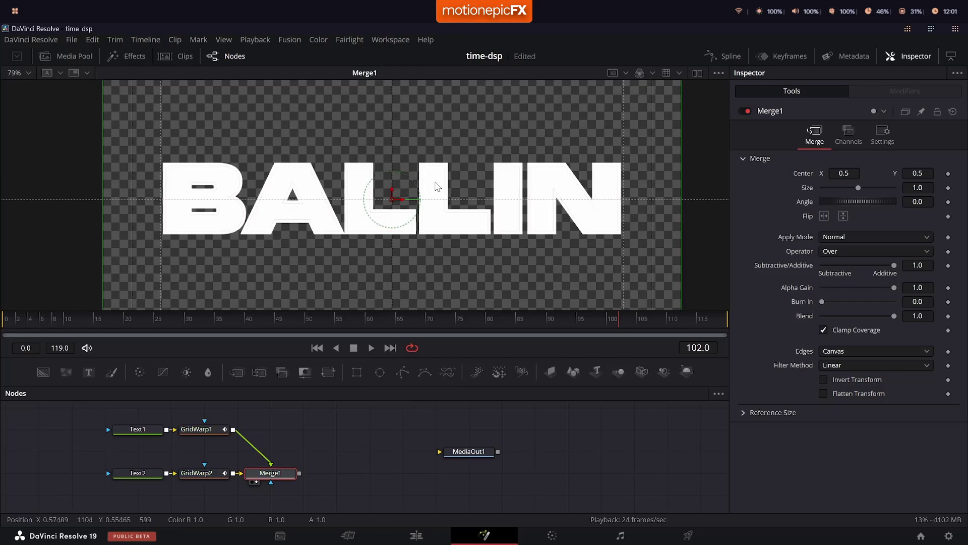
# - Swap the inputs of Merge1, set its operator to XOr, and inspect the letter edges up close
pyautogui.rightClick(282, 474)
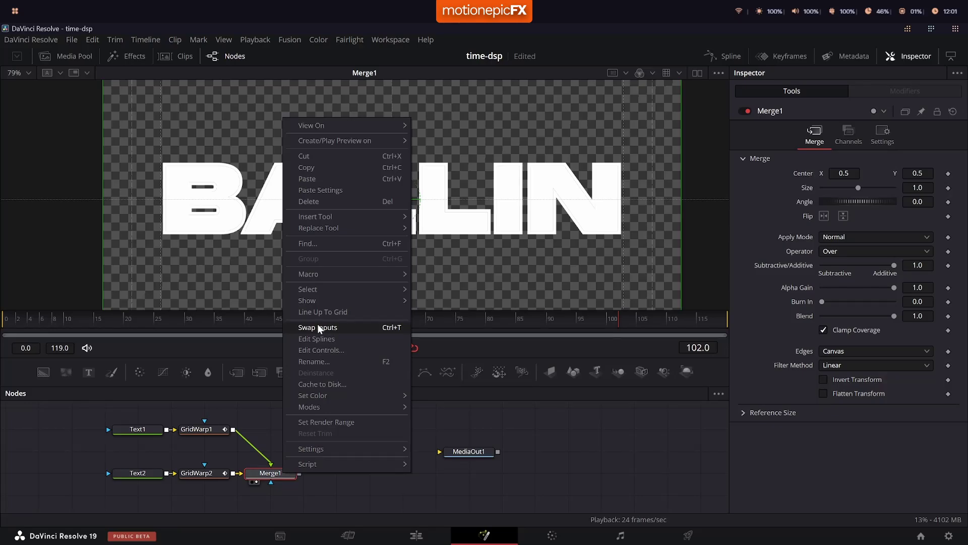
pyautogui.click(391, 328)
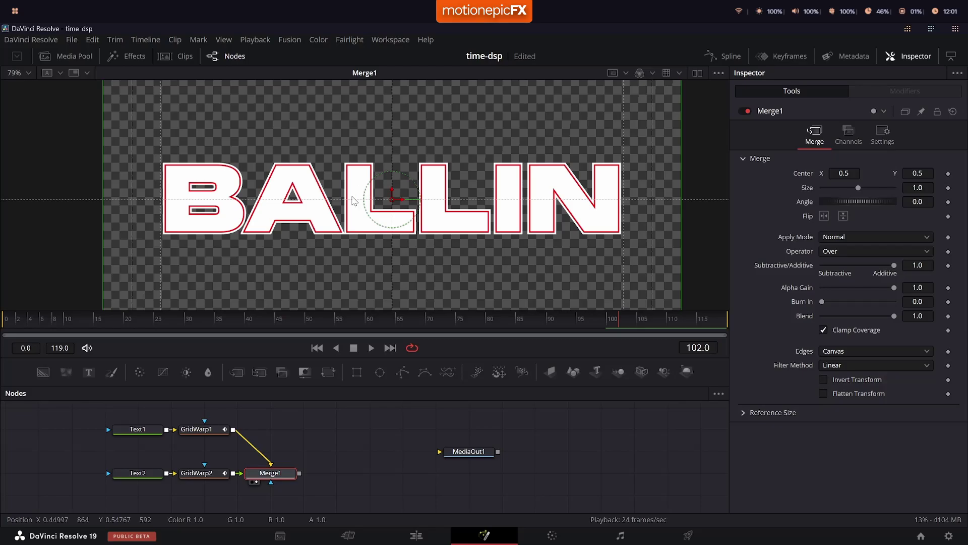
pyautogui.scroll(5, 353, 200)
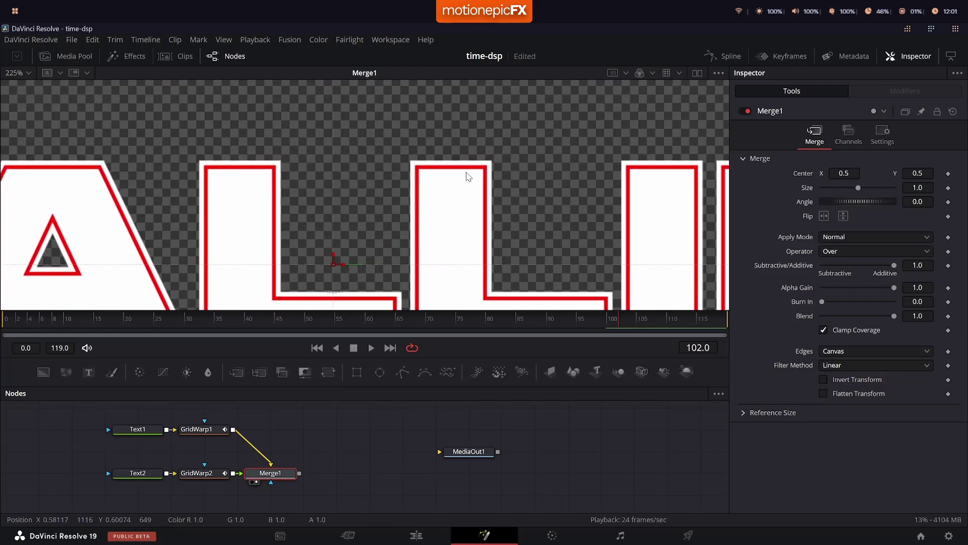
pyautogui.click(835, 251)
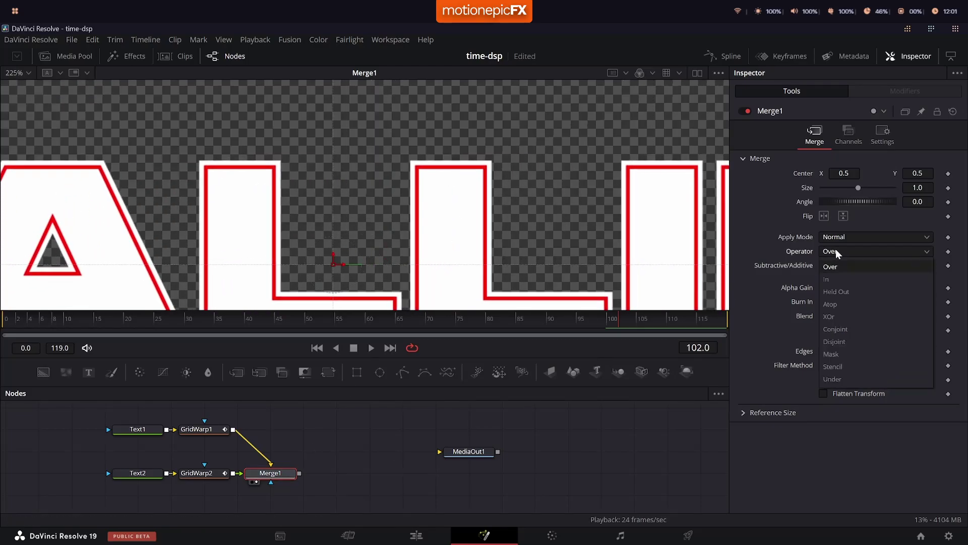
pyautogui.click(836, 317)
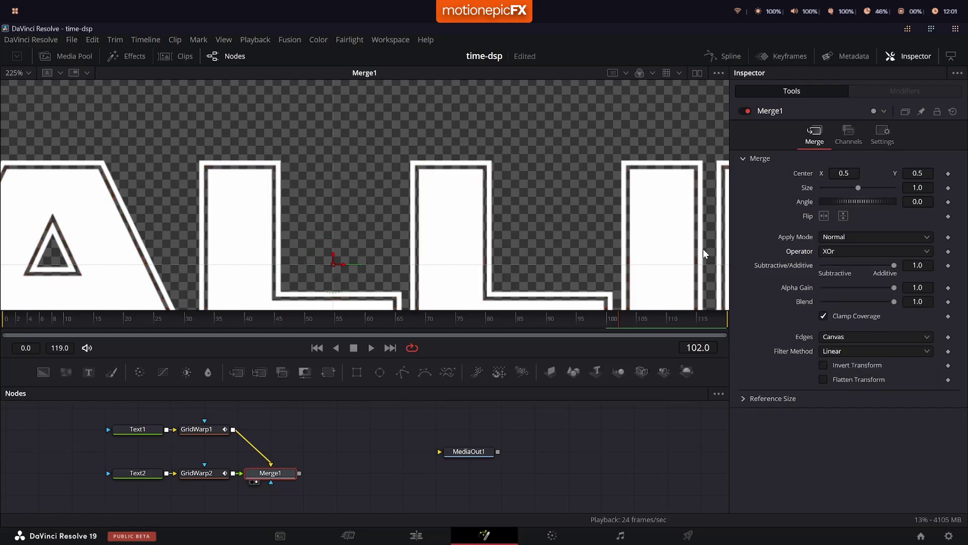
pyautogui.scroll(-2, 516, 183)
pyautogui.hscroll(3, 516, 183)
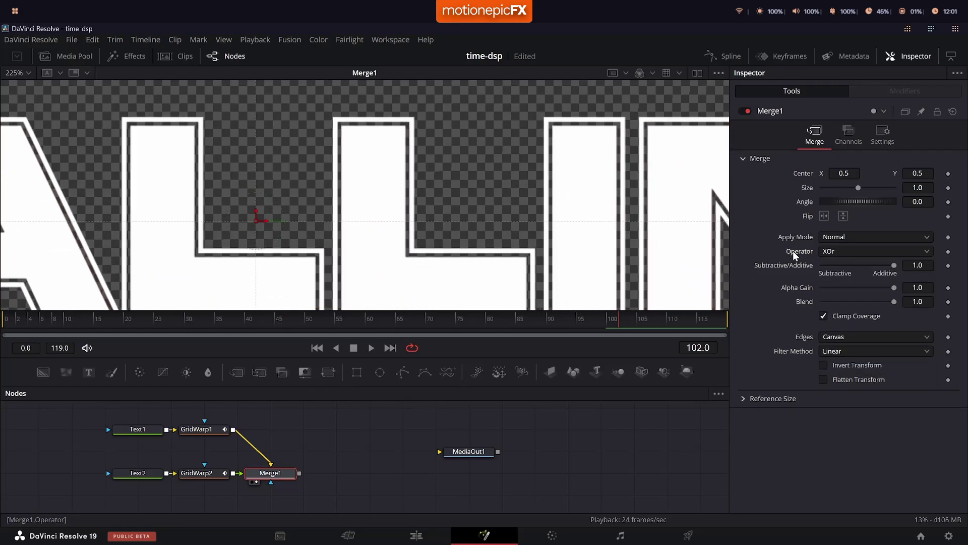
# - Compare the Mask, Stencil and XOr operators on Merge1, and set its operator to Over
pyautogui.click(837, 252)
pyautogui.click(834, 355)
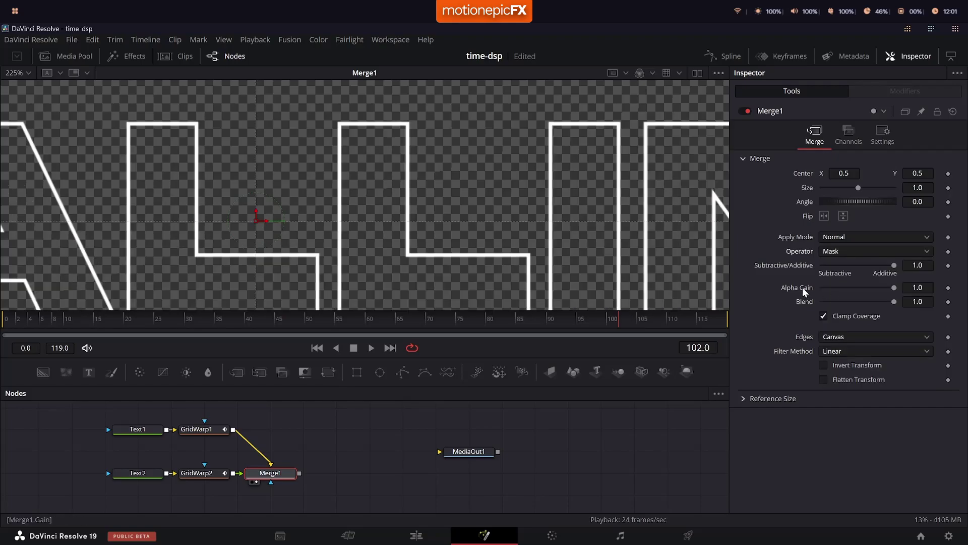
pyautogui.scroll(-1, 831, 249)
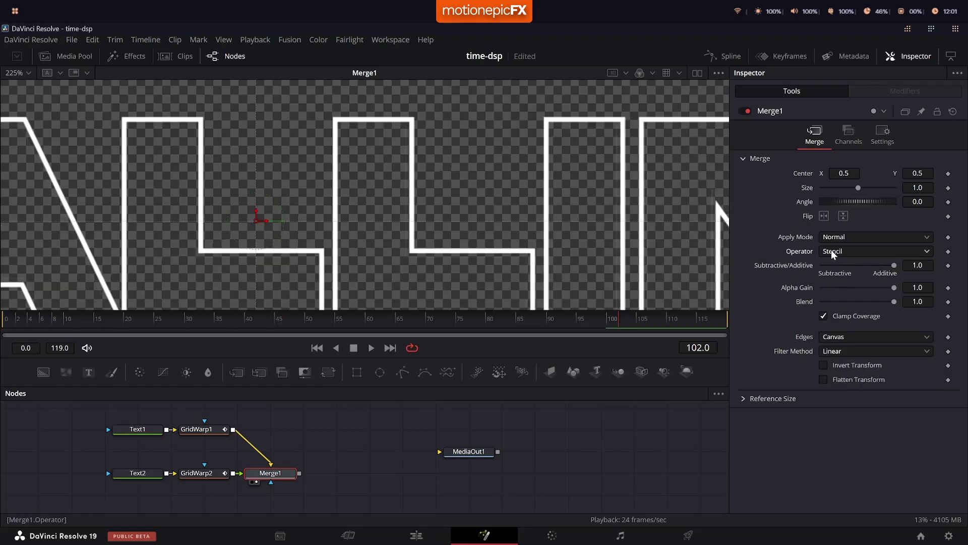
pyautogui.scroll(4, 831, 250)
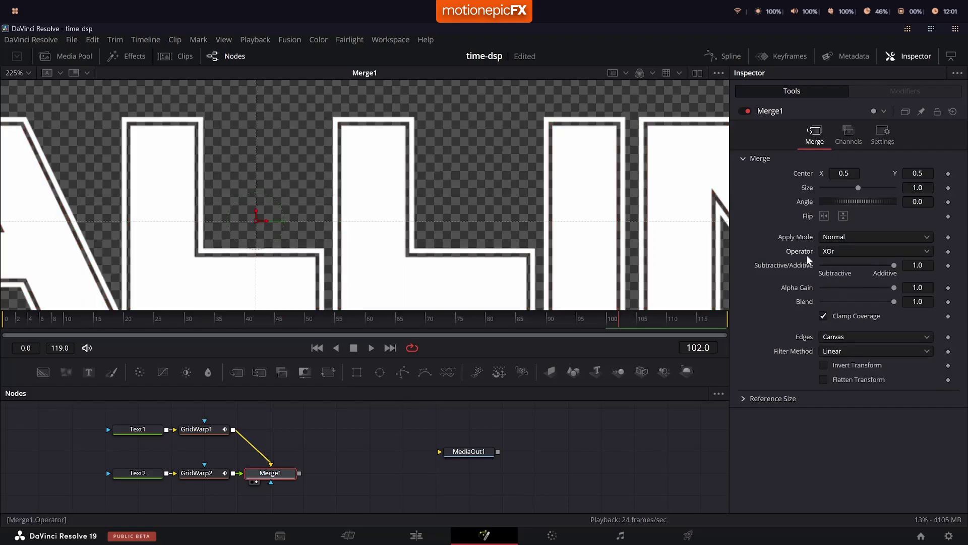
pyautogui.scroll(4, 807, 256)
pyautogui.scroll(-2, 505, 204)
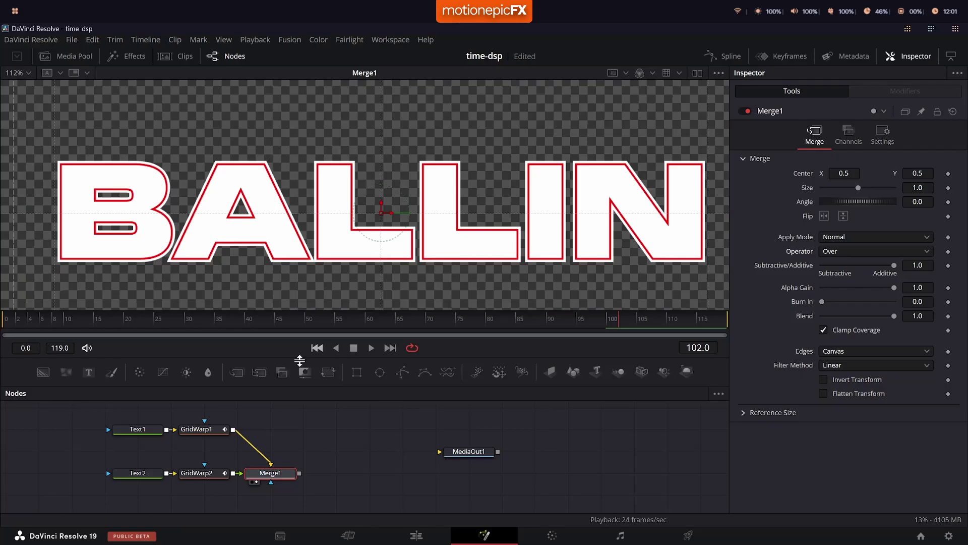
# - Set the outline thickness of Text1's first shading element to about 0.0441
pyautogui.click(141, 428)
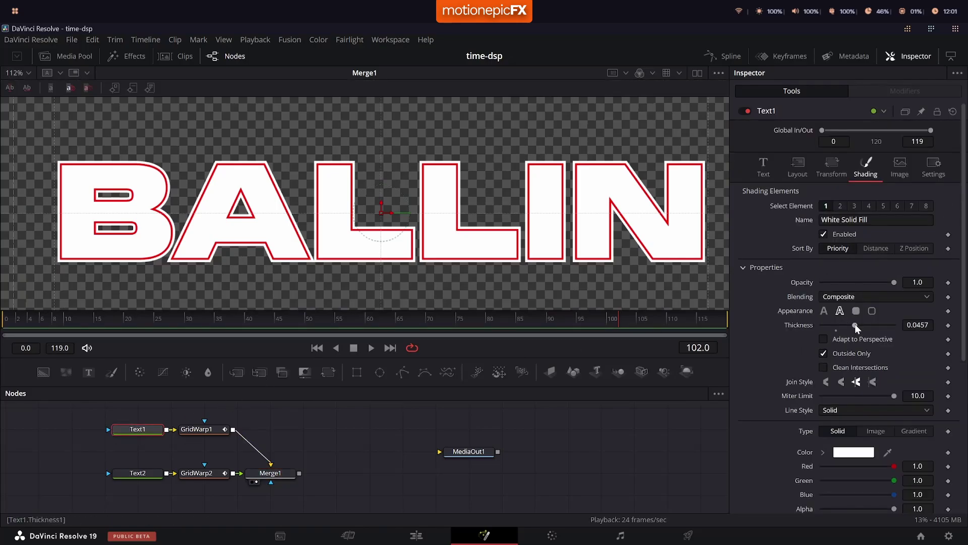
pyautogui.moveTo(855, 324)
pyautogui.mouseDown()
pyautogui.moveTo(872, 324)
pyautogui.moveTo(853, 325)
pyautogui.mouseUp()
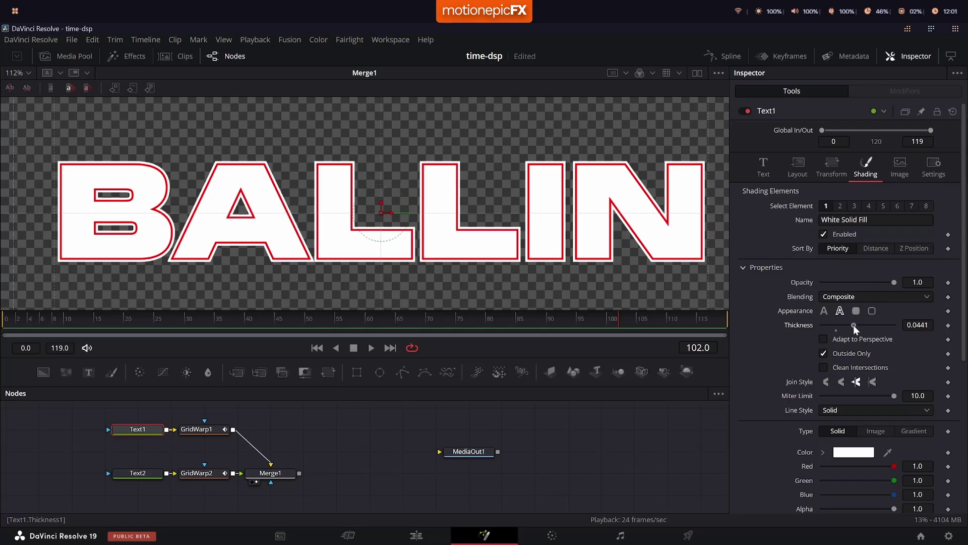
# - Insert an Echo node between GridWarp1 and Merge1
pyautogui.click(203, 432)
pyautogui.hotkey('shift', 'space')
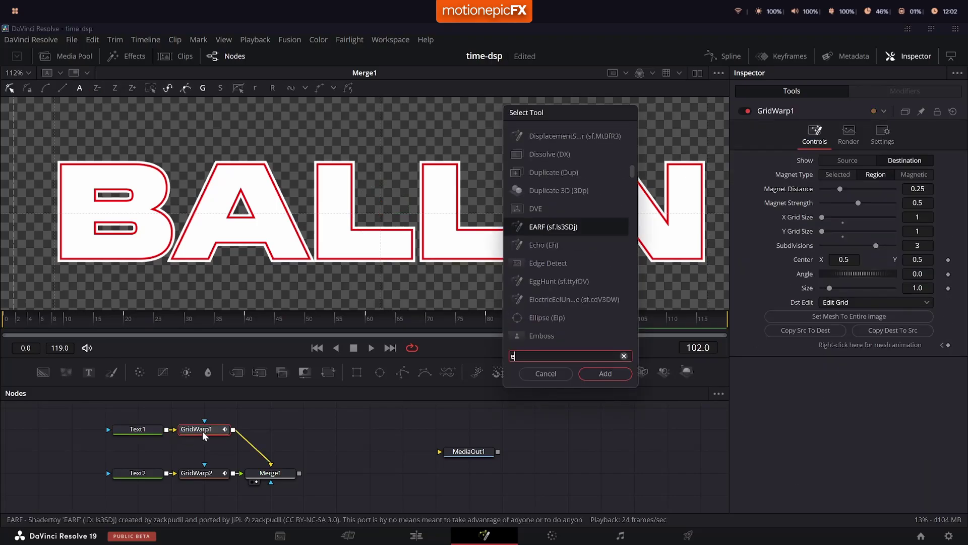
pyautogui.write('ech')
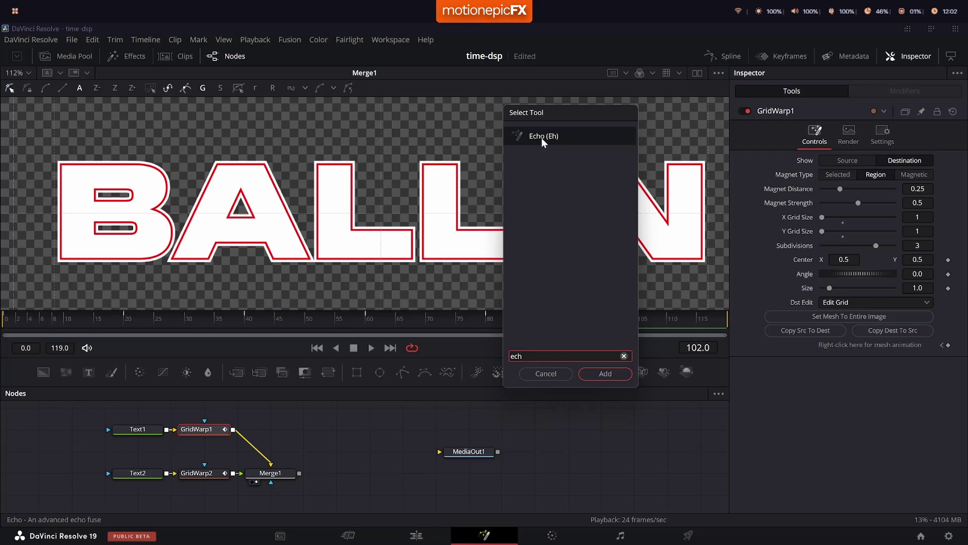
pyautogui.hotkey('ctrl', 'a')
pyautogui.write('motion t')
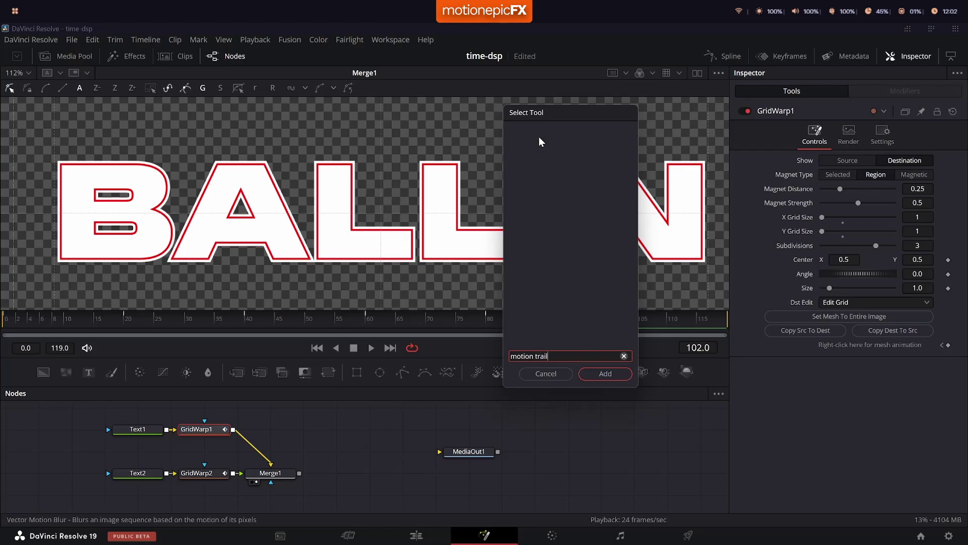
pyautogui.write('rail')
pyautogui.hotkey('ctrl', 'a')
pyautogui.write('ech')
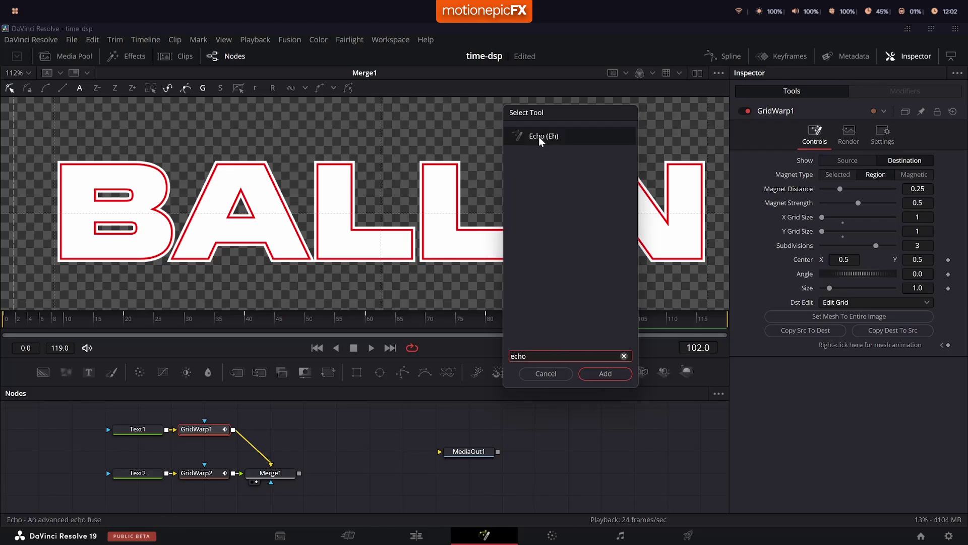
pyautogui.click(597, 371)
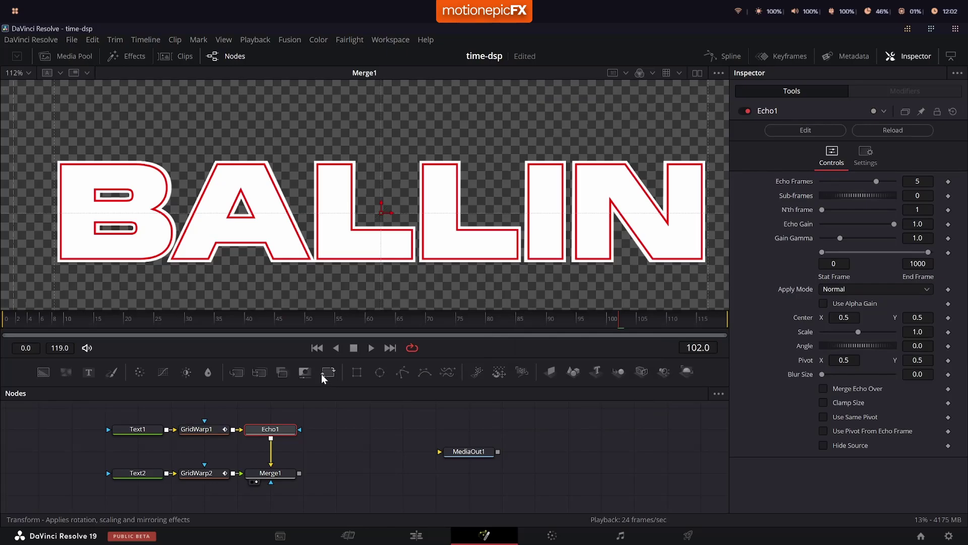
pyautogui.click(394, 39)
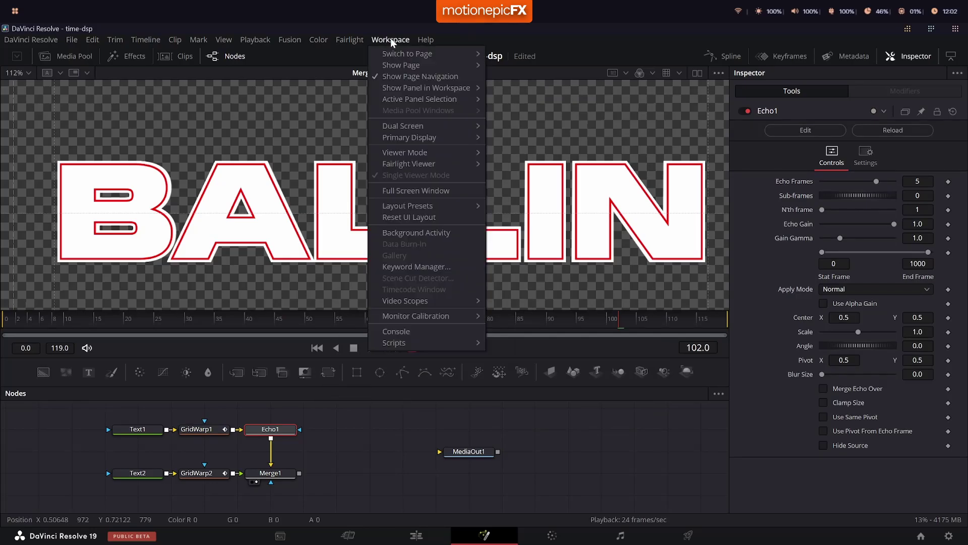
pyautogui.moveTo(429, 343)
pyautogui.moveTo(566, 353)
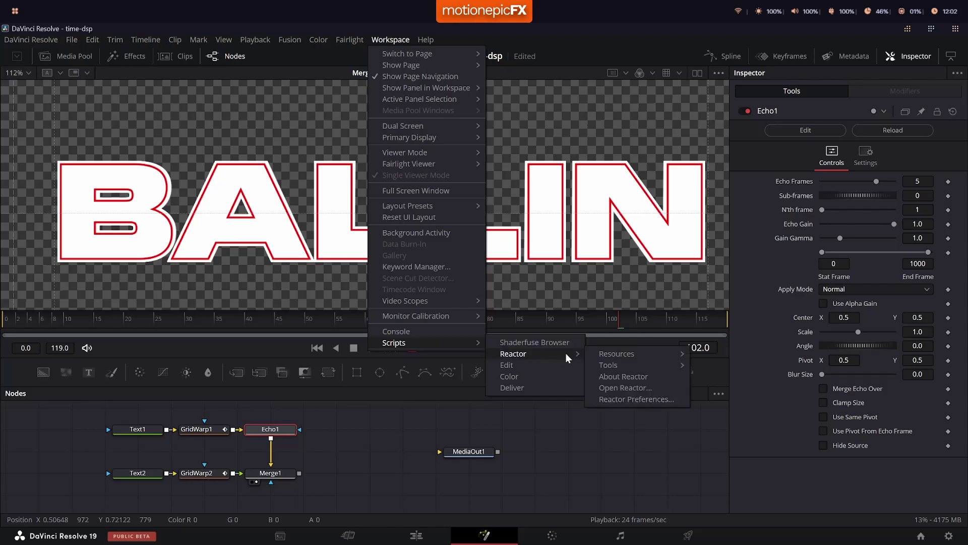
pyautogui.moveTo(631, 356)
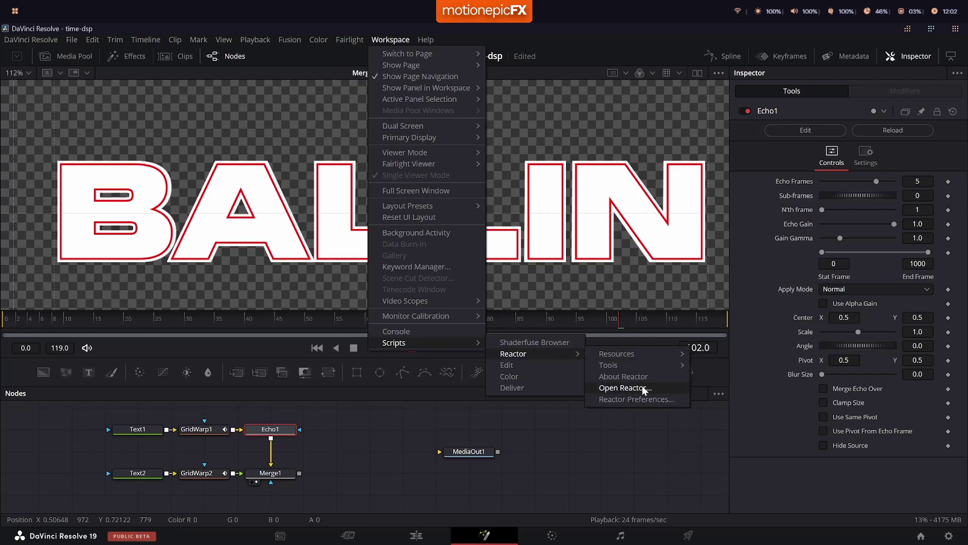
pyautogui.click(385, 449)
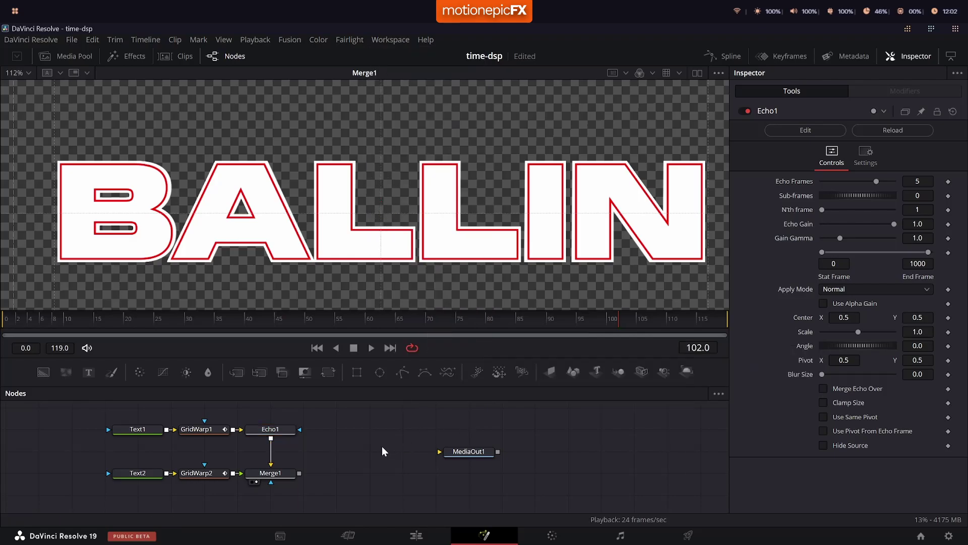
# - Display Echo1's result at frame 13 and set its Echo Frames to 10
pyautogui.click(58, 321)
pyautogui.moveTo(58, 323); pyautogui.dragTo(87, 320)
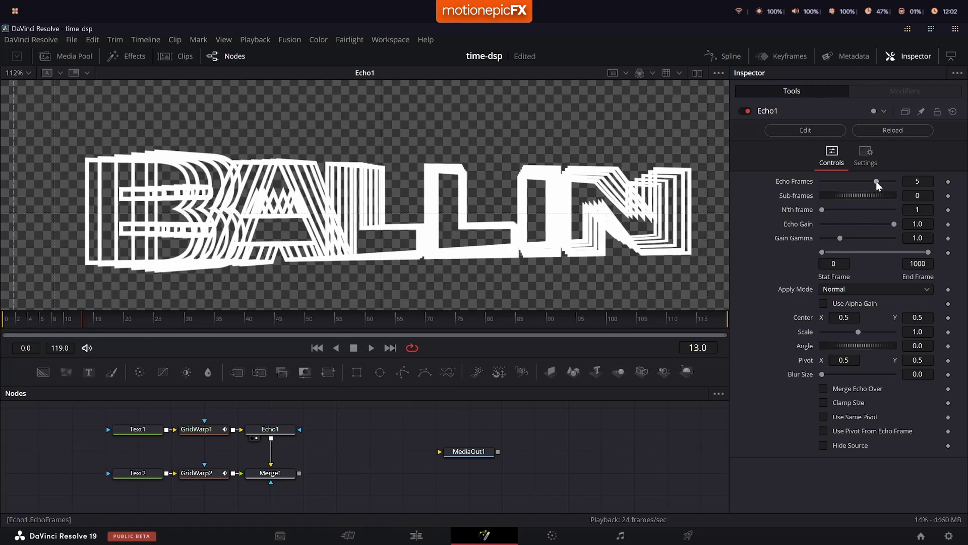
pyautogui.moveTo(877, 181); pyautogui.dragTo(894, 181)
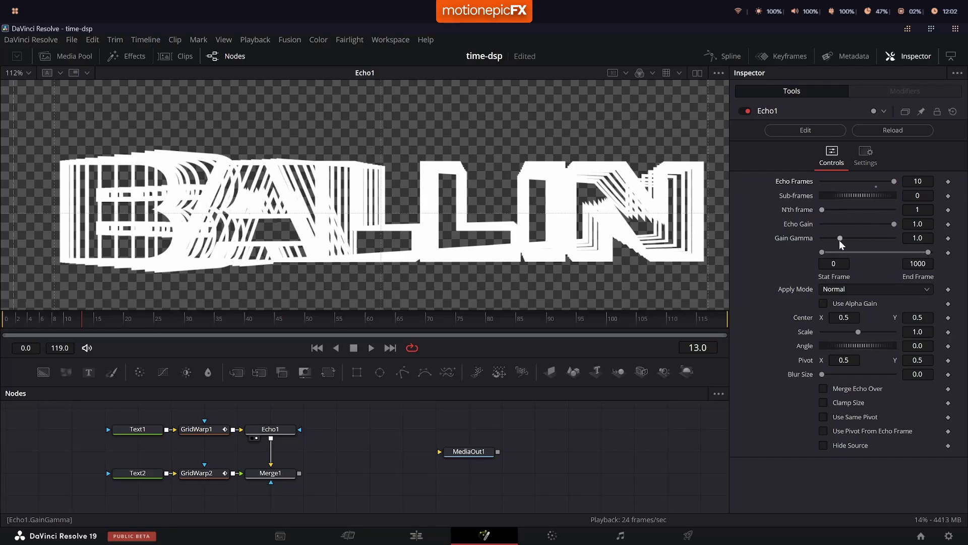
# - Set Echo1's Gain Gamma to 10.0 and its Echo Gain to about 0.614 so the trails fade out
pyautogui.click(919, 238)
pyautogui.write('1')
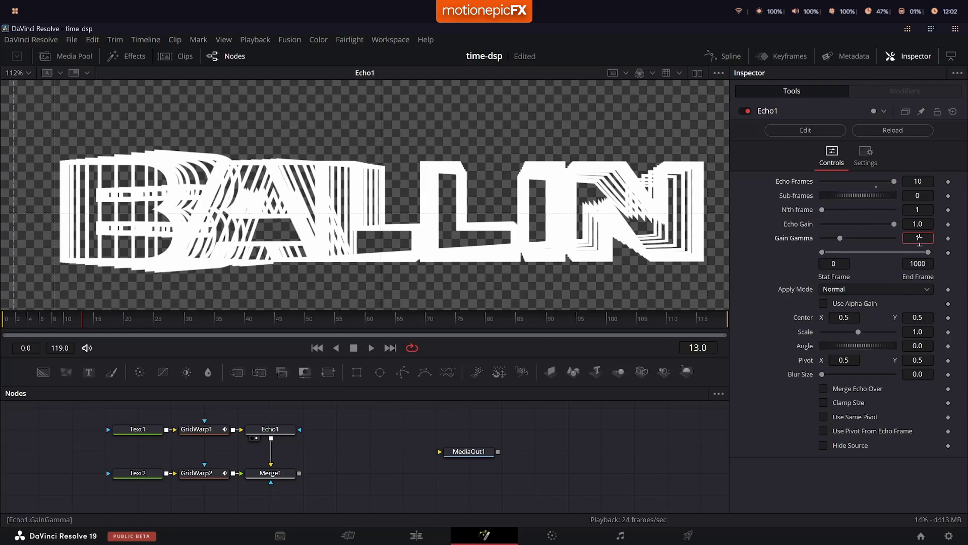
pyautogui.write('00')
pyautogui.press('Tab')
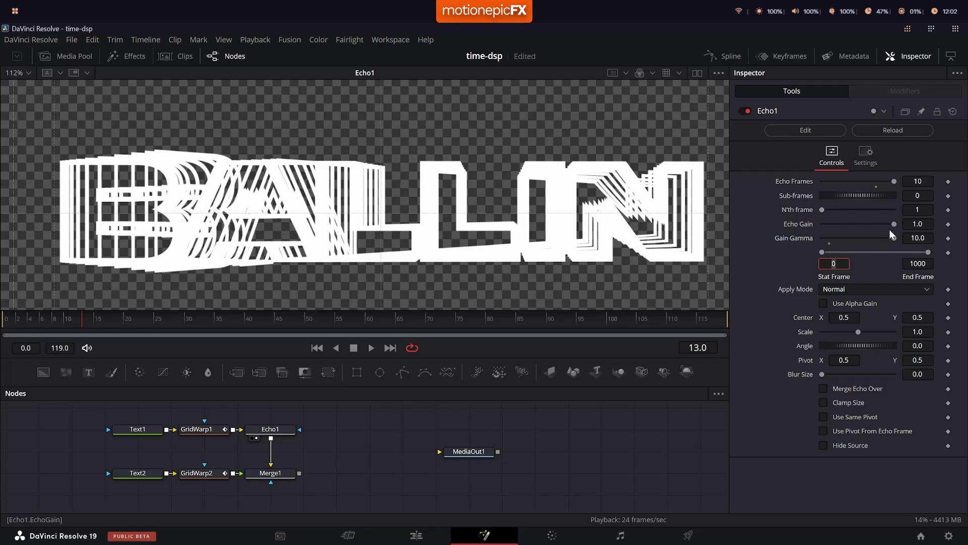
pyautogui.moveTo(893, 223); pyautogui.dragTo(867, 236)
pyautogui.hotkey('ctrl', 'z')
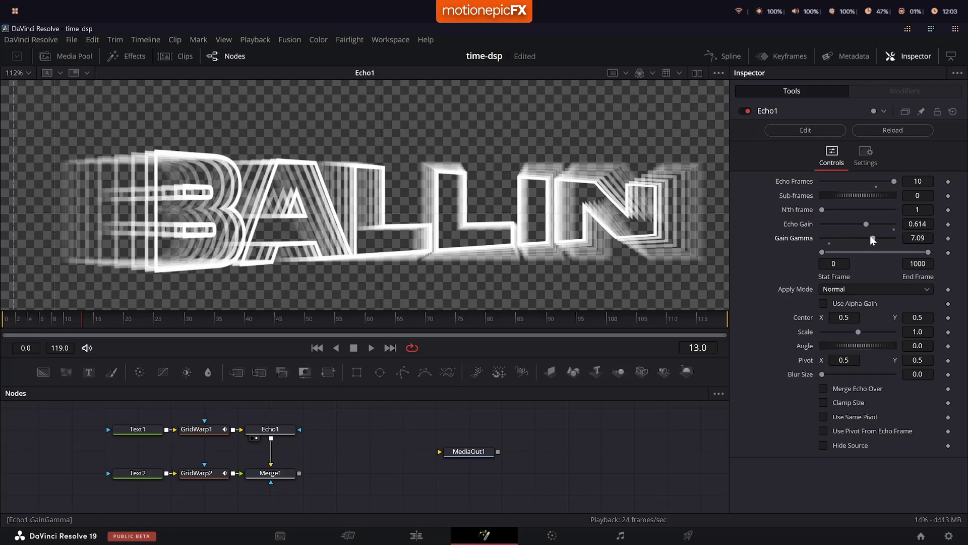
# - Set Echo1's End Frame to 120 and check the echo trails at frames 119 and 12
pyautogui.click(914, 263)
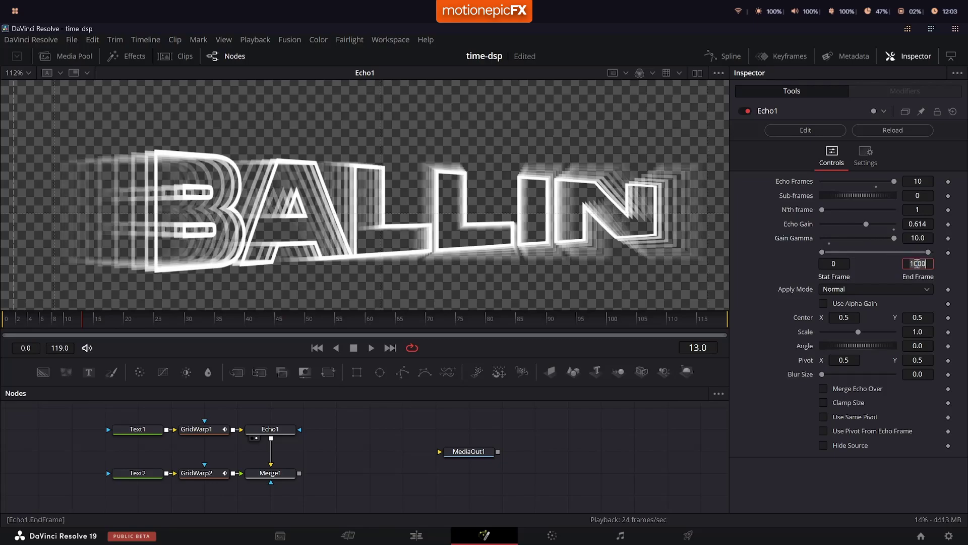
pyautogui.write('120')
pyautogui.press('Tab')
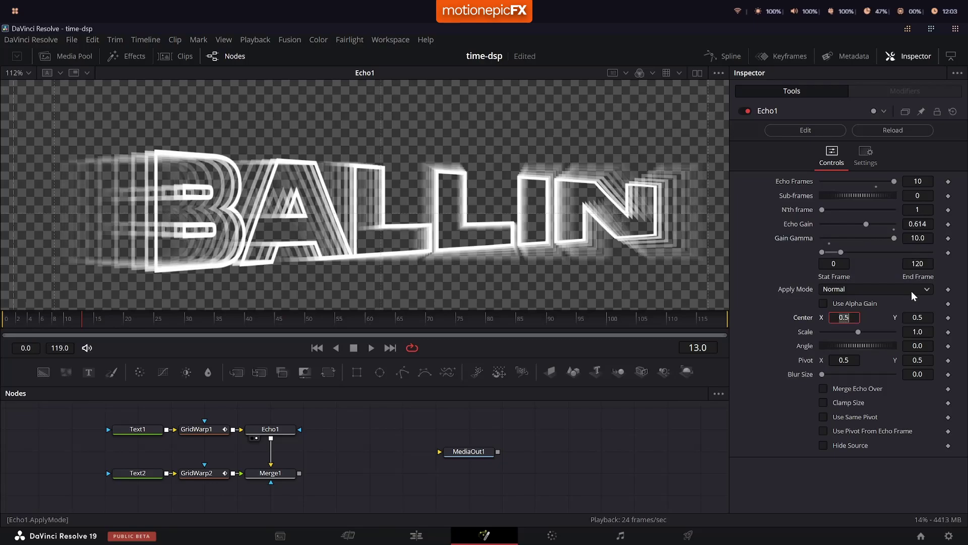
pyautogui.click(722, 320)
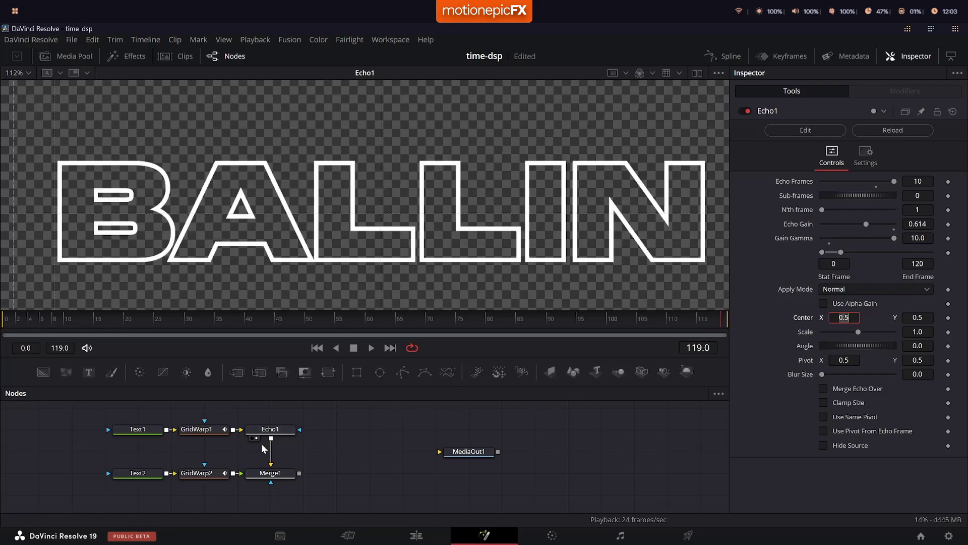
pyautogui.click(80, 319)
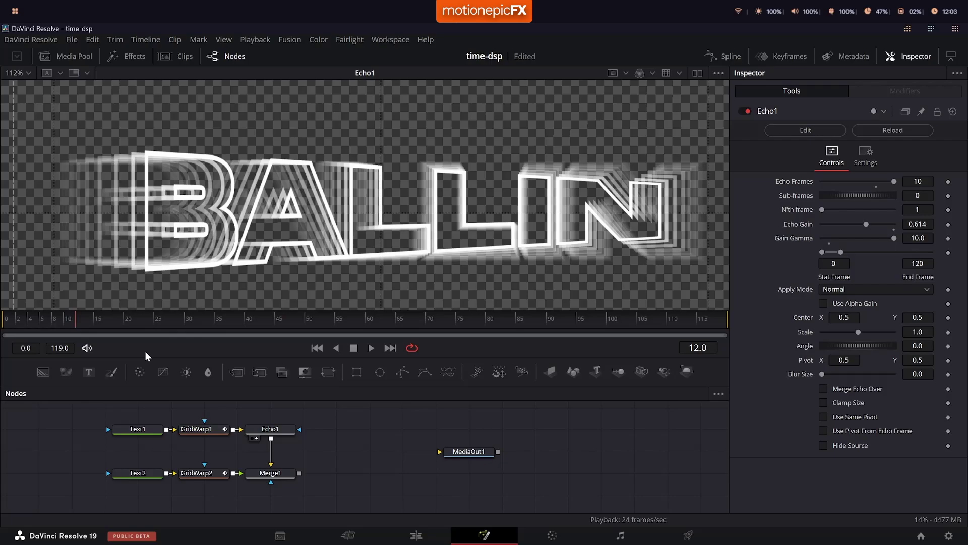
# - Insert a Luma Keyer node between Echo1 and Merge1 and display its result in the viewer
pyautogui.click(276, 430)
pyautogui.hotkey('shift', 'space')
pyautogui.write('echo')
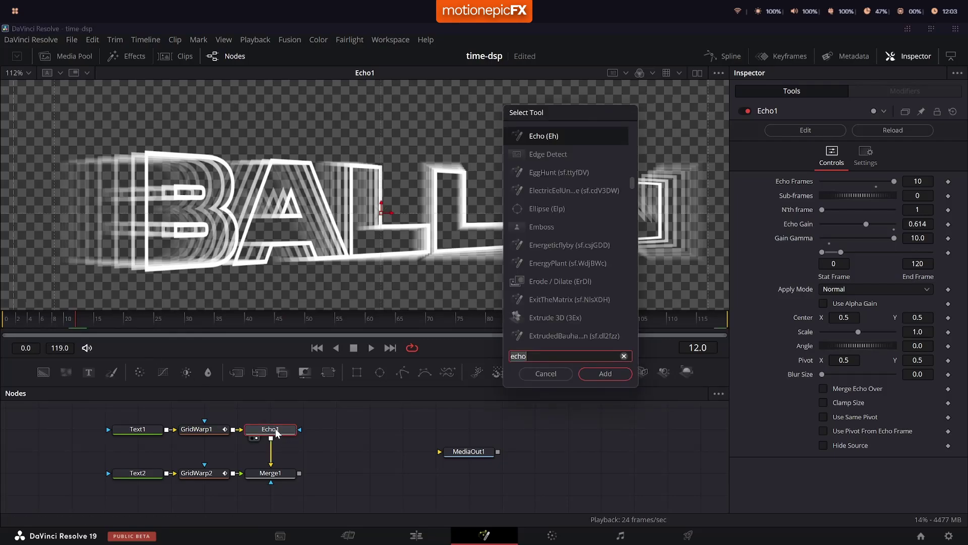
pyautogui.press('BackSpace')
pyautogui.press('BackSpace')
pyautogui.press('BackSpace')
pyautogui.press('BackSpace')
pyautogui.write('lum')
pyautogui.press('Return')
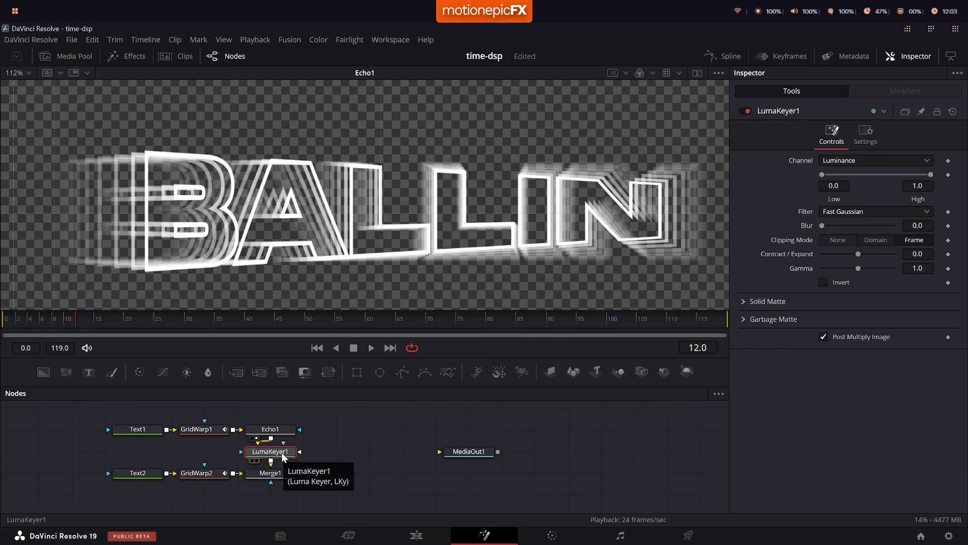
pyautogui.press('1')
pyautogui.scroll(-2, 388, 207)
pyautogui.scroll(2, 387, 208)
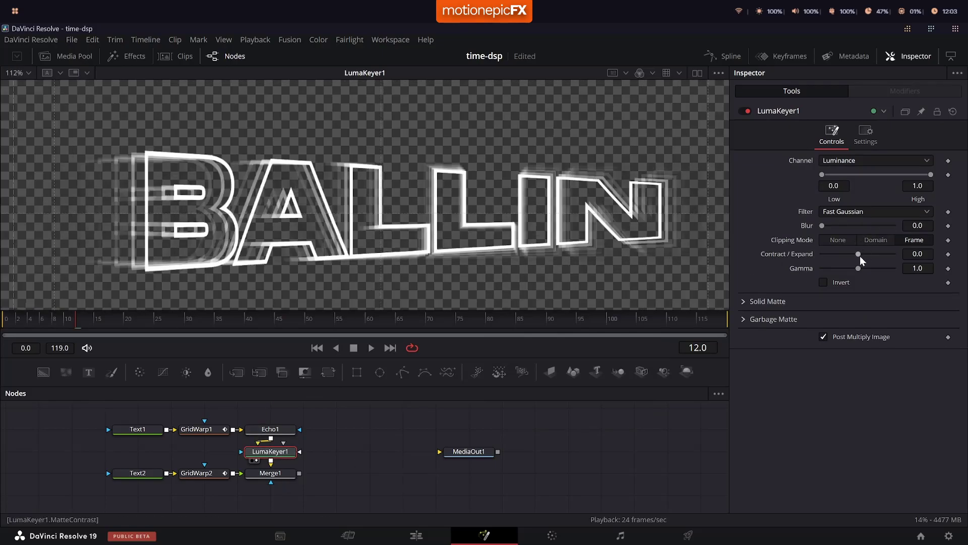
# - Set LumaKeyer1's Contract/Expand to -1.0, Gamma to 0.25 and High threshold to about 0.483
pyautogui.moveTo(860, 267); pyautogui.dragTo(840, 250)
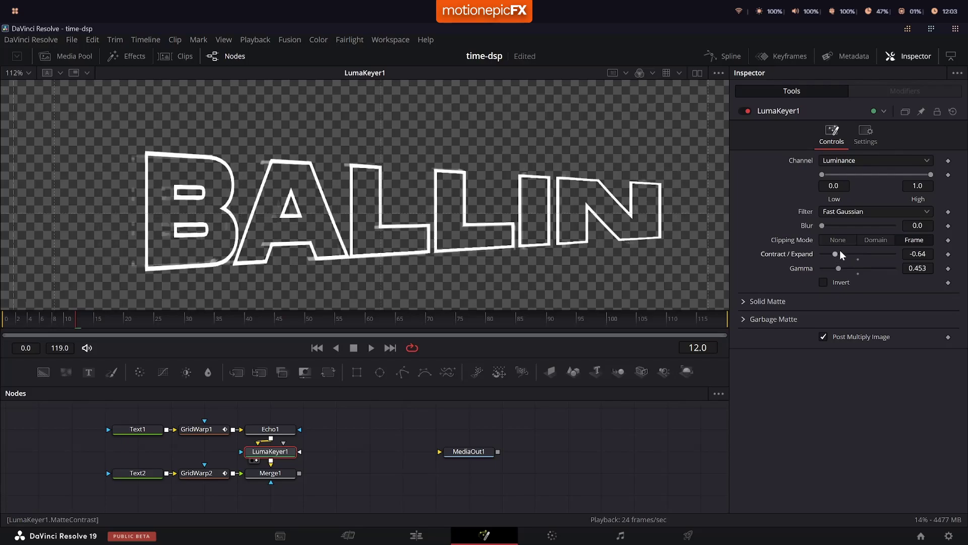
pyautogui.moveTo(930, 174); pyautogui.dragTo(884, 175)
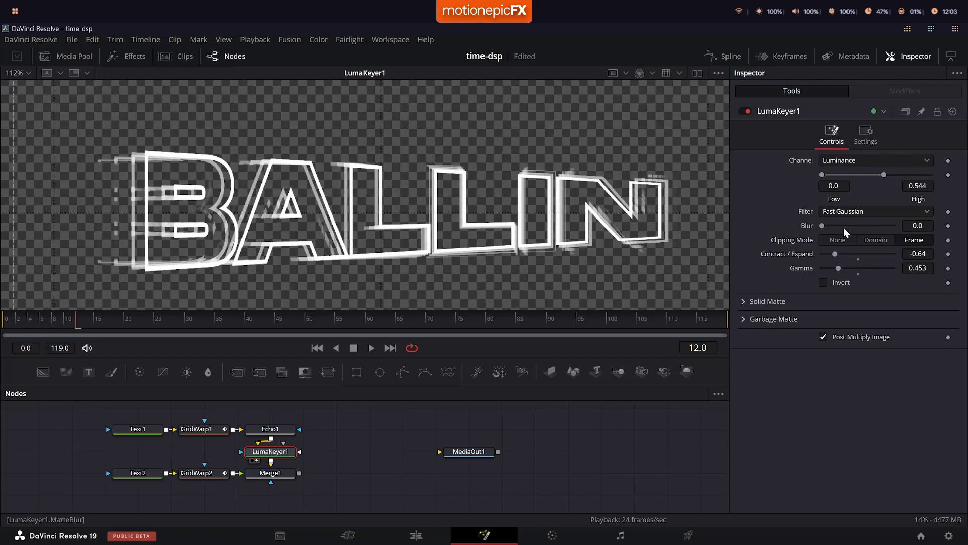
pyautogui.moveTo(838, 268)
pyautogui.mouseDown()
pyautogui.moveTo(818, 270)
pyautogui.moveTo(855, 271)
pyautogui.moveTo(831, 268)
pyautogui.mouseUp()
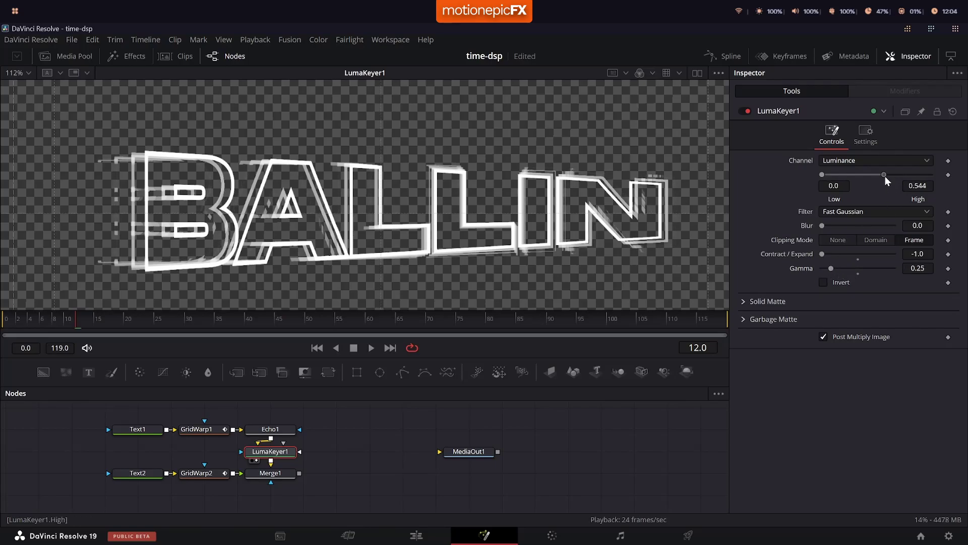
pyautogui.moveTo(884, 174)
pyautogui.mouseDown()
pyautogui.moveTo(870, 174)
pyautogui.moveTo(880, 175)
pyautogui.mouseUp()
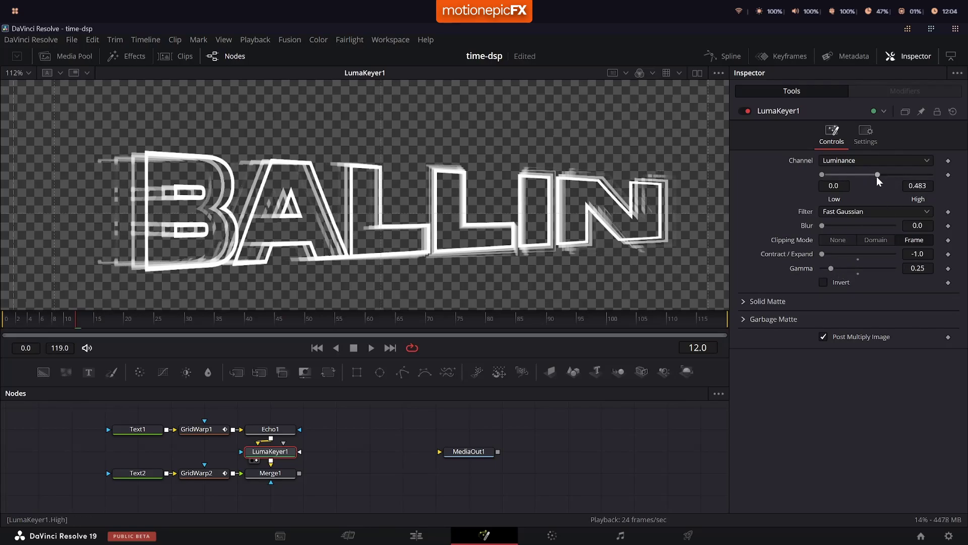
# - Set Echo1's Echo Gain to about 0.646 and raise its Sub-frames value for denser trails
pyautogui.click(270, 428)
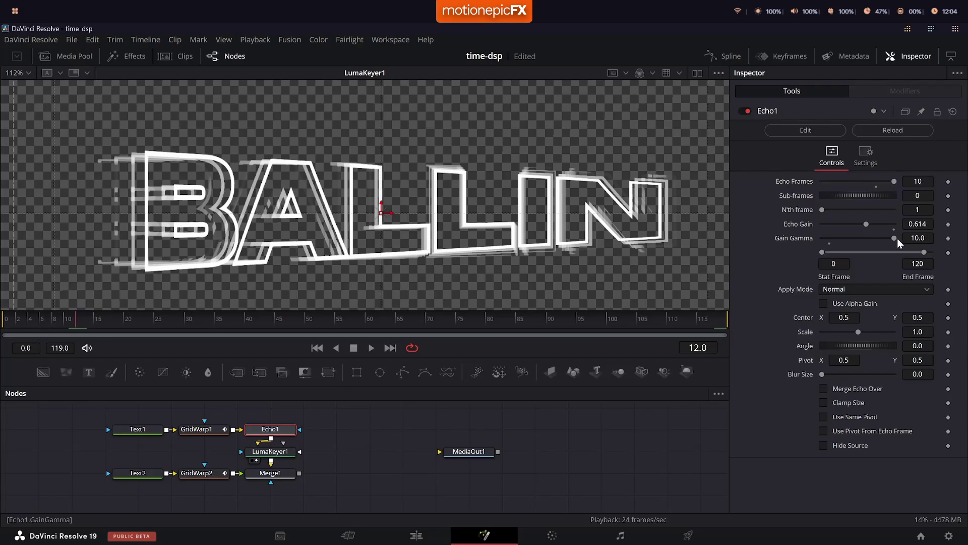
pyautogui.moveTo(870, 222); pyautogui.dragTo(895, 237)
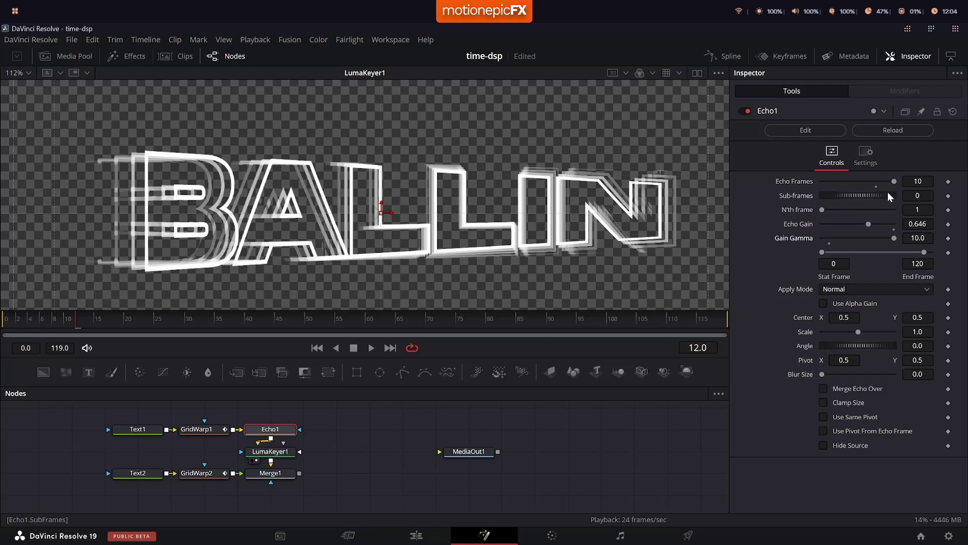
pyautogui.click(914, 197)
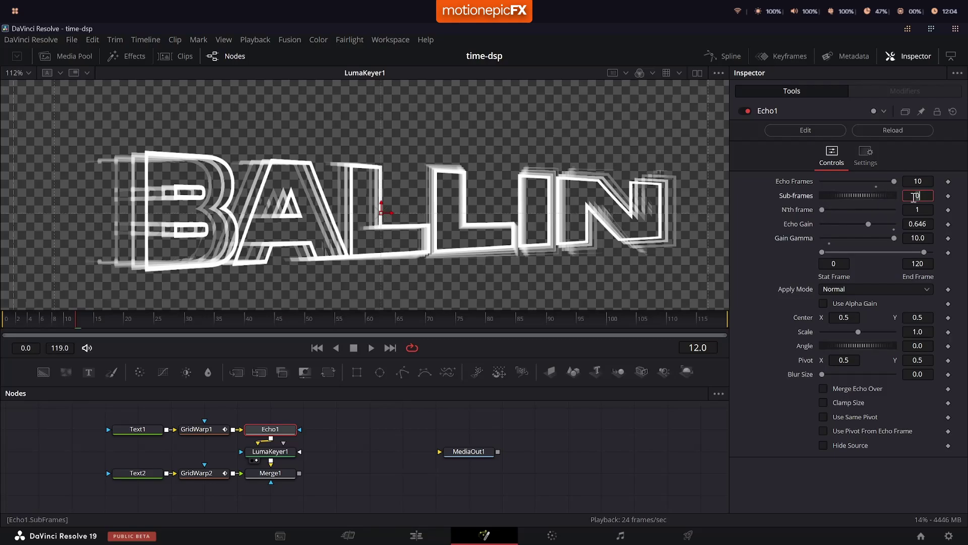
pyautogui.press('Tab')
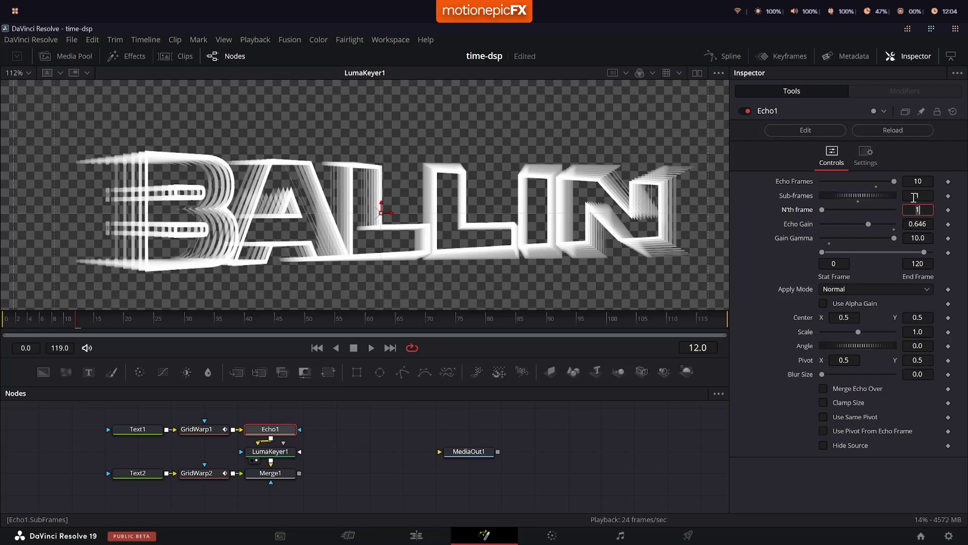
# - Reset Echo1's Sub-frames to 0 and display Merge1 in the viewer
pyautogui.click(798, 194)
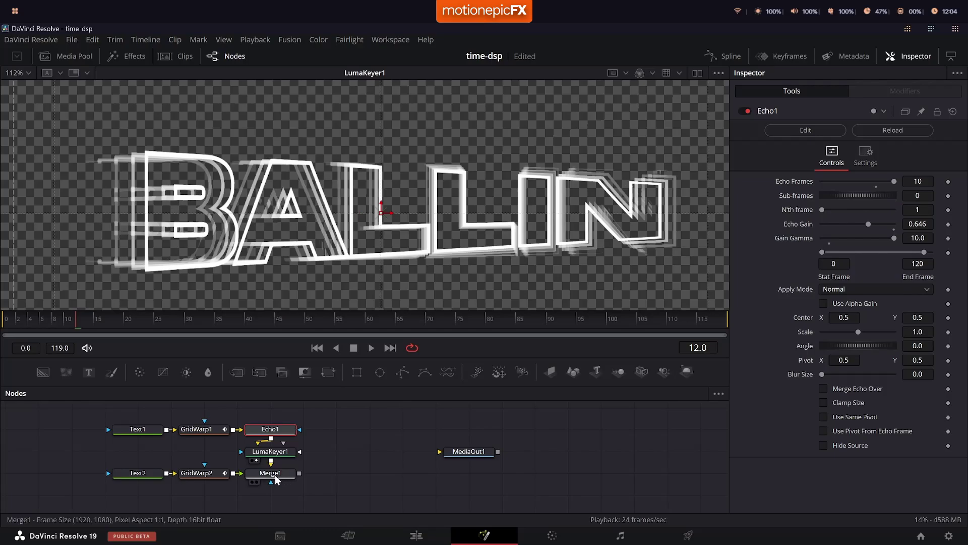
pyautogui.moveTo(275, 475); pyautogui.dragTo(389, 296)
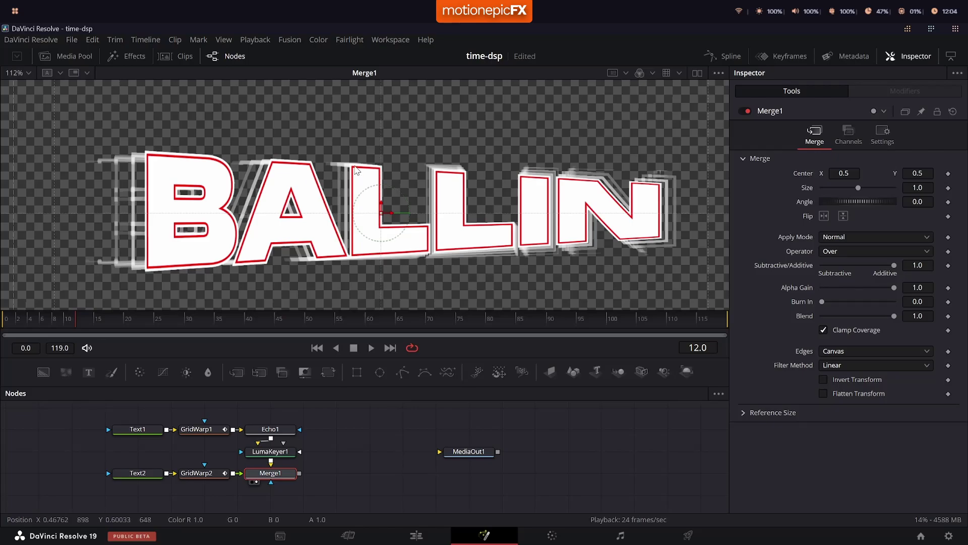
# - Set the timeline proxy resolution to Quarter and play the merged title from the first frame
pyautogui.click(255, 40)
pyautogui.moveTo(272, 80)
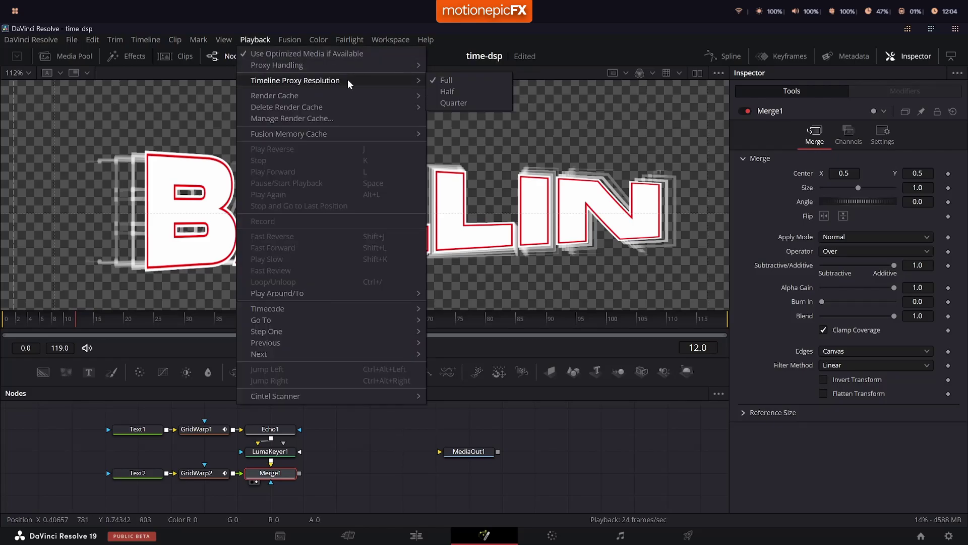
pyautogui.click(454, 103)
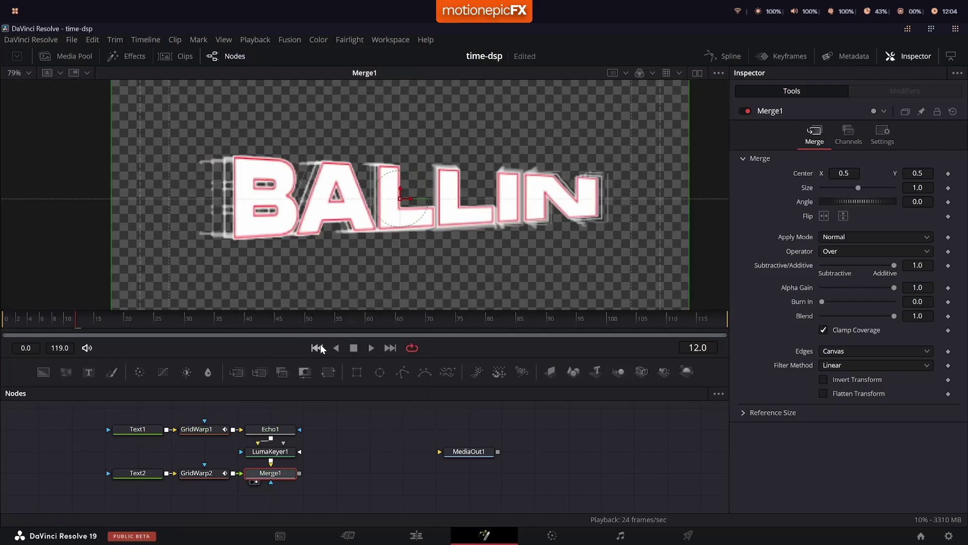
pyautogui.click(317, 348)
pyautogui.press('space')
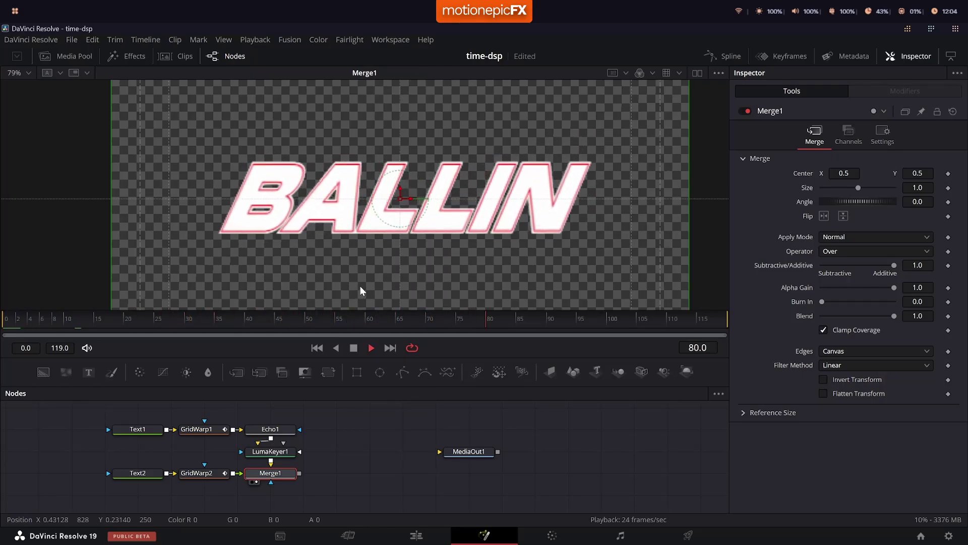
pyautogui.press('space')
# - Add a Background node combined with Merge1 through a new Merge node and display that merge in the viewer
pyautogui.scroll(-2, 283, 447)
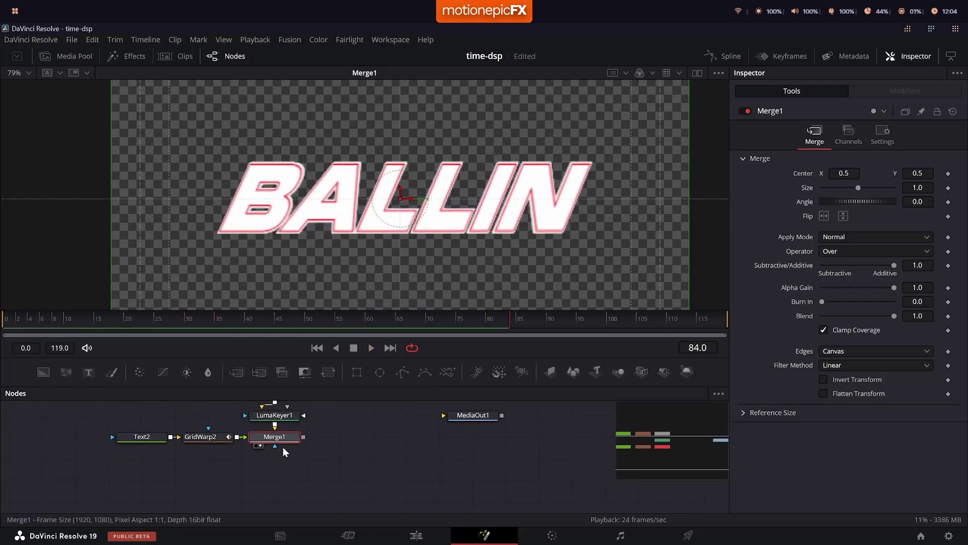
pyautogui.click(44, 372)
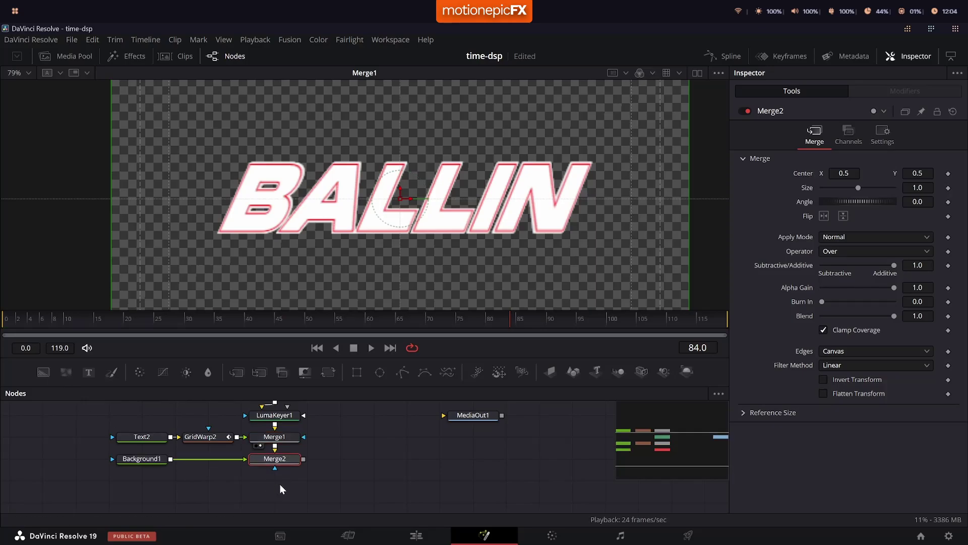
pyautogui.press('1')
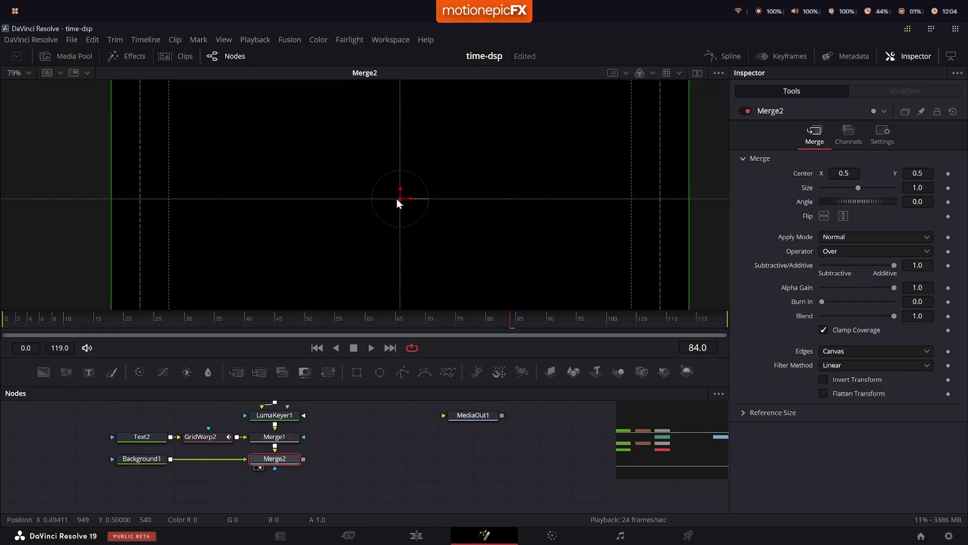
# - Set Background1's solid colour to the red #ff2b40
pyautogui.click(141, 458)
pyautogui.click(854, 227)
pyautogui.click(482, 204)
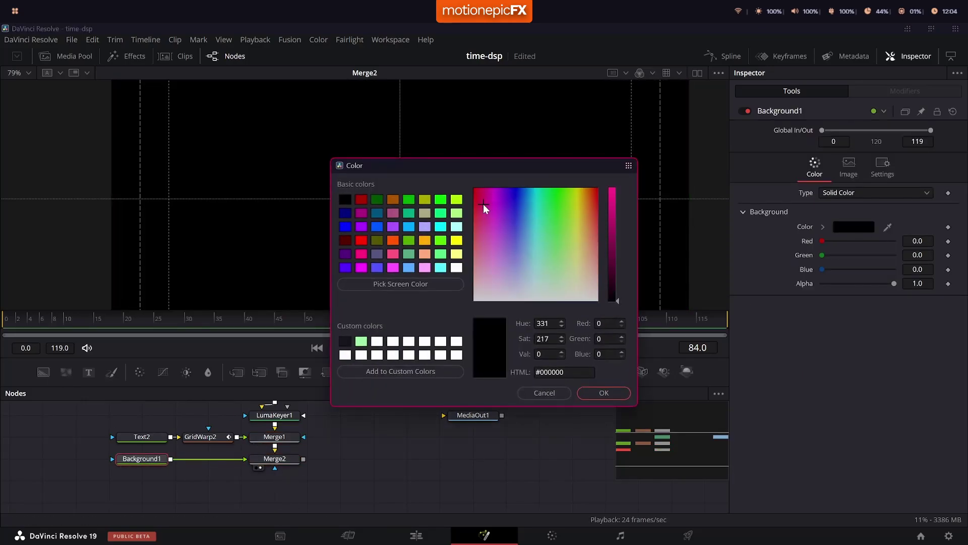
pyautogui.click(611, 190)
pyautogui.moveTo(482, 204); pyautogui.dragTo(475, 207)
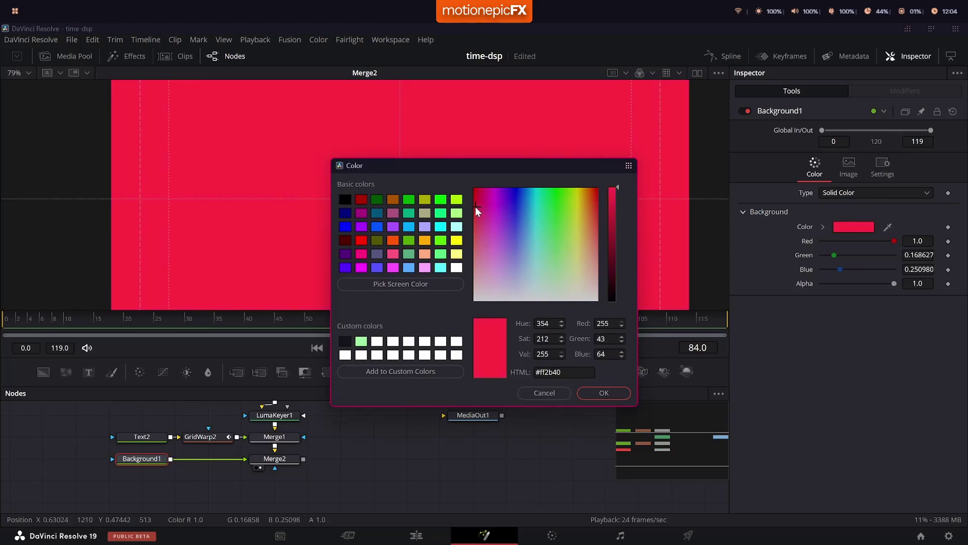
pyautogui.click(600, 392)
# - Swap Merge2's inputs to place the title over the background, and play back the animation
pyautogui.click(288, 461)
pyautogui.rightClick(289, 462)
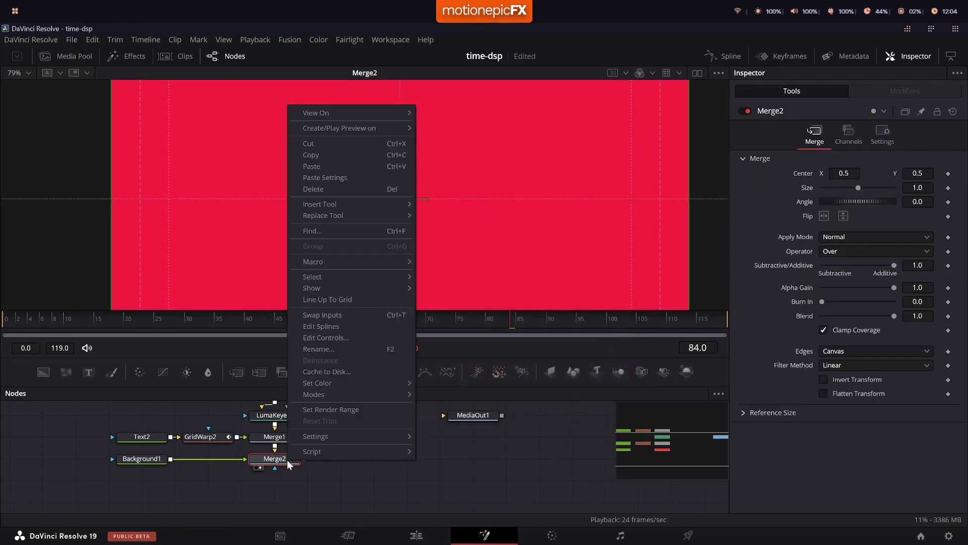
pyautogui.click(340, 315)
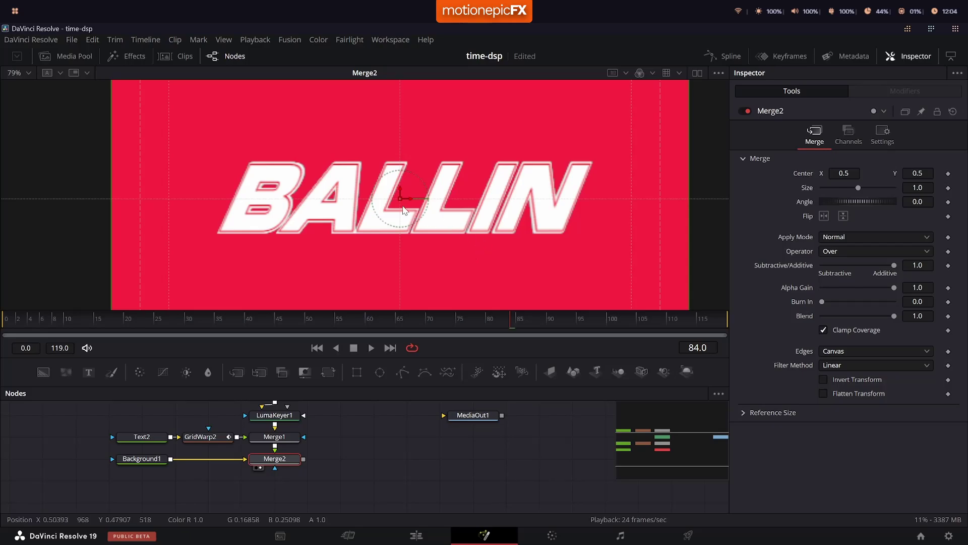
pyautogui.scroll(-2, 396, 183)
pyautogui.press('space')
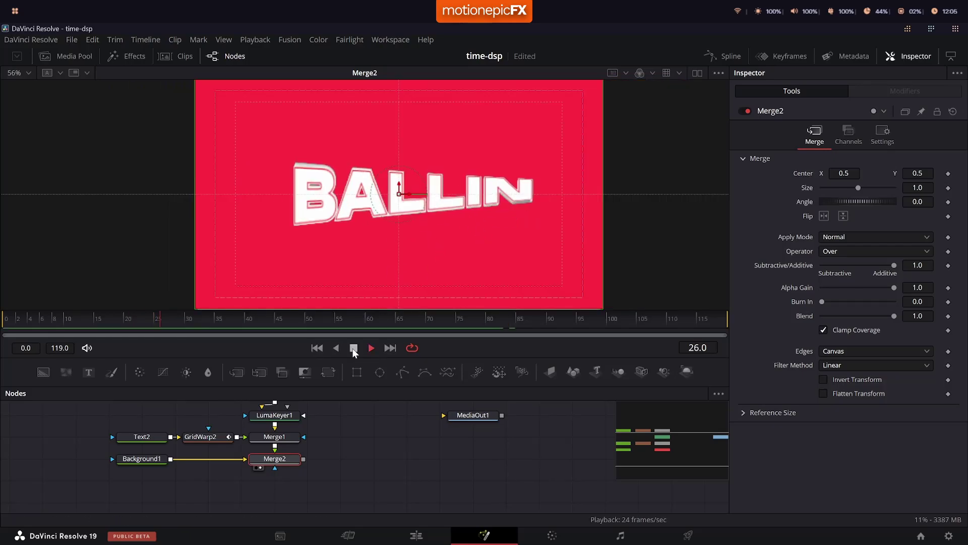
pyautogui.click(354, 348)
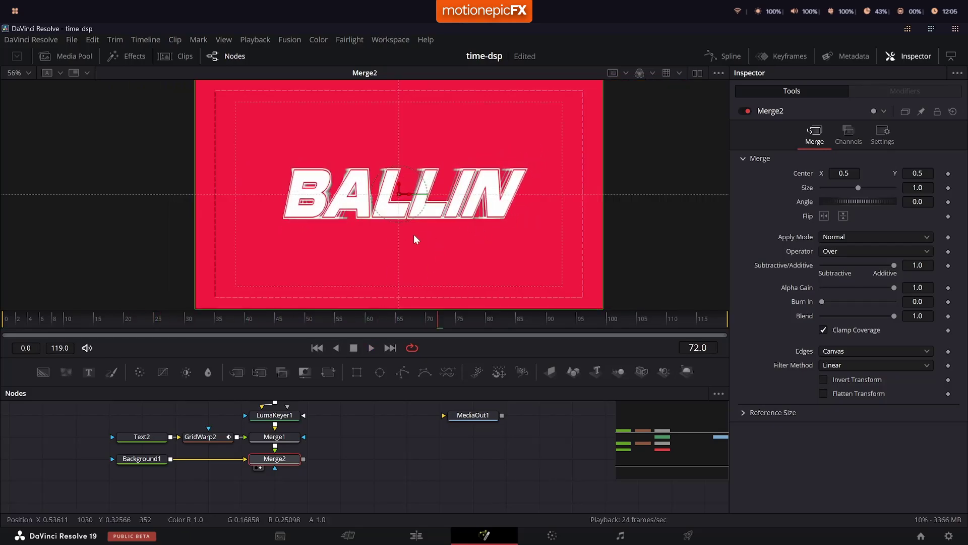
# - Import the texture Texturelabs_Metal_178M.jpg as a MediaIn node, merge it over Merge2, and display the new merge
pyautogui.scroll(-1, 312, 468)
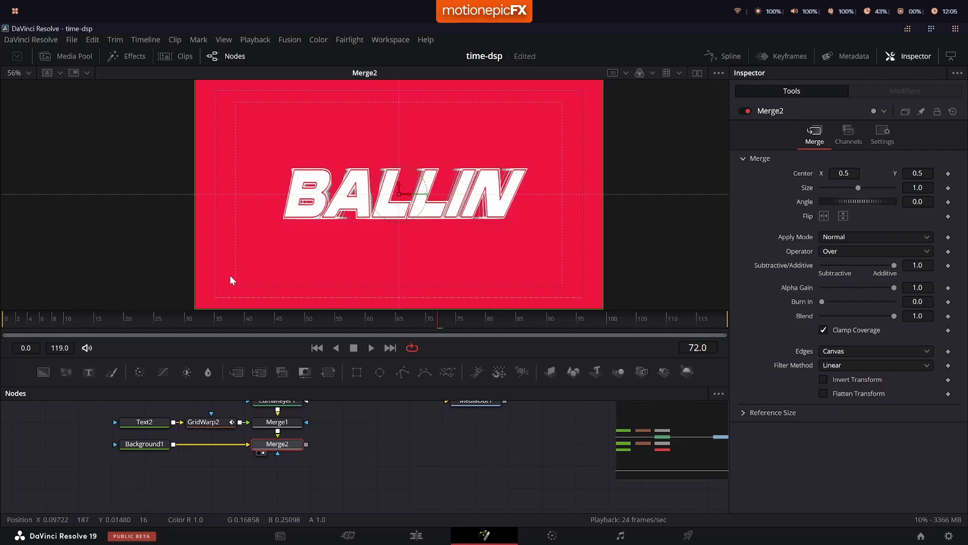
pyautogui.click(71, 57)
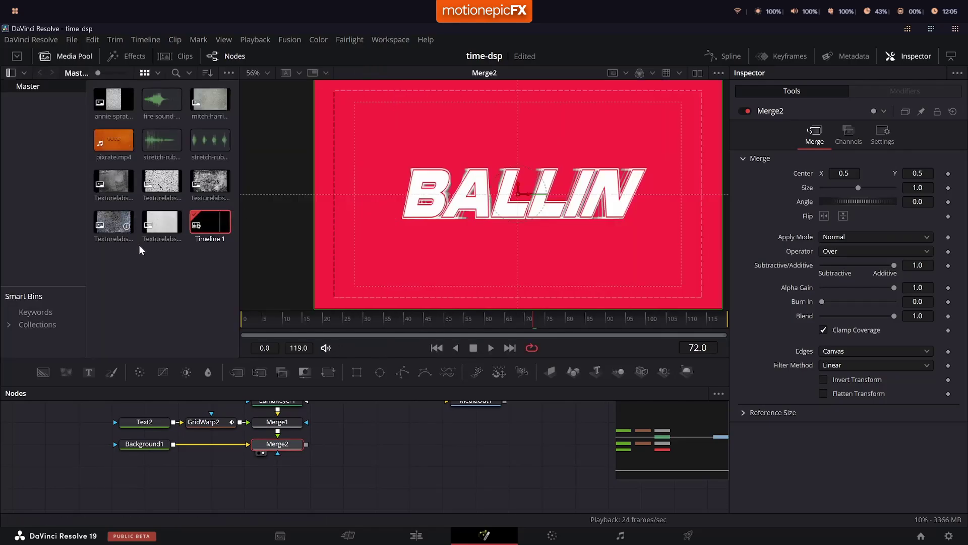
pyautogui.moveTo(127, 236); pyautogui.dragTo(207, 413)
pyautogui.moveTo(150, 474); pyautogui.dragTo(359, 200)
pyautogui.click(71, 56)
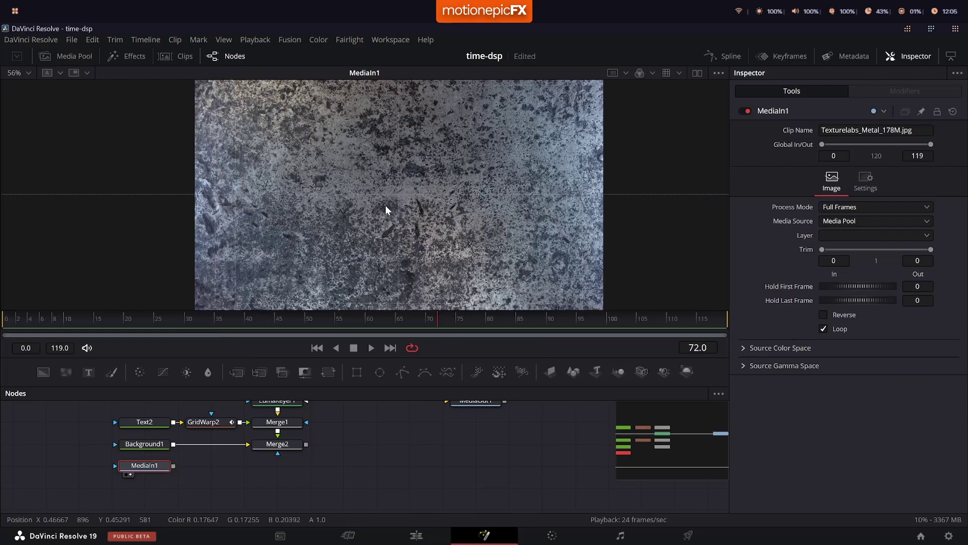
pyautogui.scroll(-3, 385, 204)
pyautogui.moveTo(174, 466); pyautogui.dragTo(306, 445)
pyautogui.press('1')
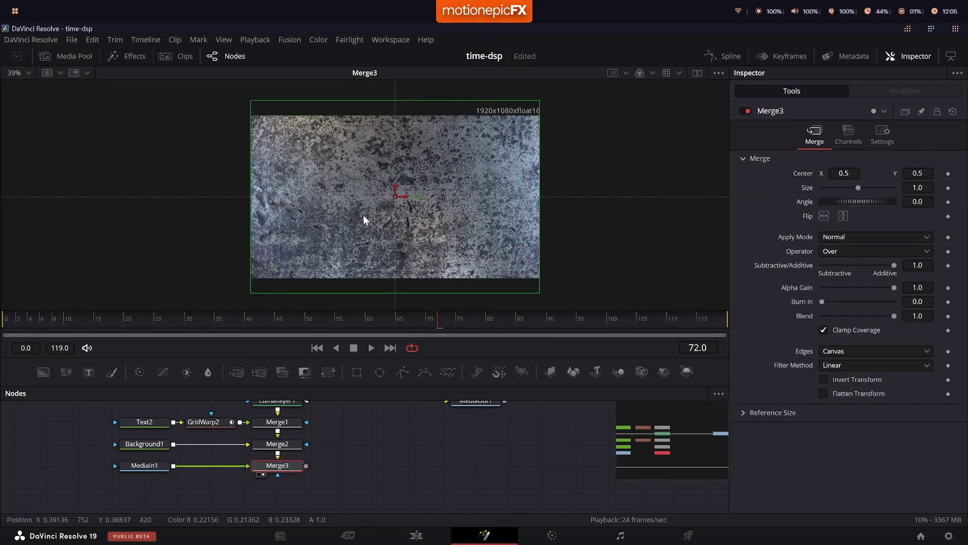
# - Set Merge3's Apply Mode to Multiply and its Blend to about 0.299
pyautogui.click(837, 250)
pyautogui.click(840, 235)
pyautogui.click(837, 305)
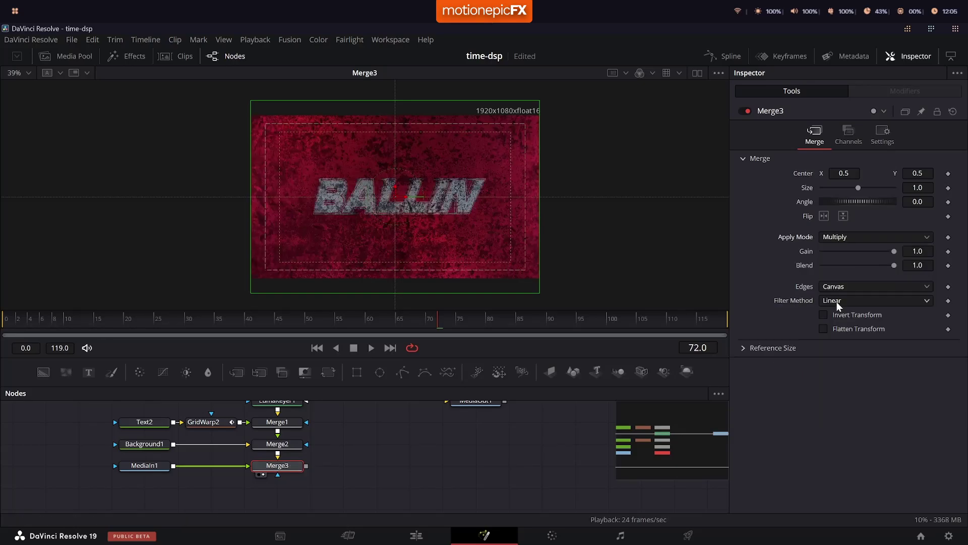
pyautogui.moveTo(893, 265); pyautogui.dragTo(843, 265)
pyautogui.scroll(3, 361, 197)
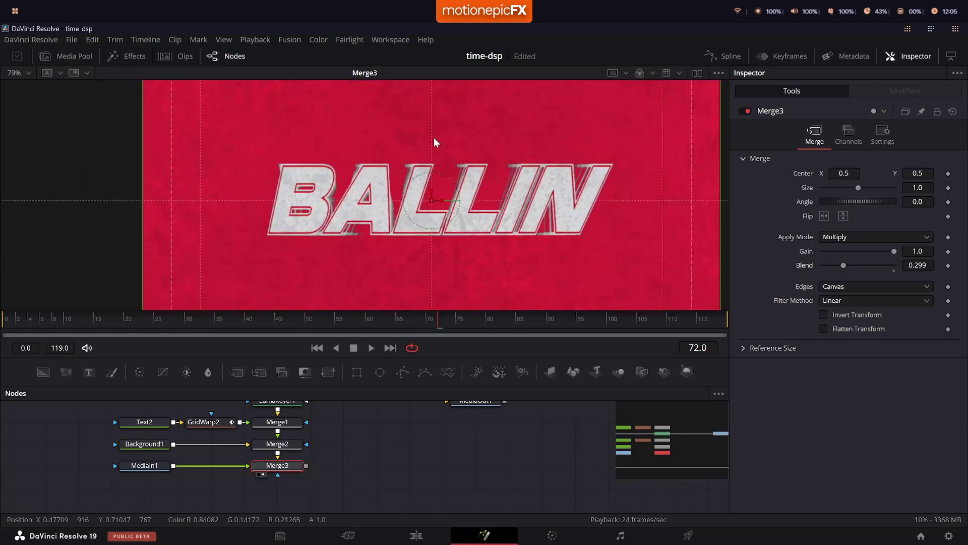
# - Add a Displace node after Merge3, feed MediaIn1 into its foreground input, and display its result
pyautogui.hotkey('shift', 'space')
pyautogui.write('lum')
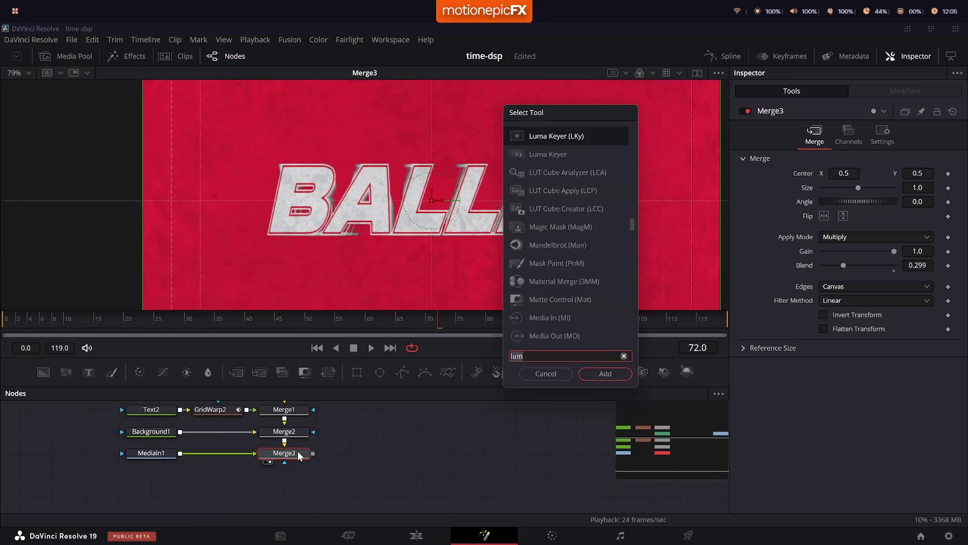
pyautogui.press('BackSpace')
pyautogui.press('BackSpace')
pyautogui.press('BackSpace')
pyautogui.write('dsp')
pyautogui.press('Return')
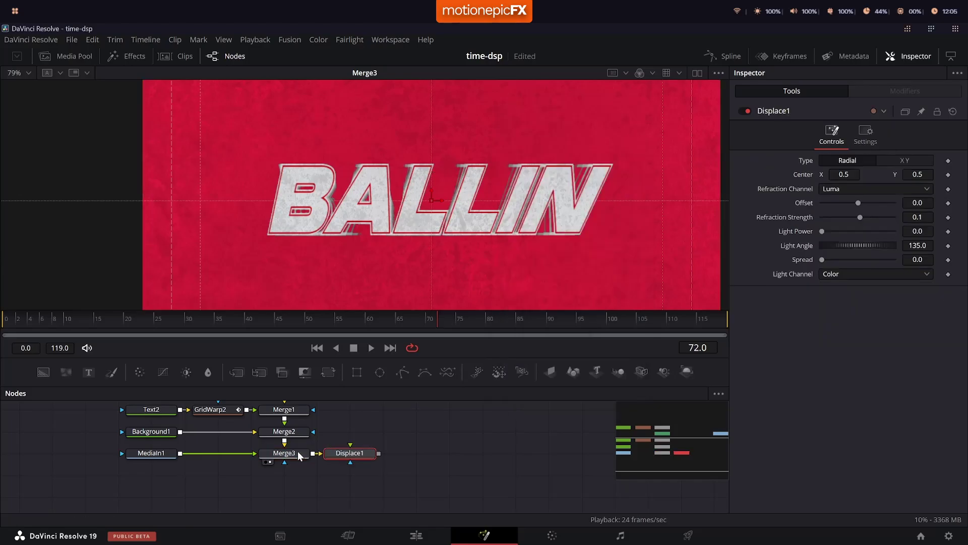
pyautogui.moveTo(362, 458); pyautogui.dragTo(295, 480)
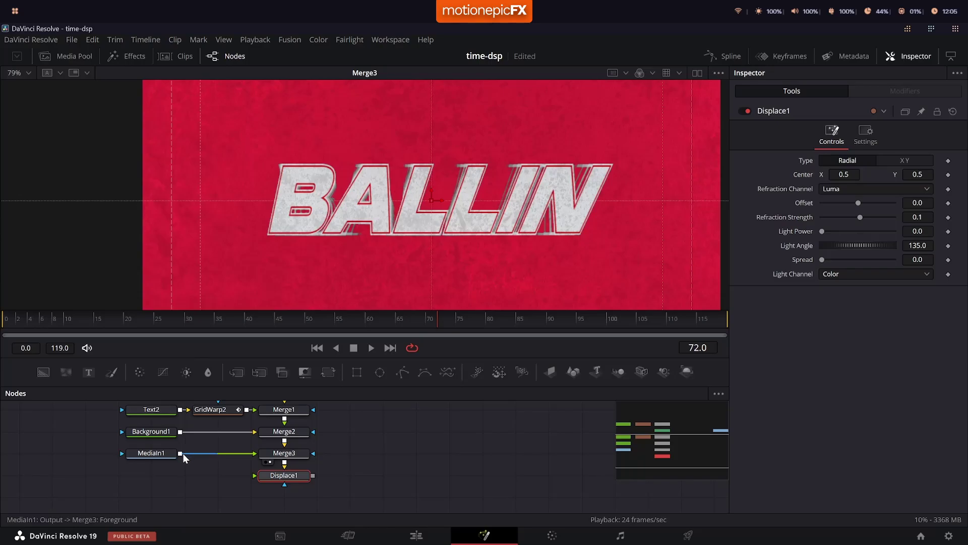
pyautogui.moveTo(183, 453); pyautogui.dragTo(259, 476)
pyautogui.press('1')
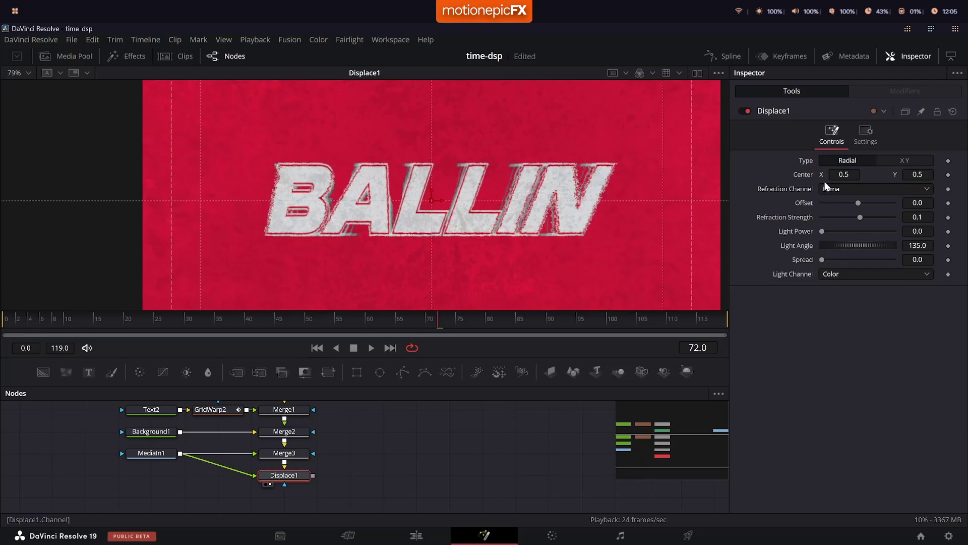
# - Lower Displace1's Refraction Strength to 0.0207
pyautogui.click(925, 221)
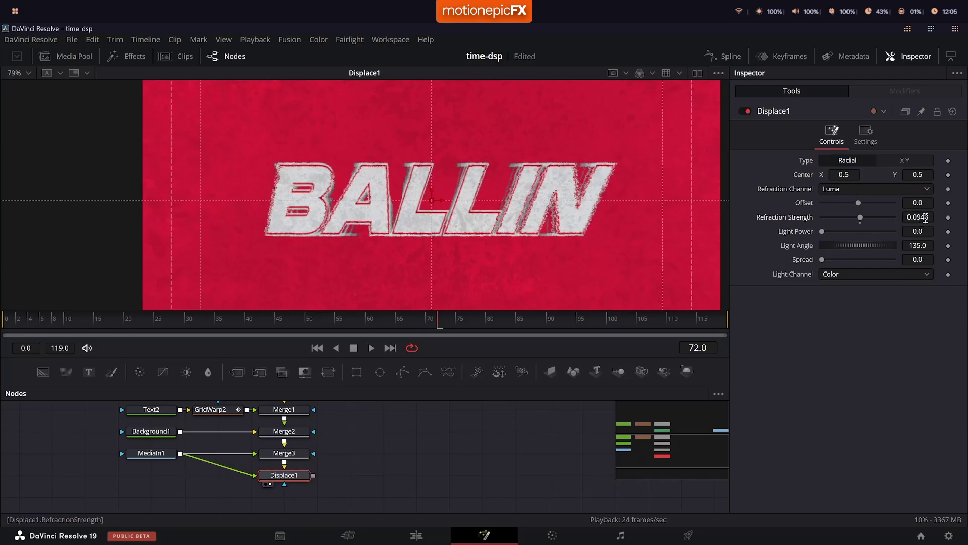
pyautogui.press('BackSpace')
pyautogui.press('BackSpace')
pyautogui.press('BackSpace')
pyautogui.write('355')
pyautogui.press('Return')
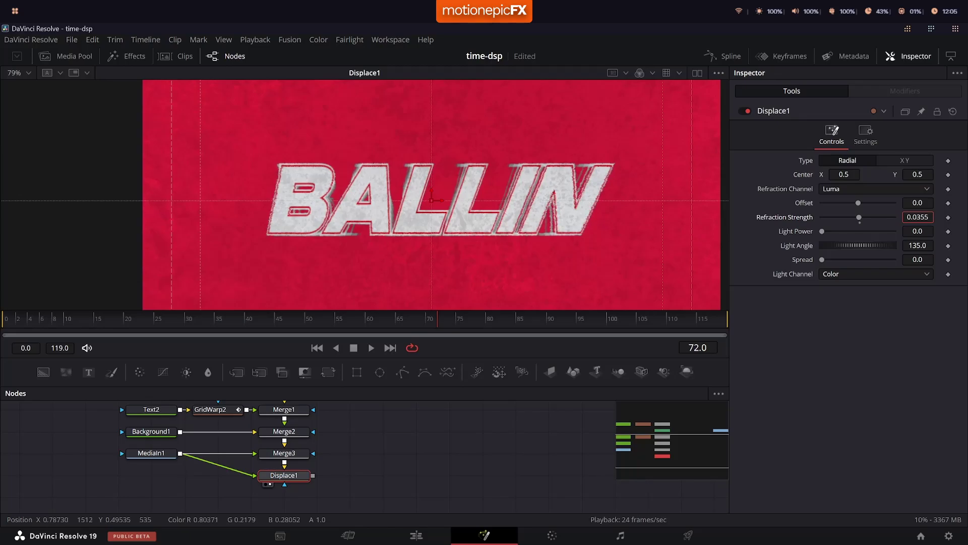
pyautogui.press('BackSpace')
pyautogui.press('BackSpace')
pyautogui.press('BackSpace')
pyautogui.write('197')
pyautogui.press('Return')
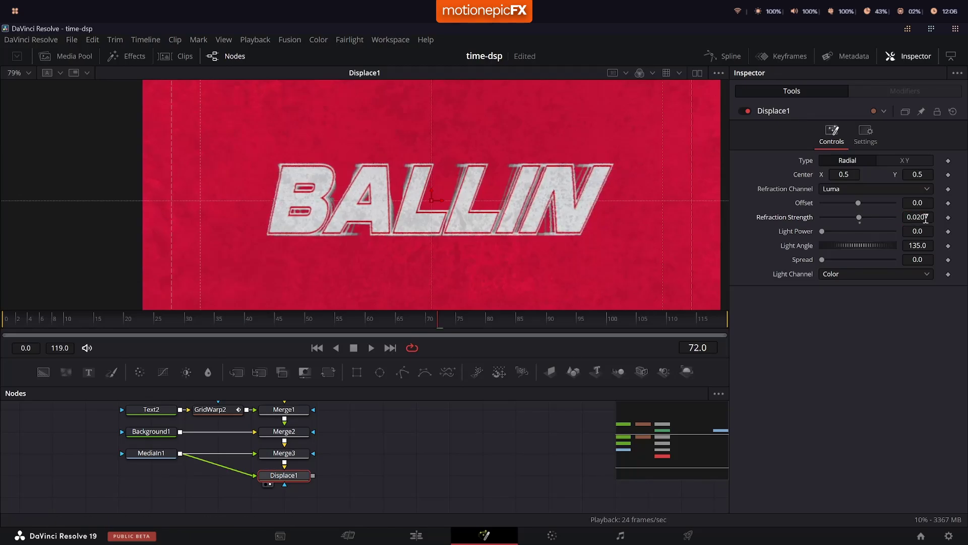
# - Play the displaced title animation from the first frame to check the textured edges
pyautogui.click(316, 347)
pyautogui.press('space')
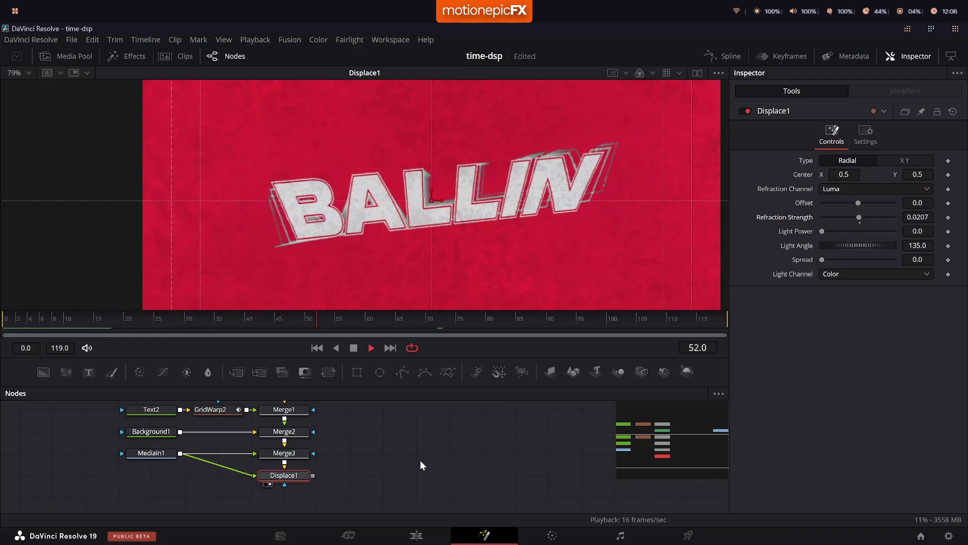
pyautogui.click(317, 348)
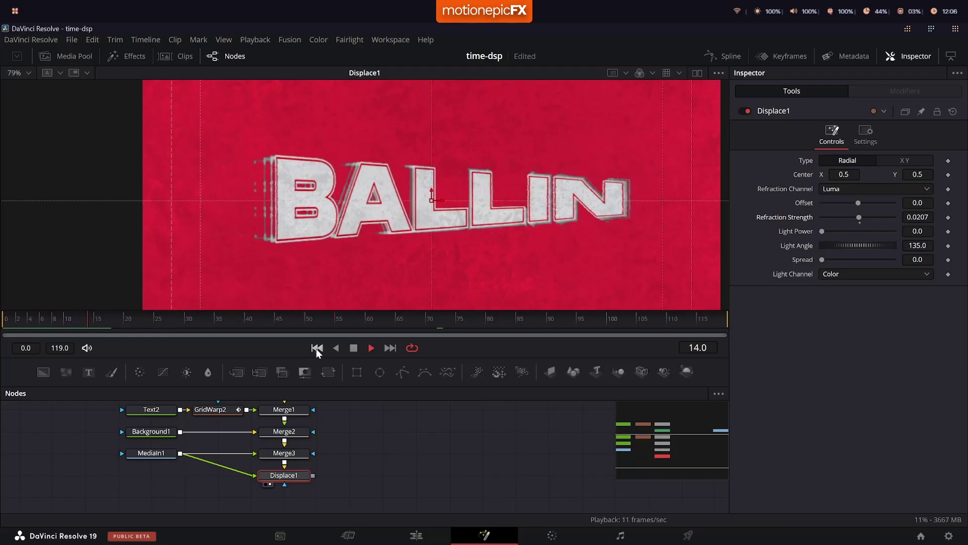
# - Add a Stop Motion node after Displace1 and place it beside that node in the node graph
pyautogui.hotkey('shift', 'space')
pyautogui.write('dsp')
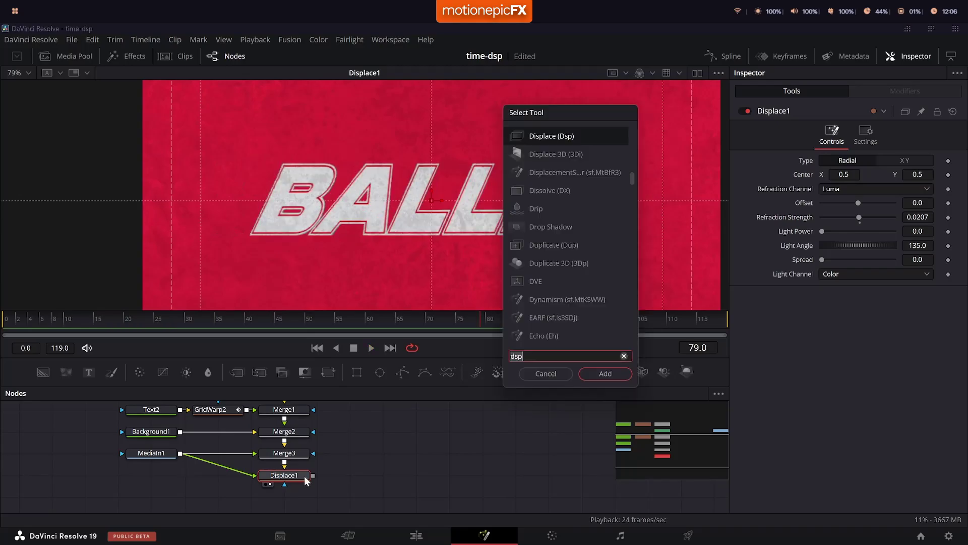
pyautogui.press('BackSpace')
pyautogui.press('BackSpace')
pyautogui.press('BackSpace')
pyautogui.write('stop')
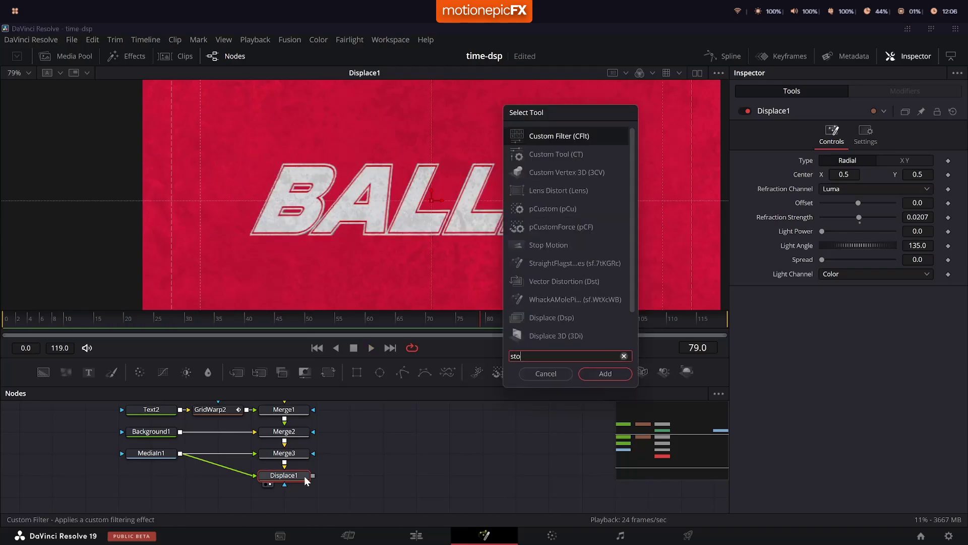
pyautogui.click(596, 376)
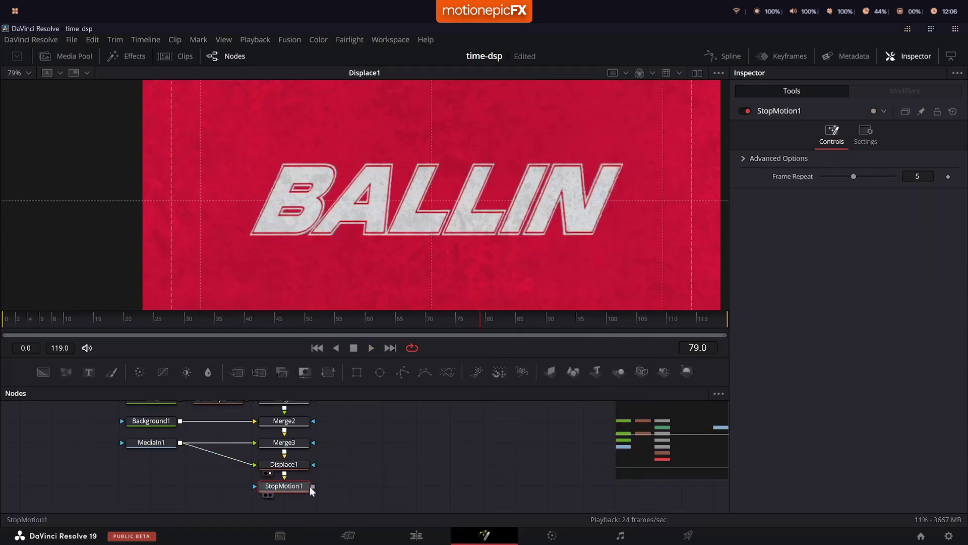
pyautogui.moveTo(321, 491); pyautogui.dragTo(402, 464)
# - Set StopMotion1's Frame Repeat to 3, display its result, and play it from about frame 30
pyautogui.moveTo(854, 176); pyautogui.dragTo(846, 177)
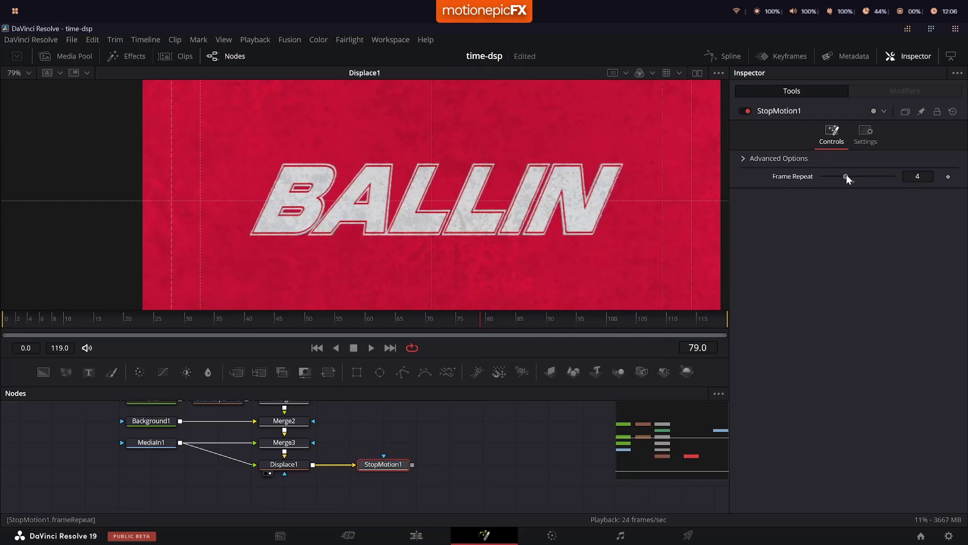
pyautogui.press('1')
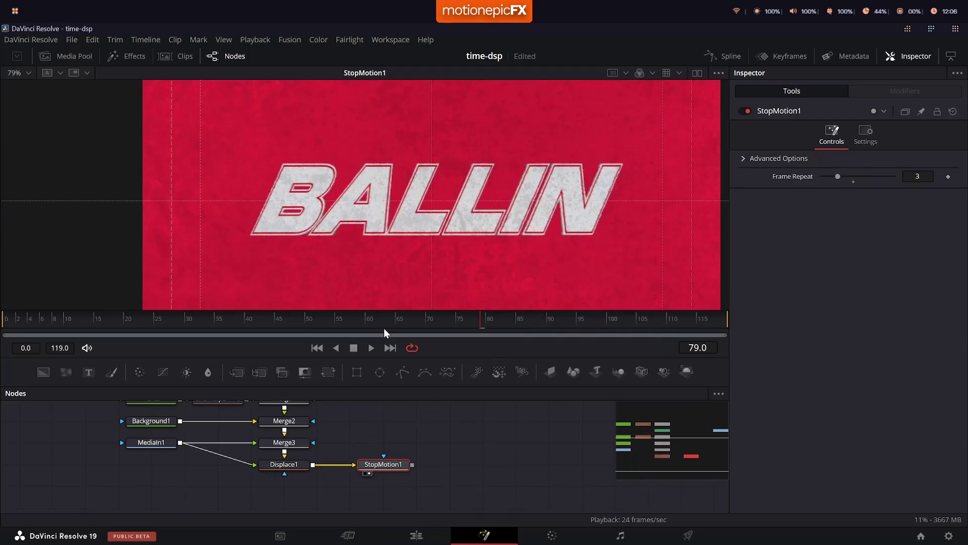
pyautogui.click(183, 322)
pyautogui.press('space')
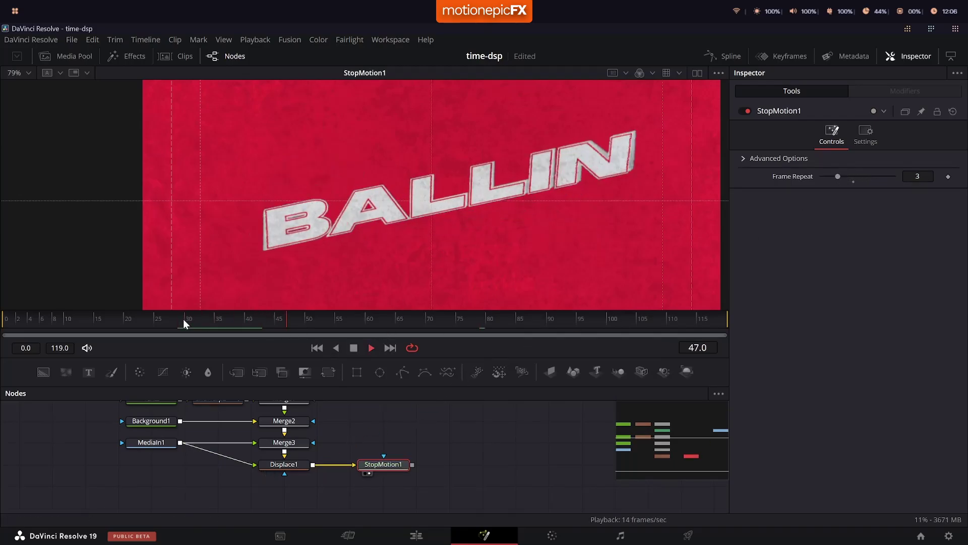
# - Stop the playback, add a Media Out node and place it beside StopMotion1 in the node graph
pyautogui.press('space')
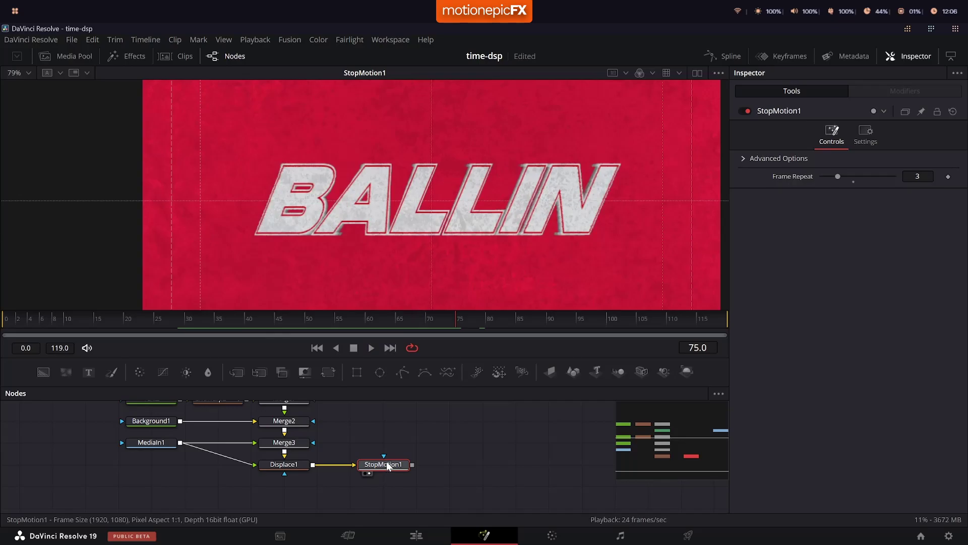
pyautogui.hotkey('shift', 'space')
pyautogui.write('stop')
pyautogui.press('BackSpace')
pyautogui.press('BackSpace')
pyautogui.press('BackSpace')
pyautogui.press('BackSpace')
pyautogui.write('medi')
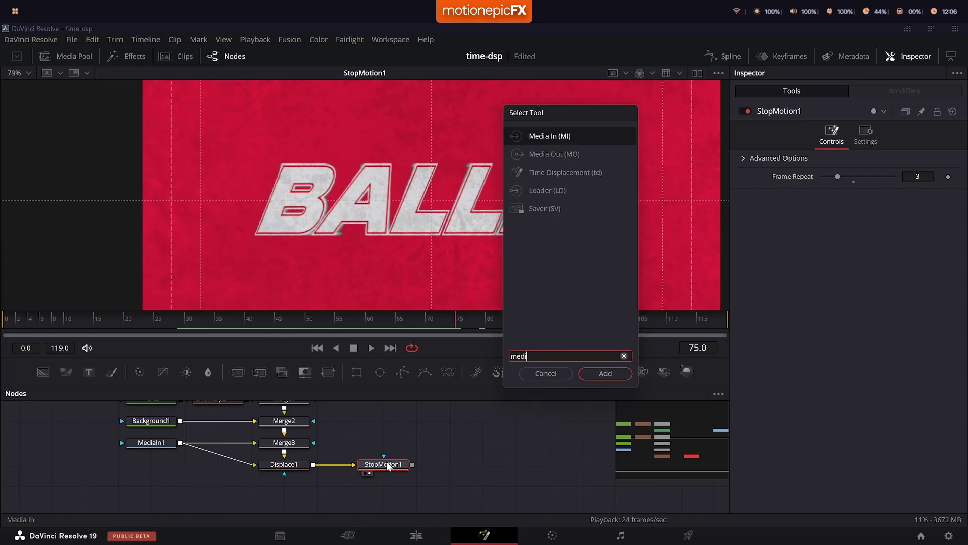
pyautogui.press('Down')
pyautogui.press('Return')
pyautogui.moveTo(433, 441); pyautogui.dragTo(418, 465)
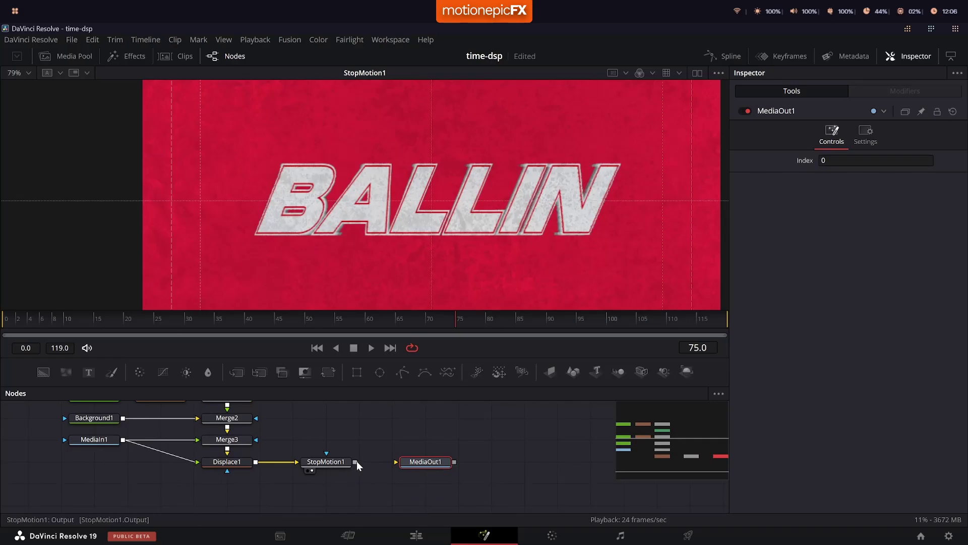
# - Connect StopMotion1's output to MediaOut1 and display MediaOut1 fitted to the viewer
pyautogui.moveTo(356, 461); pyautogui.dragTo(420, 460)
pyautogui.press('1')
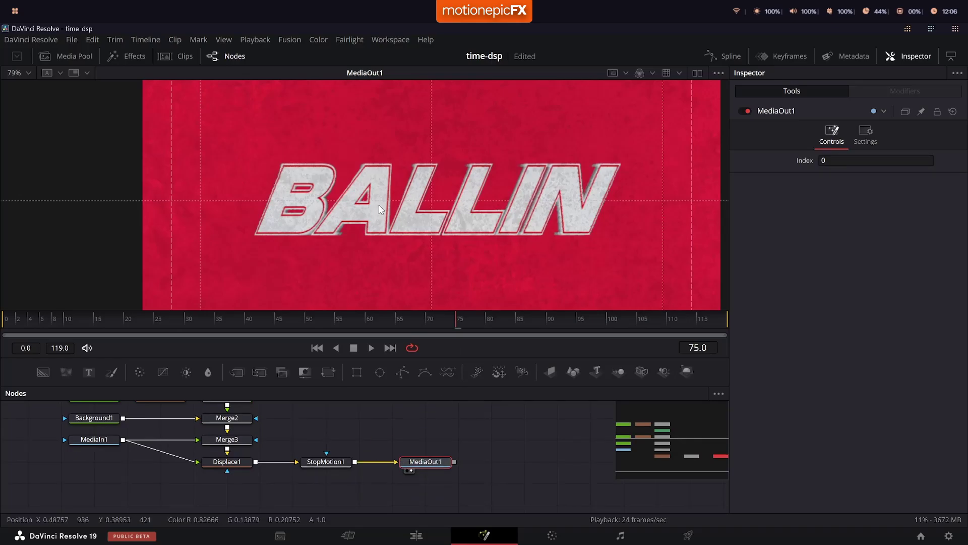
pyautogui.hotkey('ctrl', 'f')
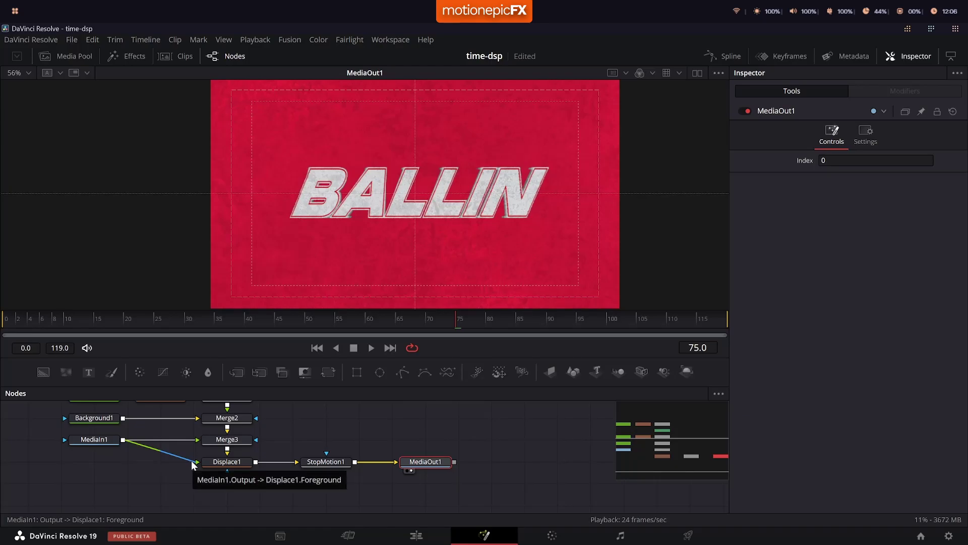
# - Try a Refraction Strength of 0.48 and a Spread of 1.512 on Displace1, and play the animation
pyautogui.moveTo(192, 463)
pyautogui.mouseDown()
pyautogui.moveTo(174, 468)
pyautogui.moveTo(199, 463)
pyautogui.mouseUp()
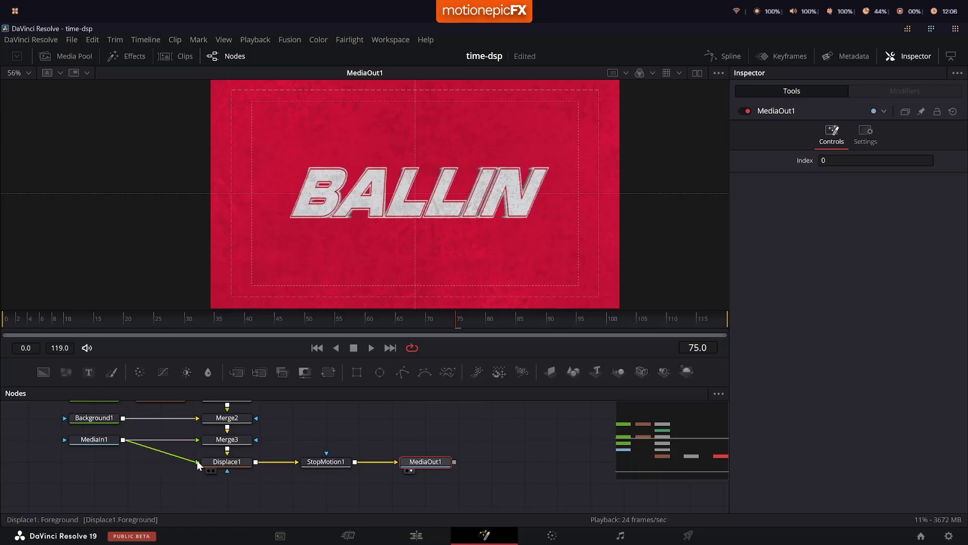
pyautogui.click(224, 461)
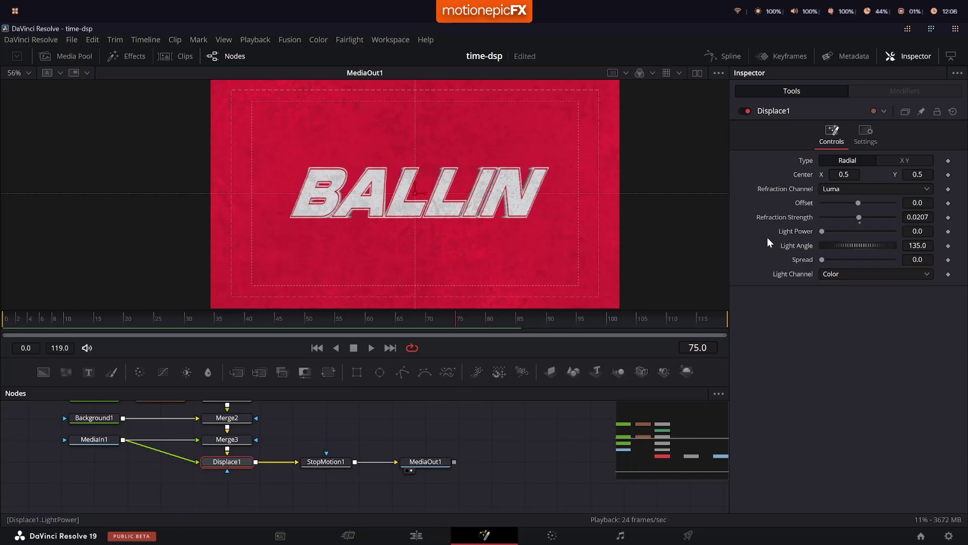
pyautogui.moveTo(822, 260); pyautogui.dragTo(939, 260)
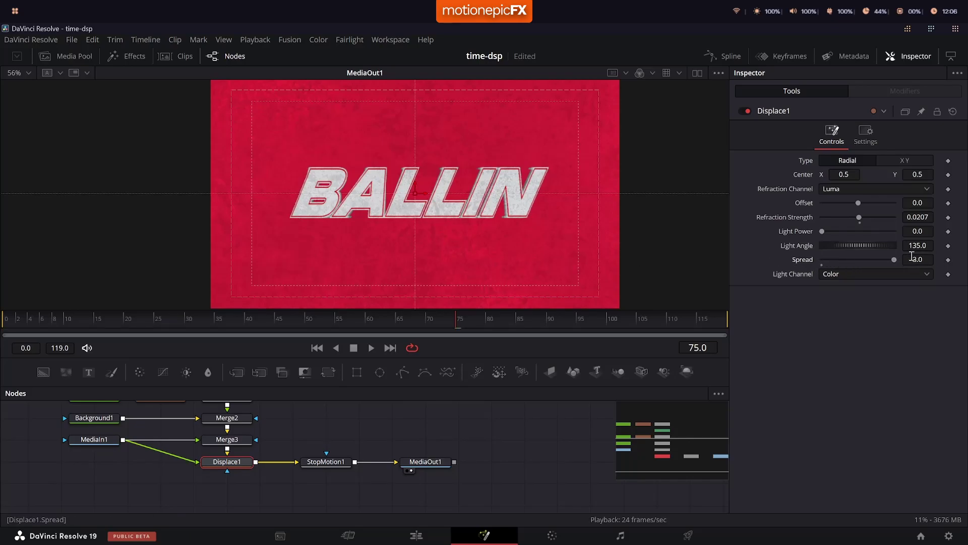
pyautogui.moveTo(859, 217); pyautogui.dragTo(867, 217)
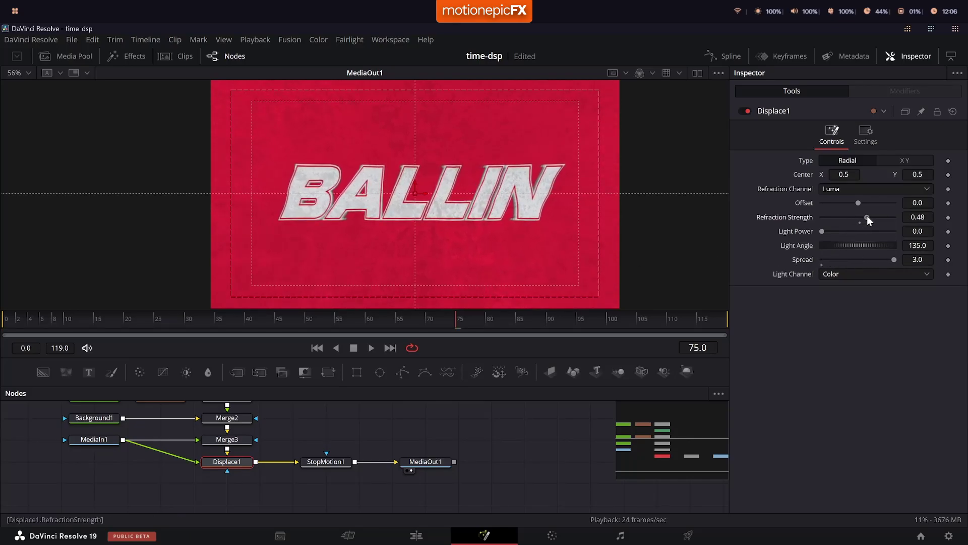
pyautogui.moveTo(893, 259); pyautogui.dragTo(858, 259)
pyautogui.press('space')
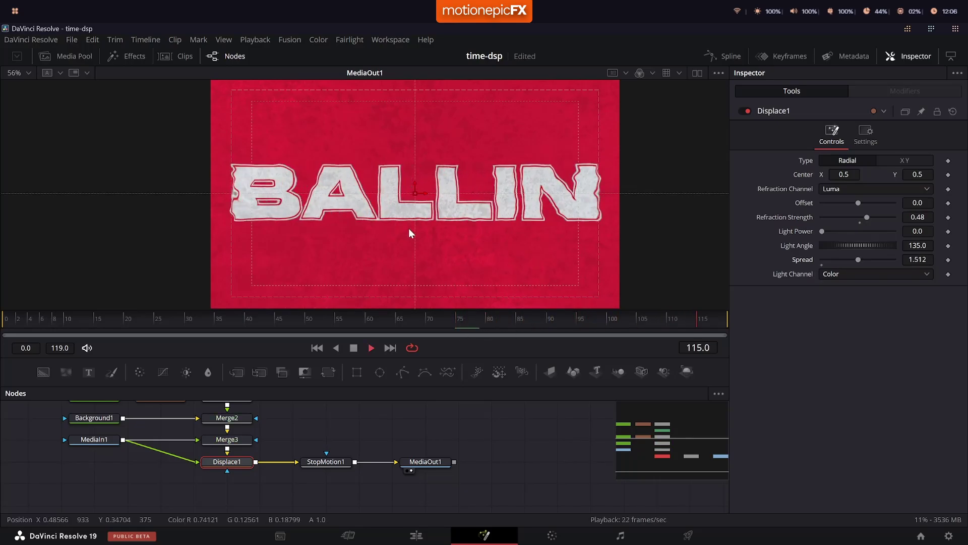
pyautogui.press('space')
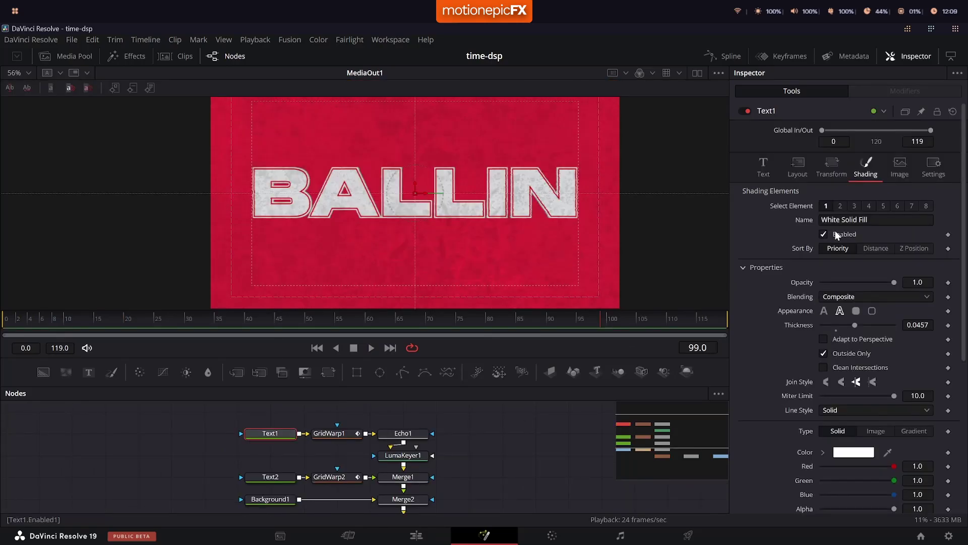
# - Append a trial letter q to BALLIN in Text1 and then in Text2
pyautogui.click(764, 166)
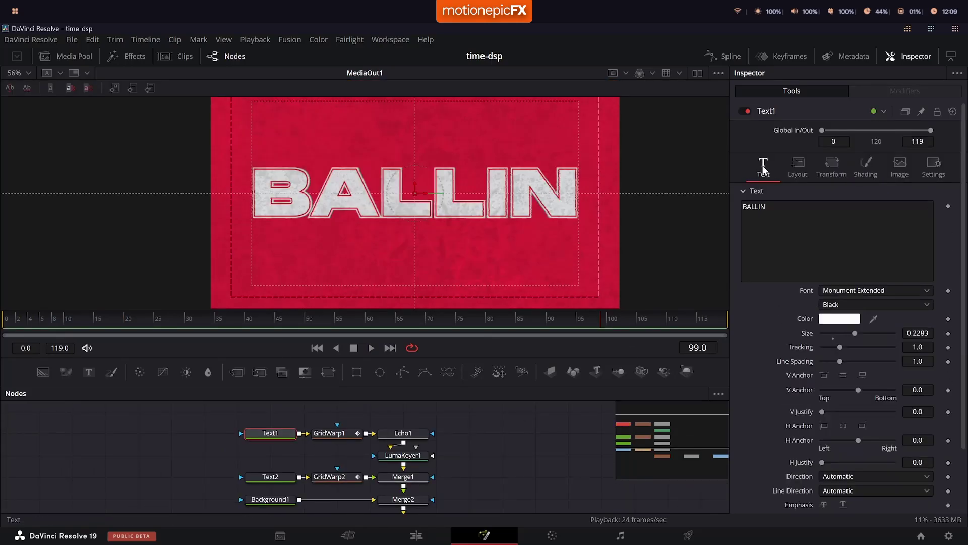
pyautogui.click(781, 218)
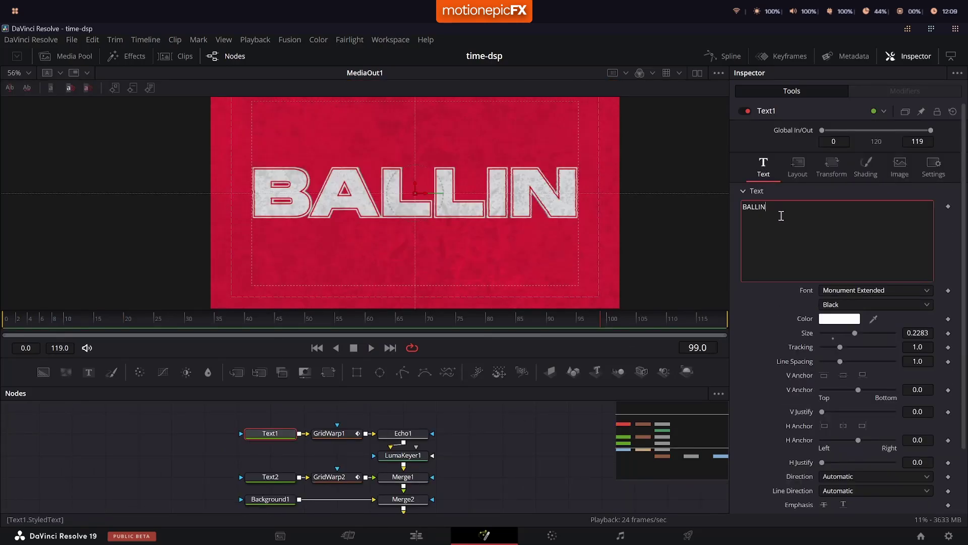
pyautogui.write('q')
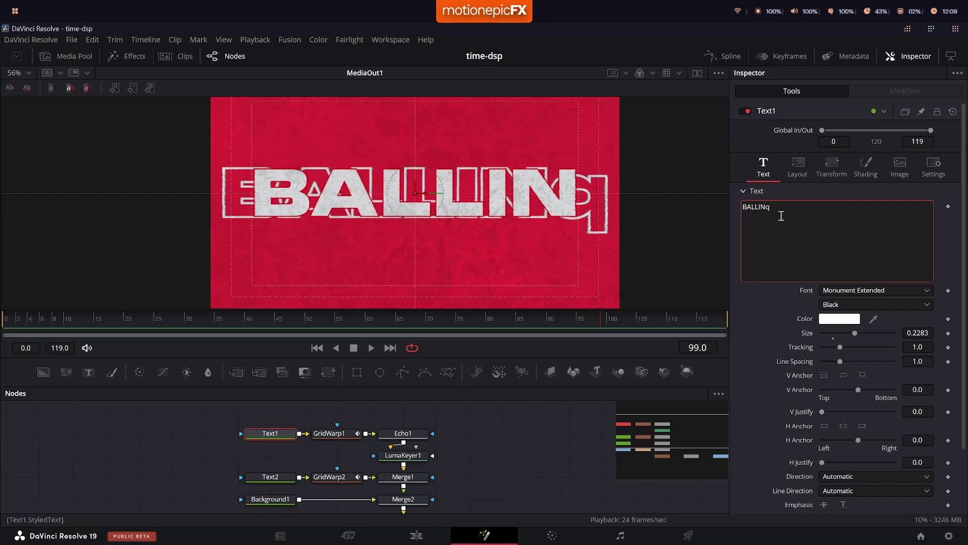
pyautogui.click(271, 476)
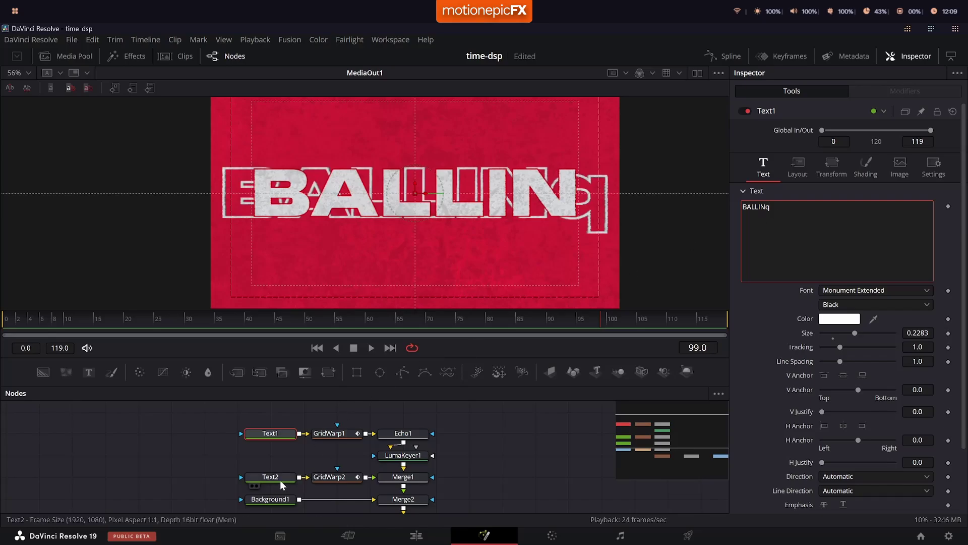
pyautogui.click(763, 170)
pyautogui.click(819, 218)
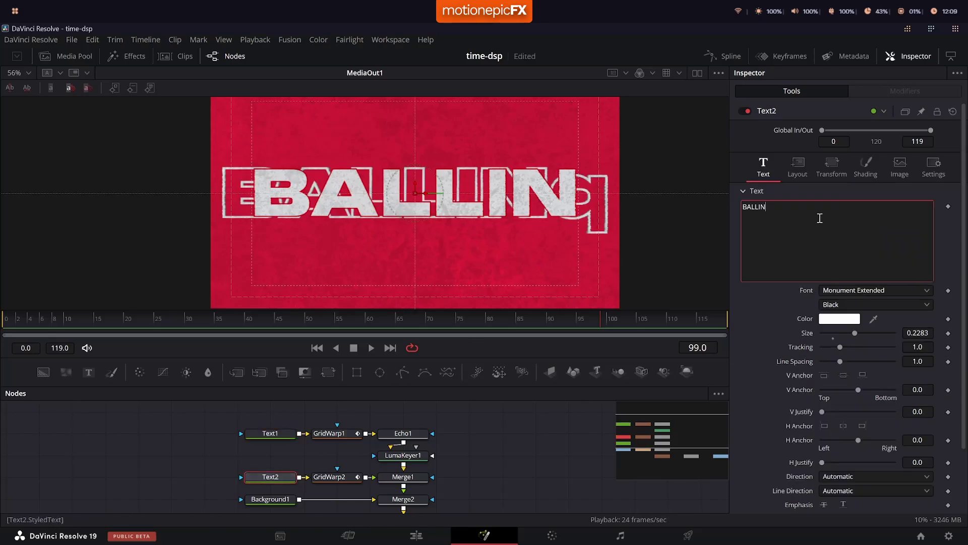
pyautogui.write('q')
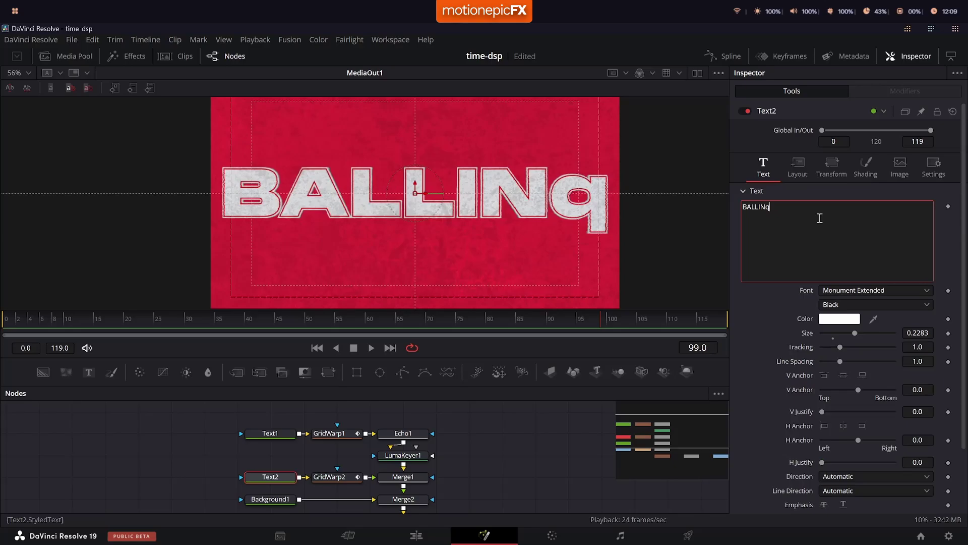
# - Remove the trial letter q from Text2 and Text1
pyautogui.press('BackSpace')
pyautogui.click(276, 435)
pyautogui.click(823, 227)
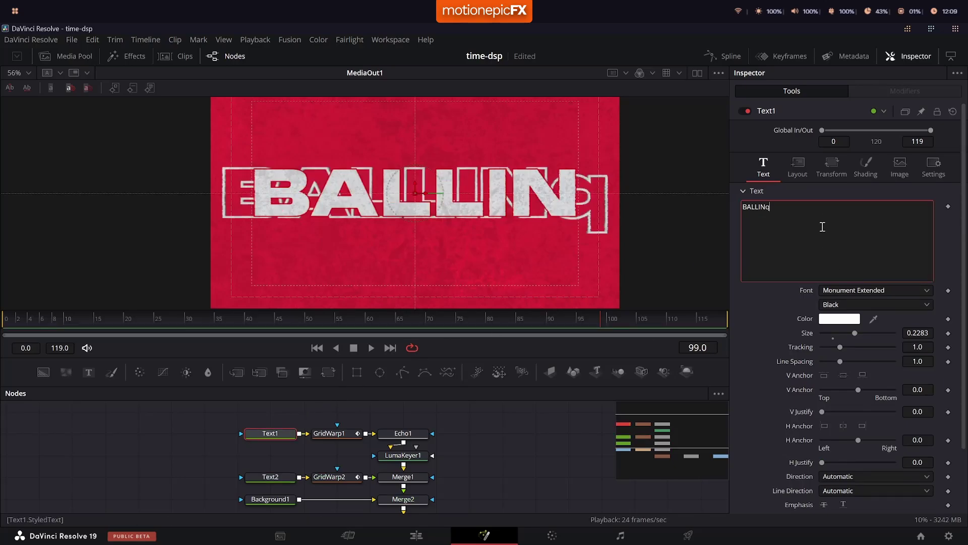
pyautogui.press('BackSpace')
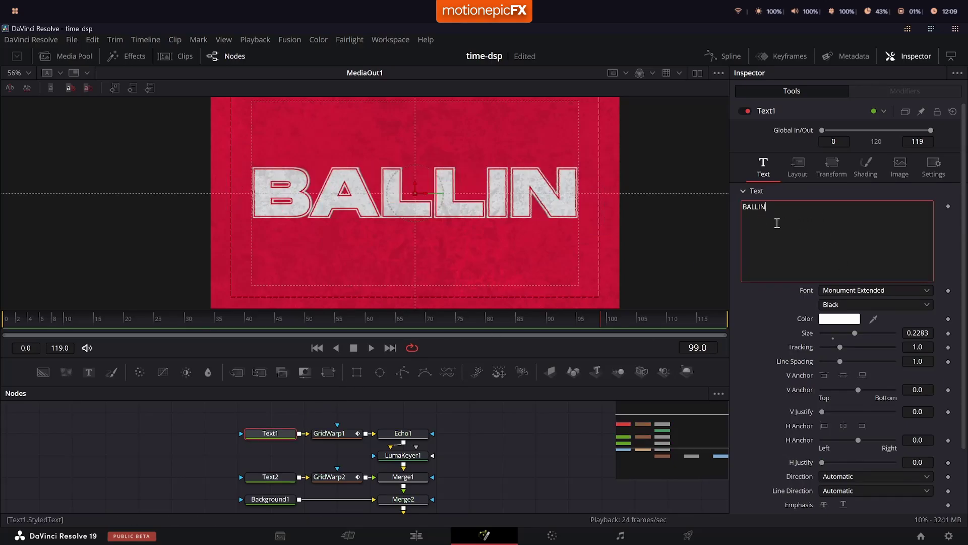
# - Link Text2's text to Text1 with the expression Text1.StyledText
pyautogui.click(271, 477)
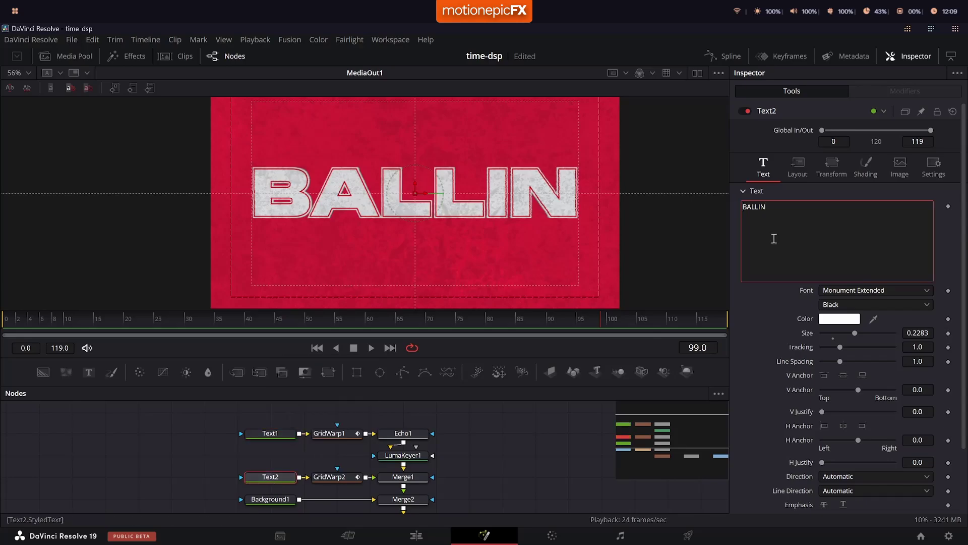
pyautogui.rightClick(782, 245)
pyautogui.click(795, 442)
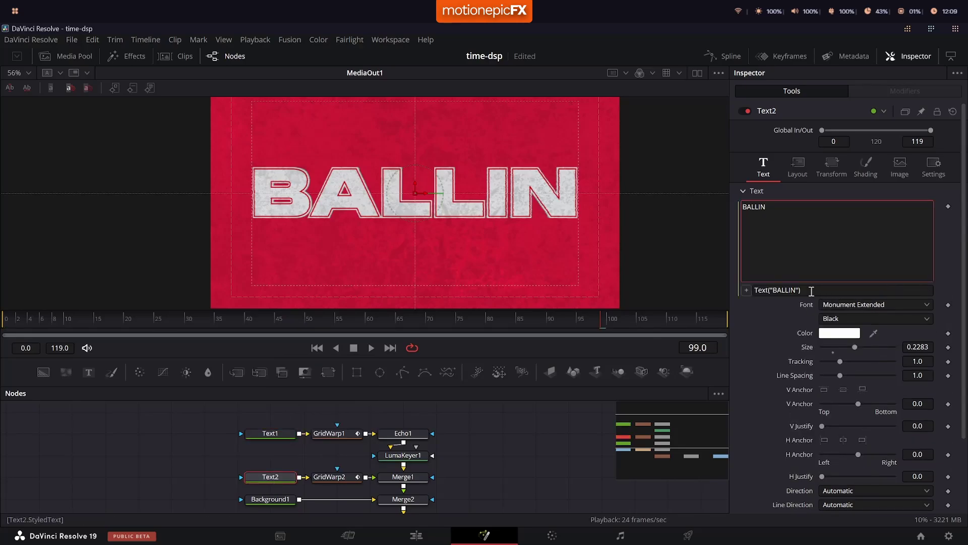
pyautogui.moveTo(812, 292); pyautogui.dragTo(726, 295)
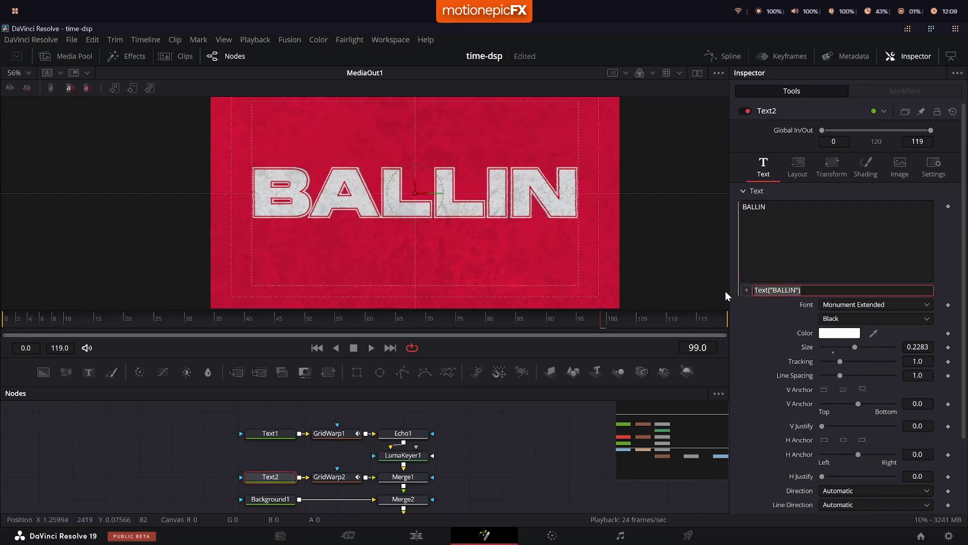
pyautogui.write('Text1.StyledText')
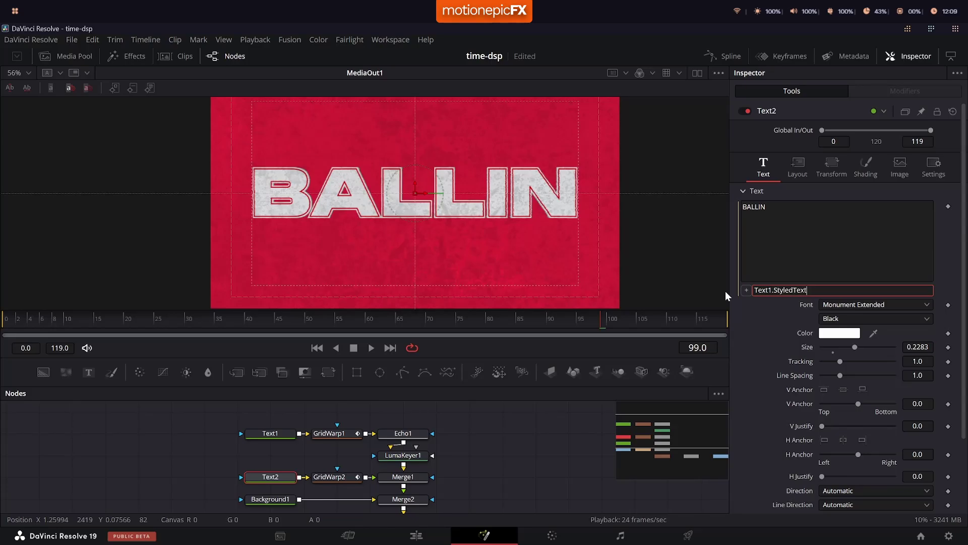
pyautogui.press('Return')
# - Shorten Text1's text to BALL to test the text link with Text2
pyautogui.click(282, 434)
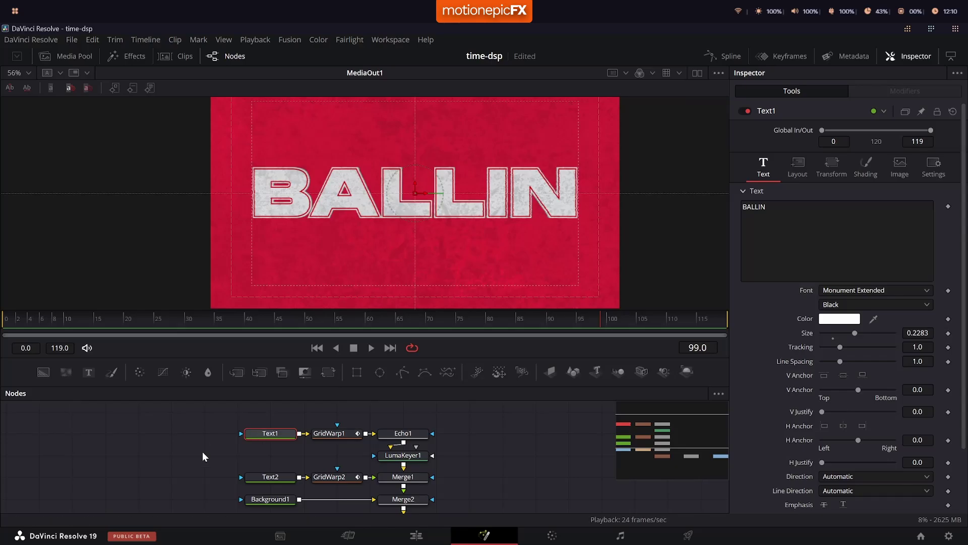
pyautogui.click(277, 478)
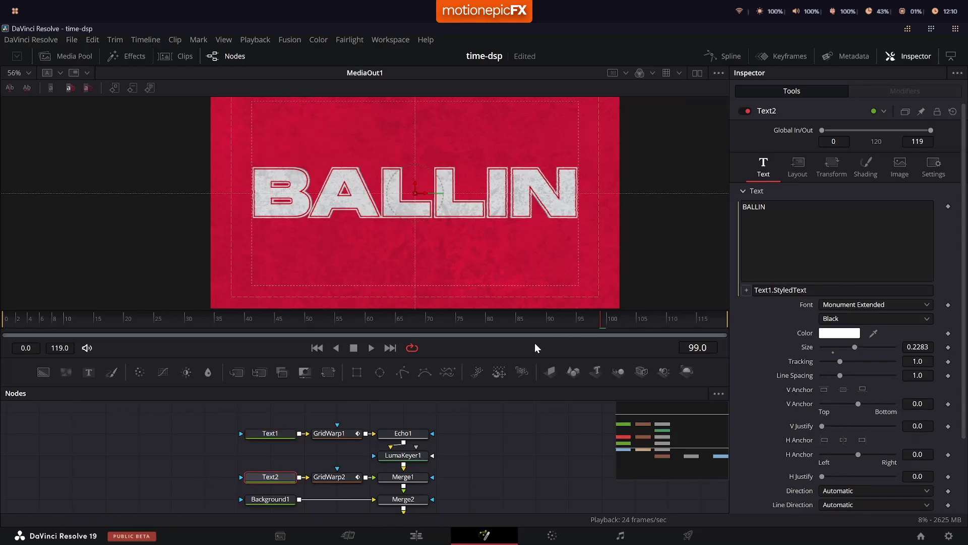
pyautogui.click(277, 435)
pyautogui.click(781, 215)
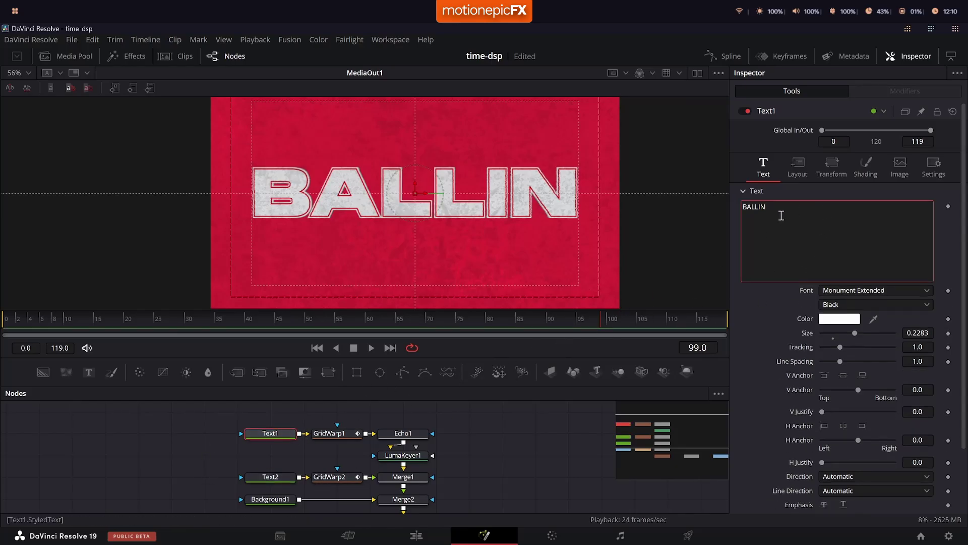
pyautogui.press('BackSpace')
pyautogui.press('BackSpace')
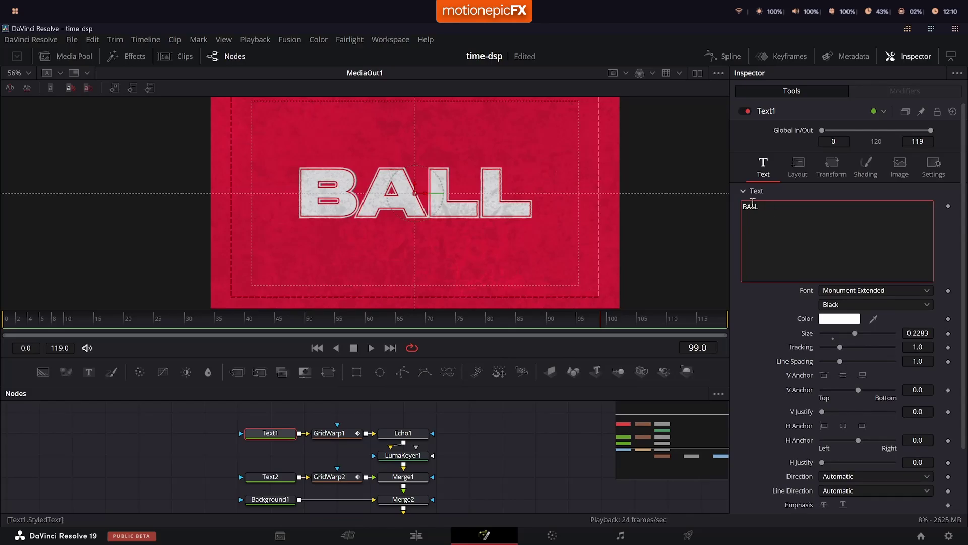
# - Examine the shading settings of Text1 and Text2, including the linking options for Text1's Red value
pyautogui.click(282, 434)
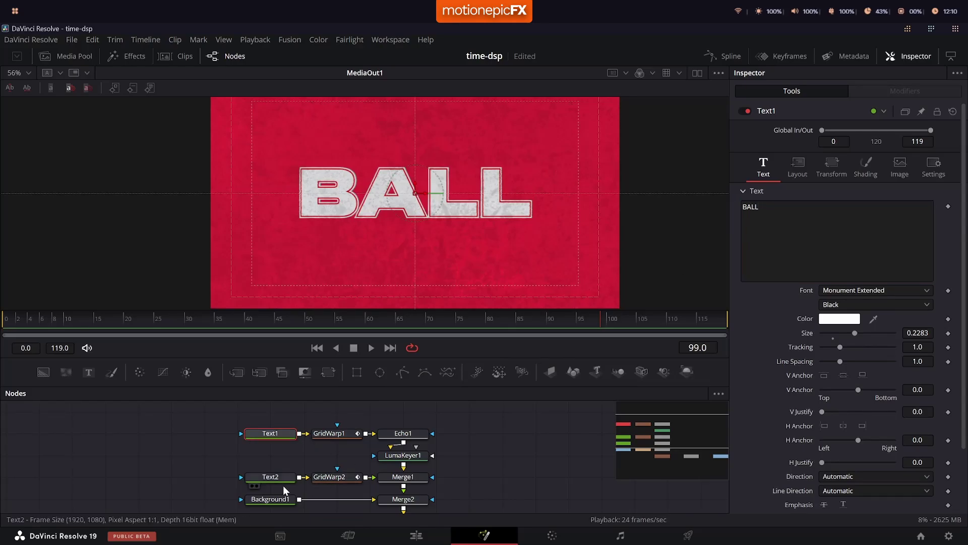
pyautogui.click(875, 165)
pyautogui.scroll(-2, 782, 456)
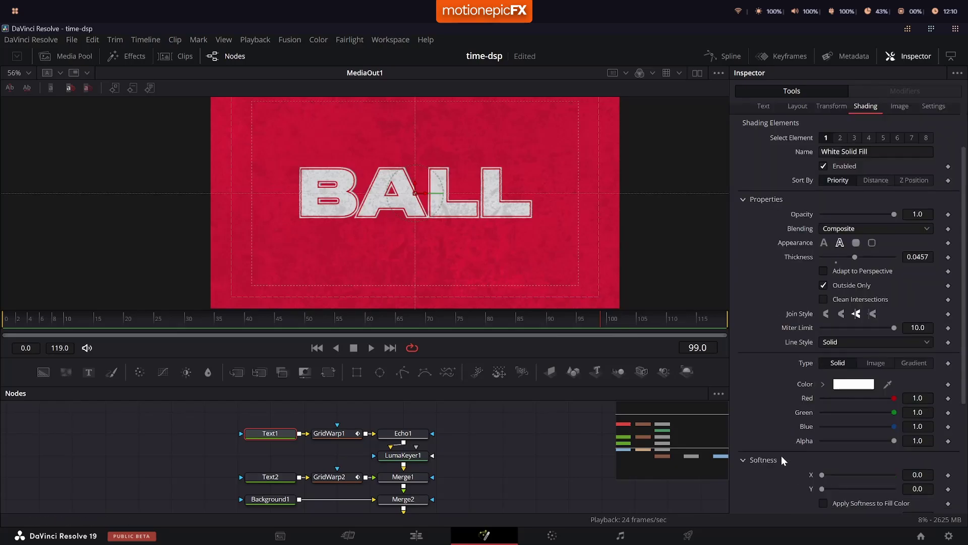
pyautogui.rightClick(807, 399)
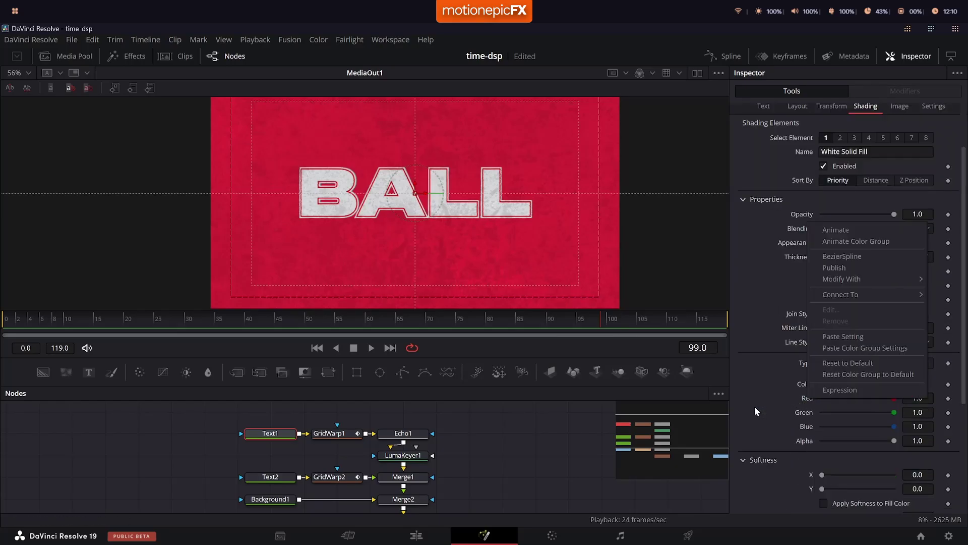
pyautogui.click(267, 476)
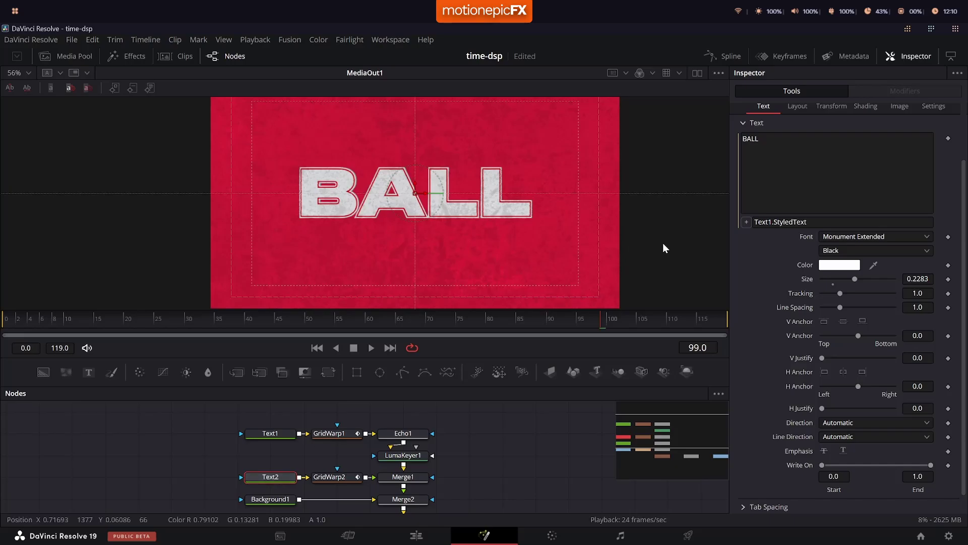
pyautogui.scroll(2, 831, 122)
pyautogui.click(865, 161)
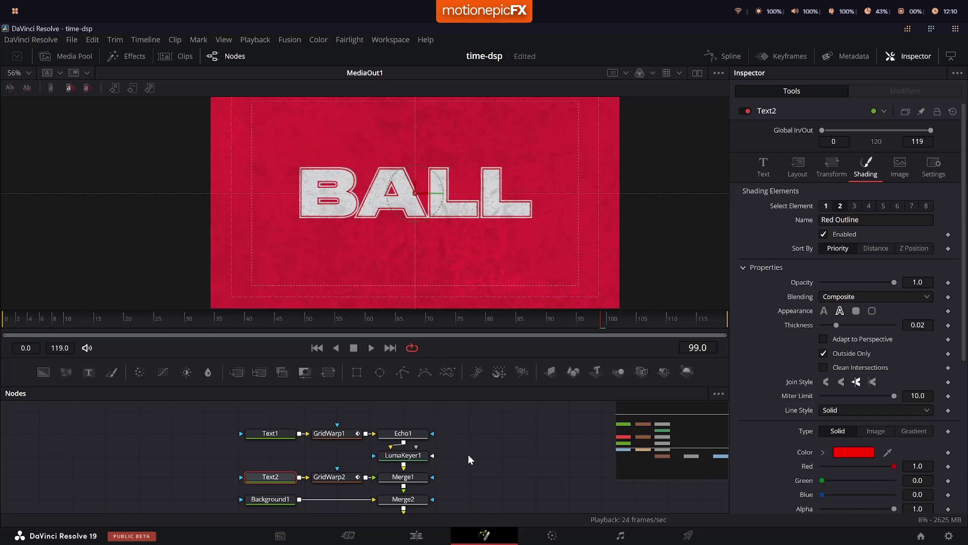
pyautogui.moveTo(490, 458); pyautogui.dragTo(404, 440)
pyautogui.scroll(-2, 404, 439)
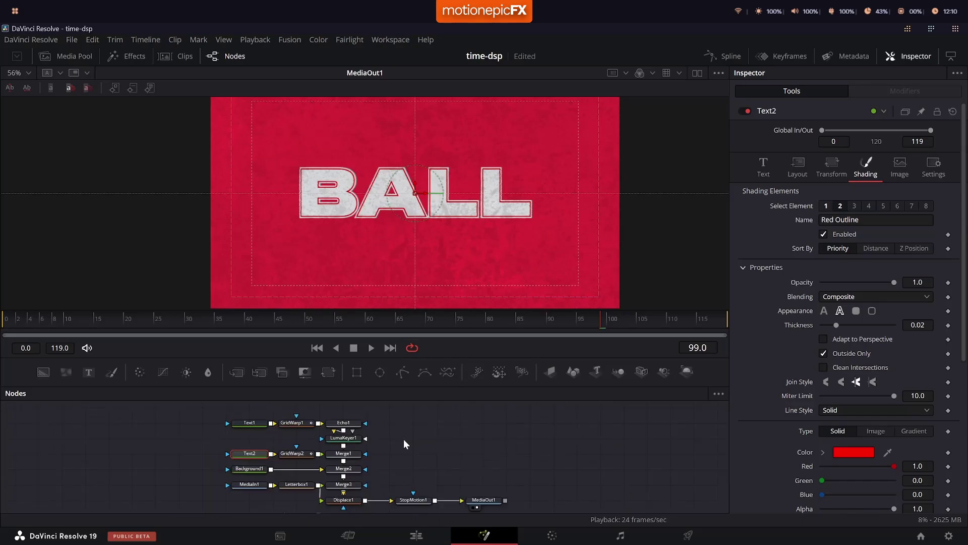
pyautogui.scroll(-3, 455, 471)
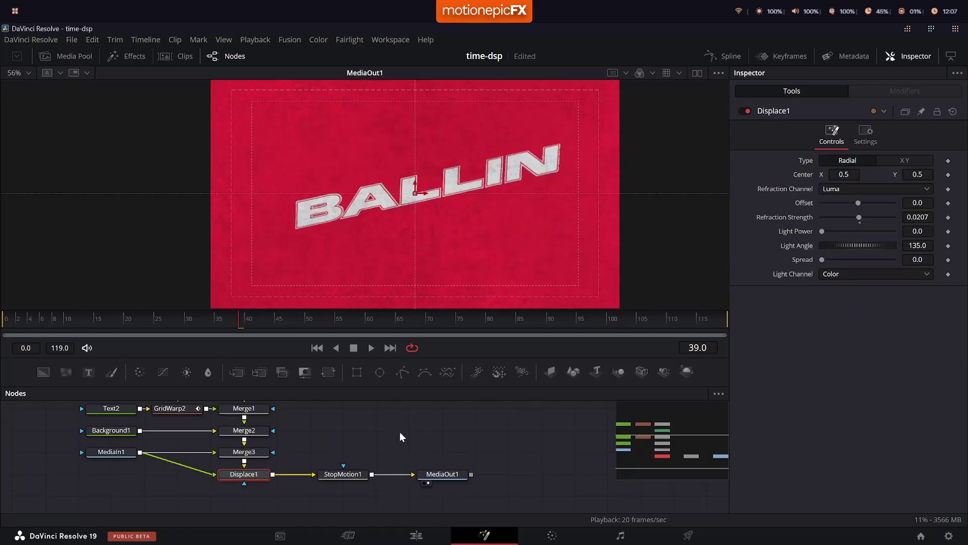
pyautogui.scroll(-1, 381, 437)
pyautogui.scroll(1, 381, 437)
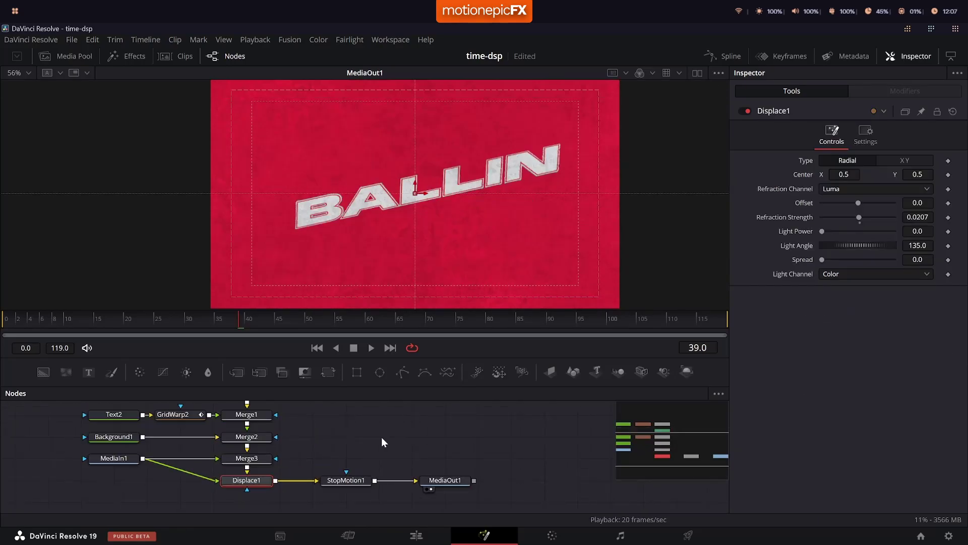
pyautogui.scroll(1, 331, 434)
pyautogui.scroll(-2, 322, 440)
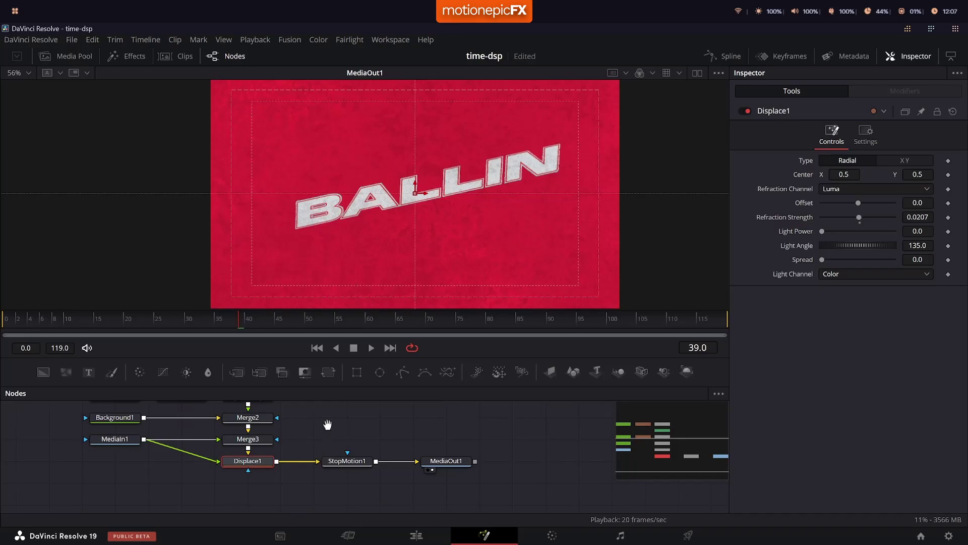
pyautogui.scroll(1, 325, 433)
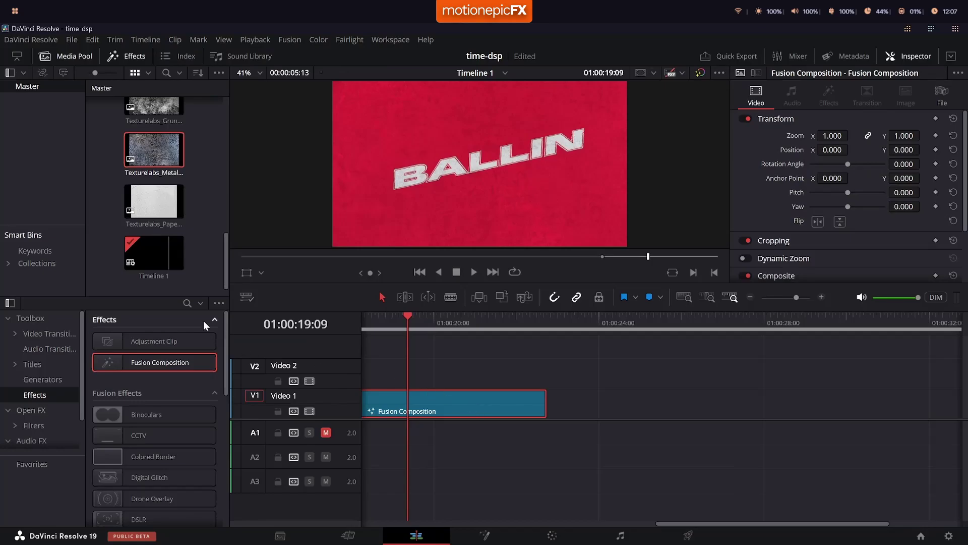
# - Examine the vertical resolution option and resolution presets in Timeline 1's settings, and leave them without saving changes
pyautogui.rightClick(163, 256)
pyautogui.moveTo(350, 264)
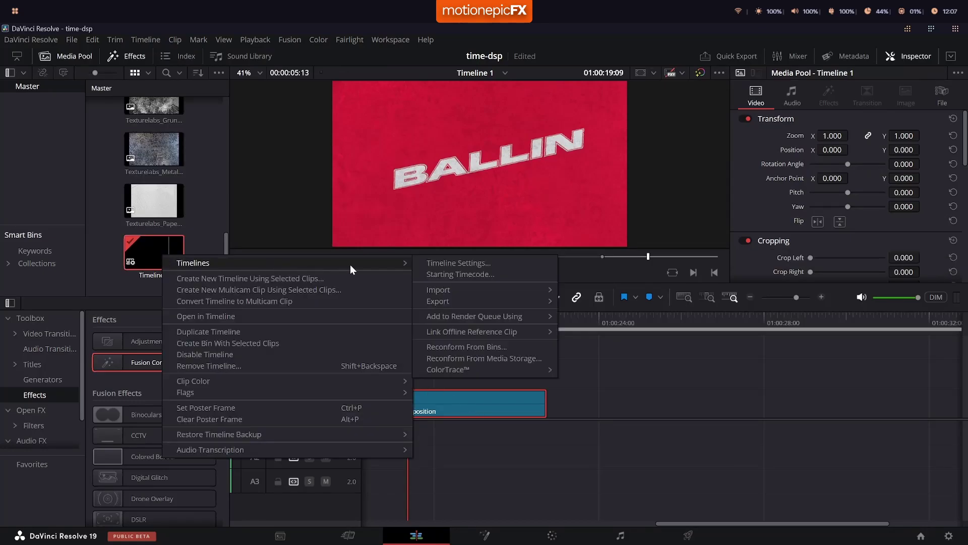
pyautogui.click(434, 261)
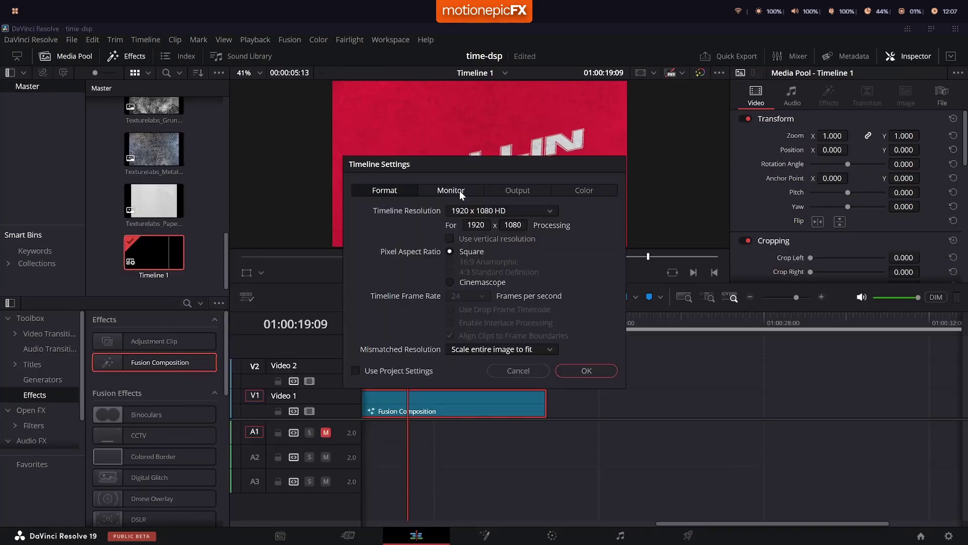
pyautogui.click(472, 237)
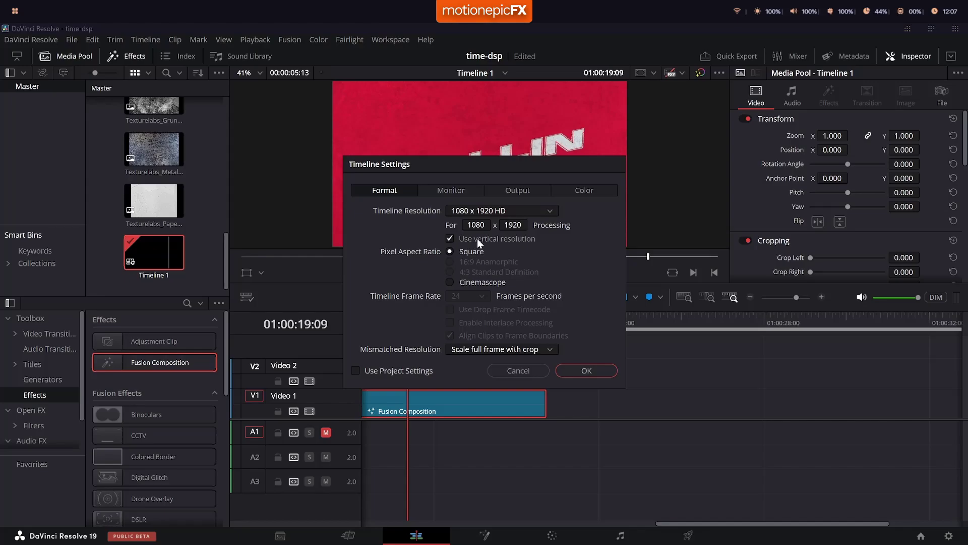
pyautogui.click(474, 238)
pyautogui.click(474, 209)
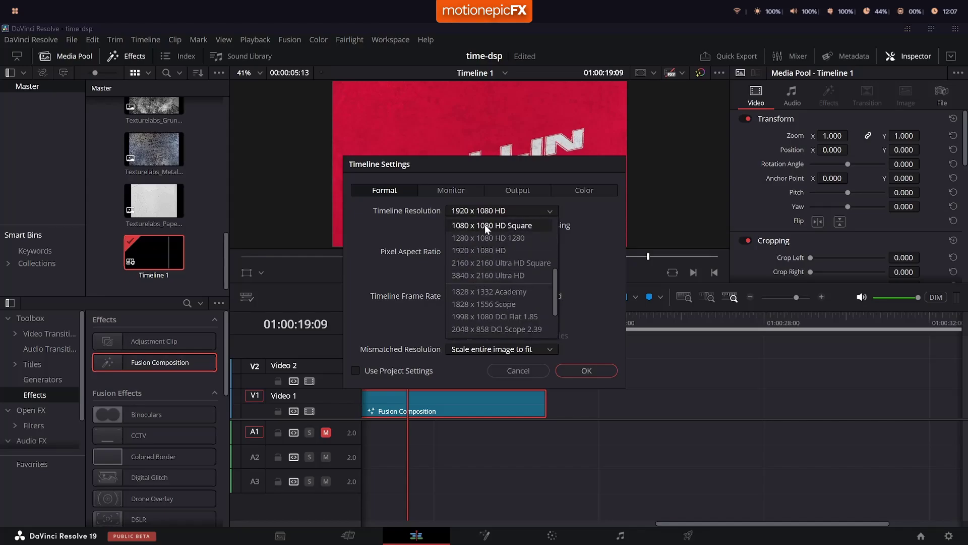
pyautogui.click(406, 235)
pyautogui.click(513, 367)
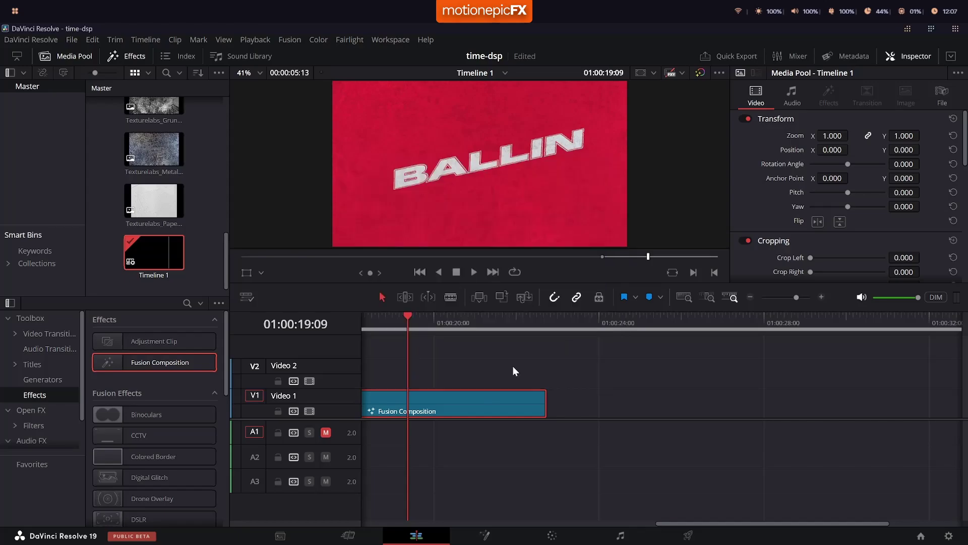
# - On the Cut page, try the Square 1080 x 1080 and Portrait 1080 x 1920 resolutions for Timeline 1
pyautogui.click(364, 538)
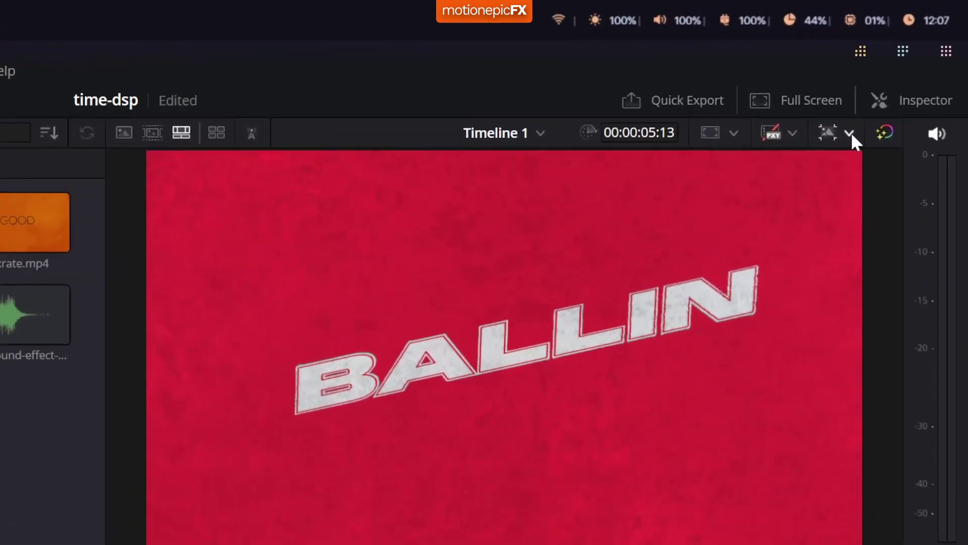
pyautogui.click(902, 75)
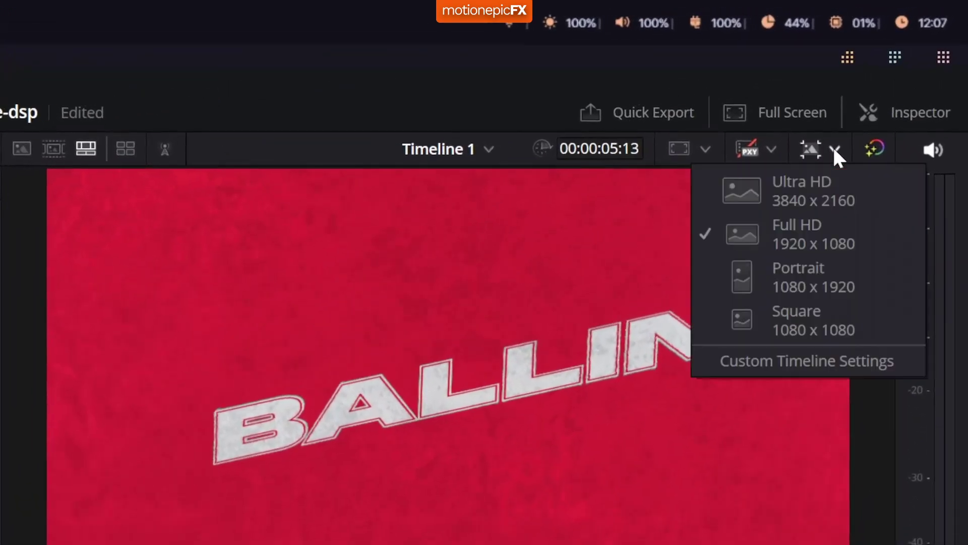
pyautogui.click(775, 320)
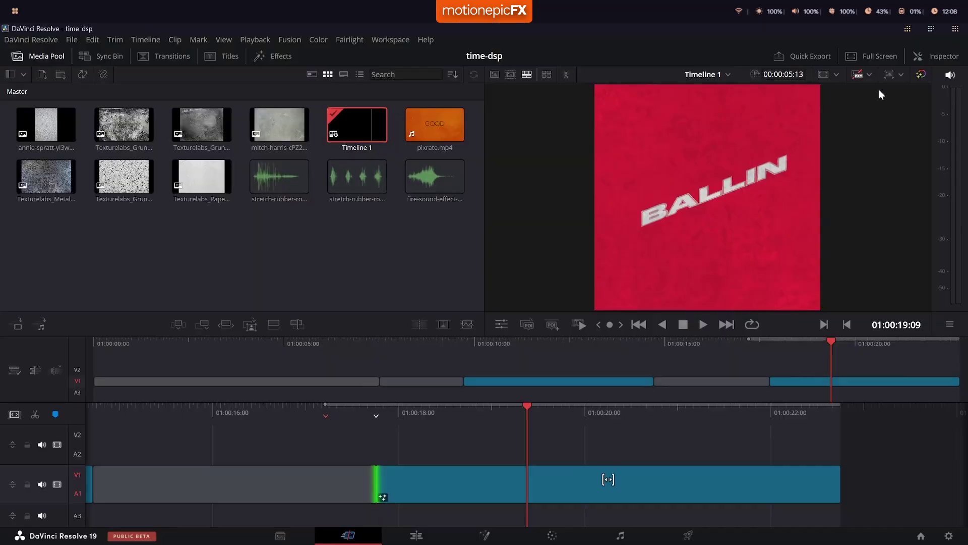
pyautogui.click(901, 74)
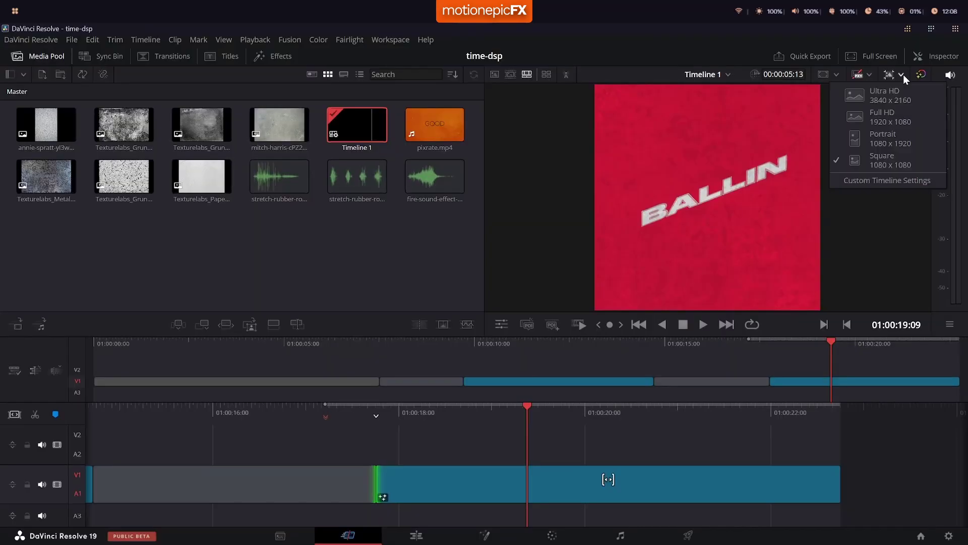
pyautogui.click(870, 139)
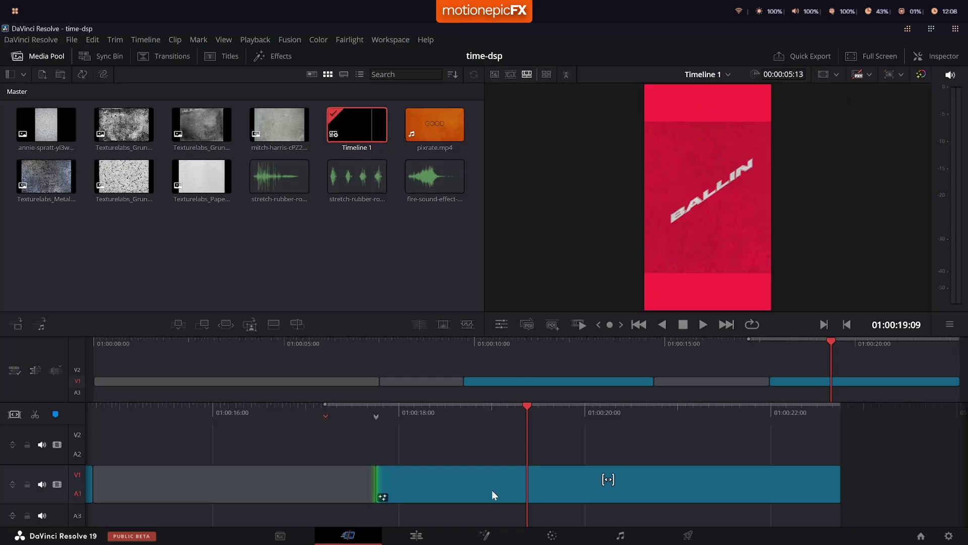
# - In the Fusion composition, insert a Letterbox node after MediaIn1 and set its mode to Pan-and-Scan
pyautogui.click(484, 534)
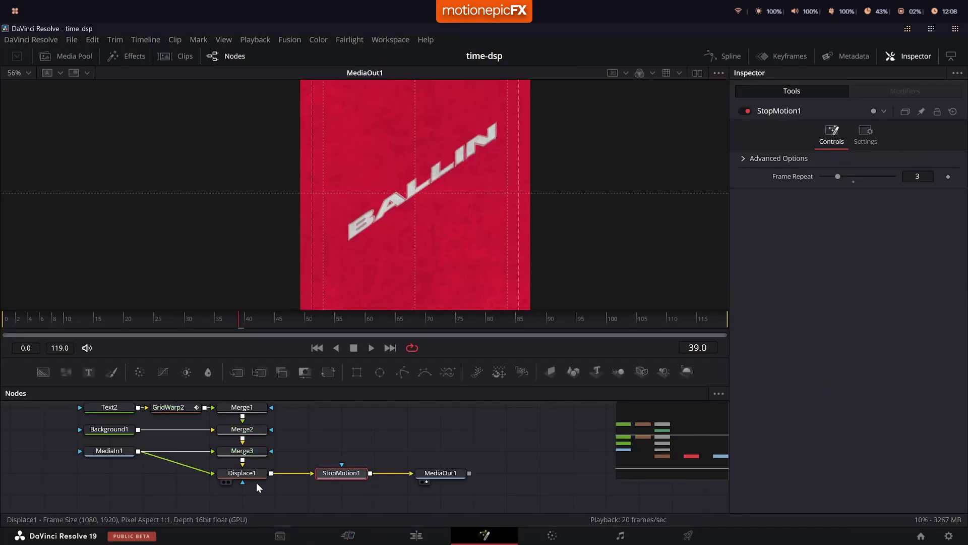
pyautogui.click(203, 451)
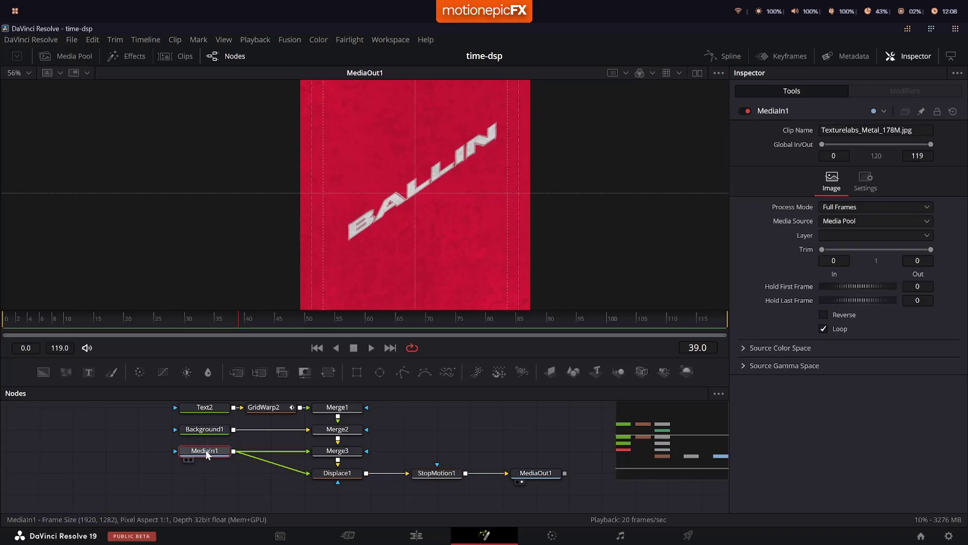
pyautogui.hotkey('shift', 'space')
pyautogui.write('stop')
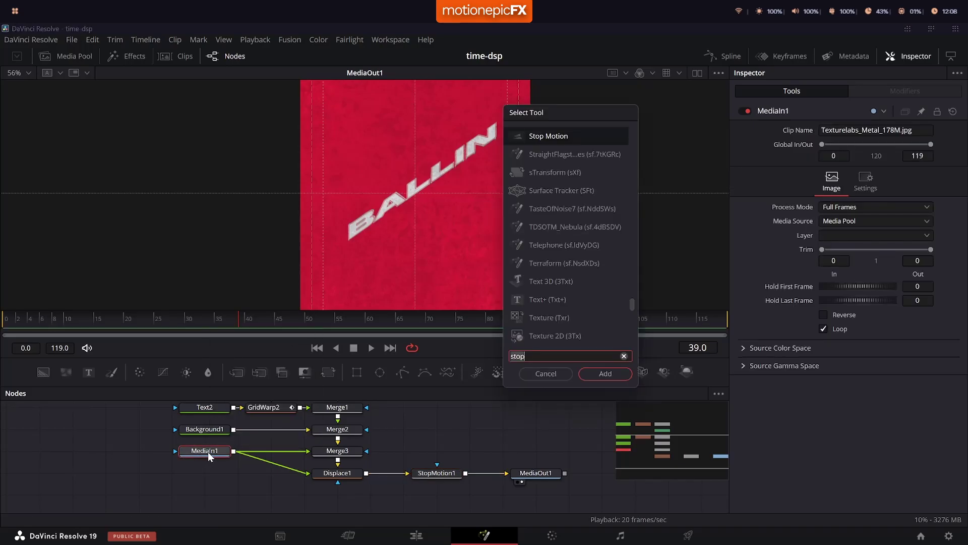
pyautogui.press('BackSpace')
pyautogui.press('BackSpace')
pyautogui.press('BackSpace')
pyautogui.press('BackSpace')
pyautogui.write('lett')
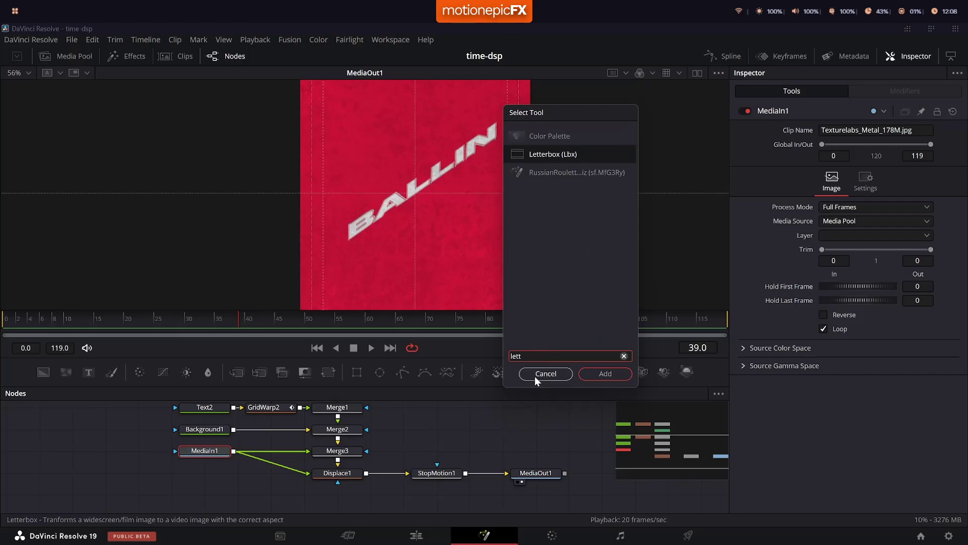
pyautogui.click(601, 374)
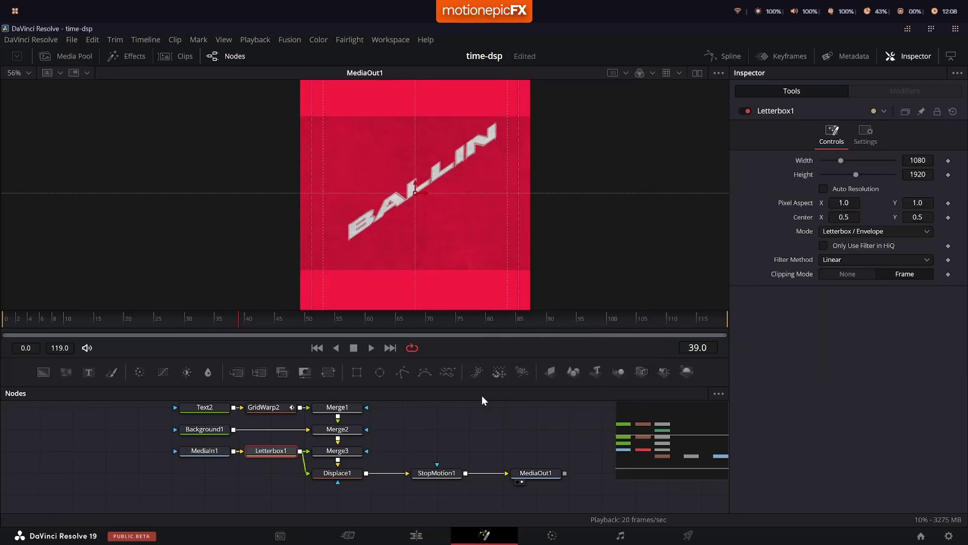
pyautogui.click(827, 230)
pyautogui.click(834, 257)
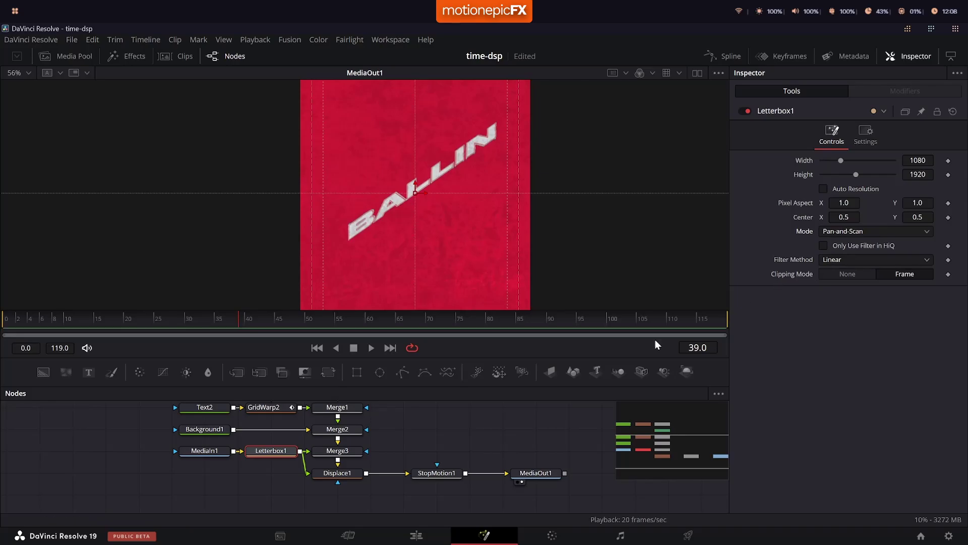
# - On the Cut page, test the title at Full HD, Portrait and Square timeline resolutions, finishing on Full HD 1920 x 1080
pyautogui.click(359, 536)
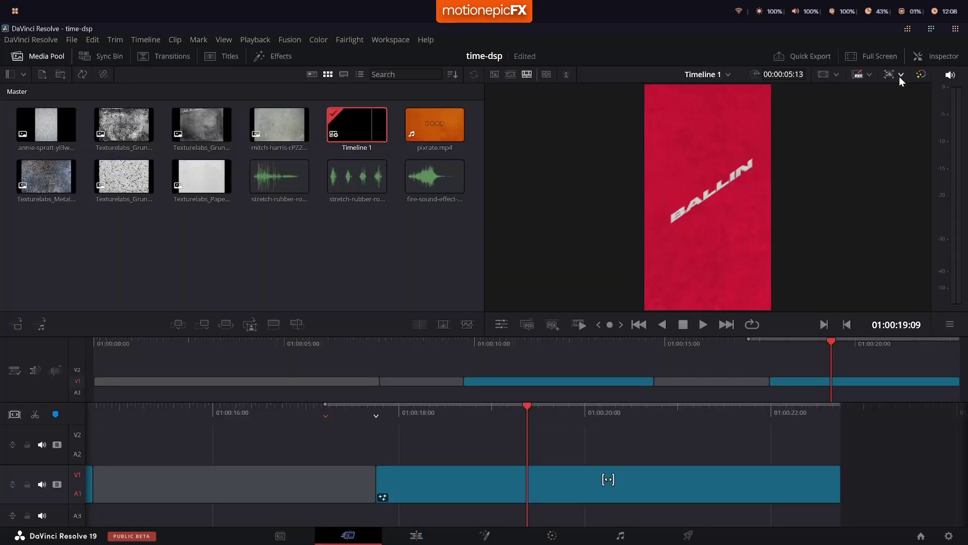
pyautogui.click(901, 76)
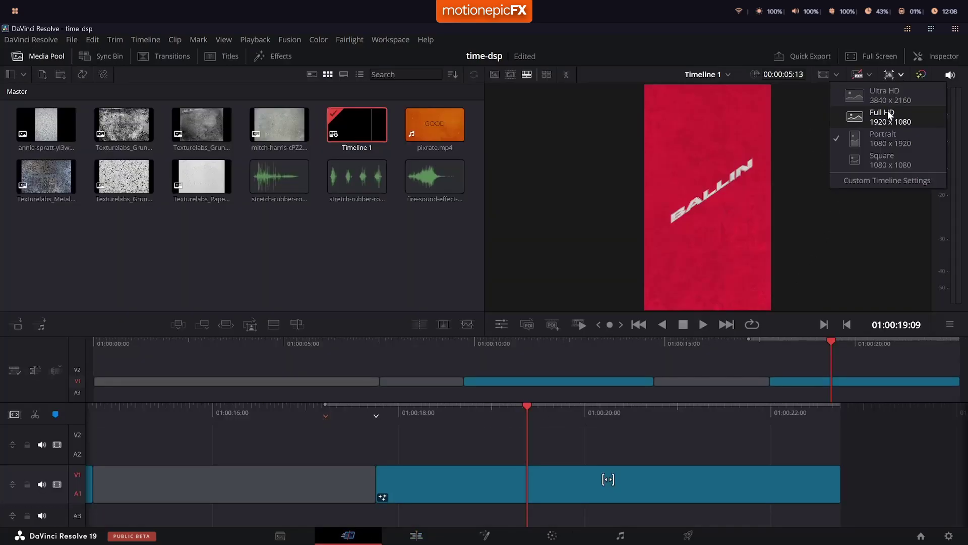
pyautogui.click(884, 117)
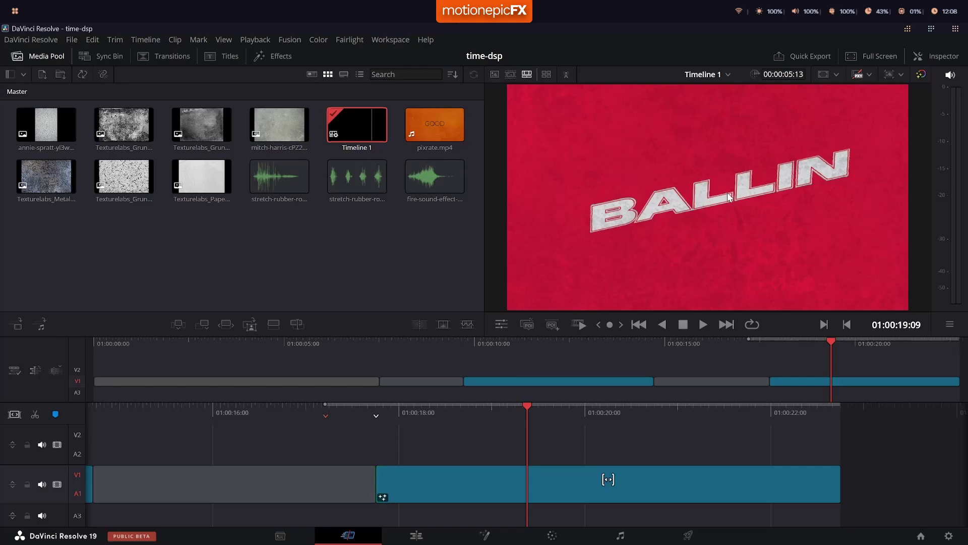
pyautogui.click(900, 75)
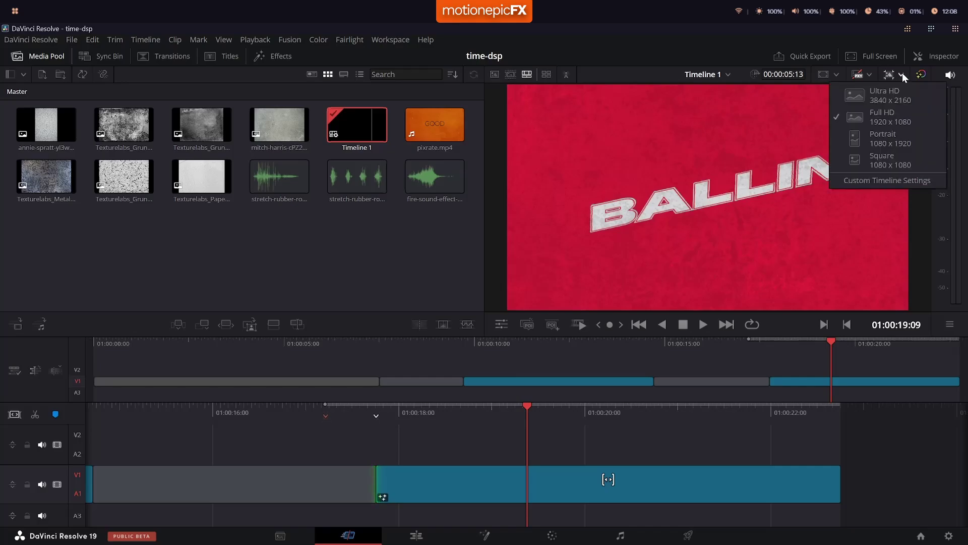
pyautogui.click(888, 137)
pyautogui.click(900, 76)
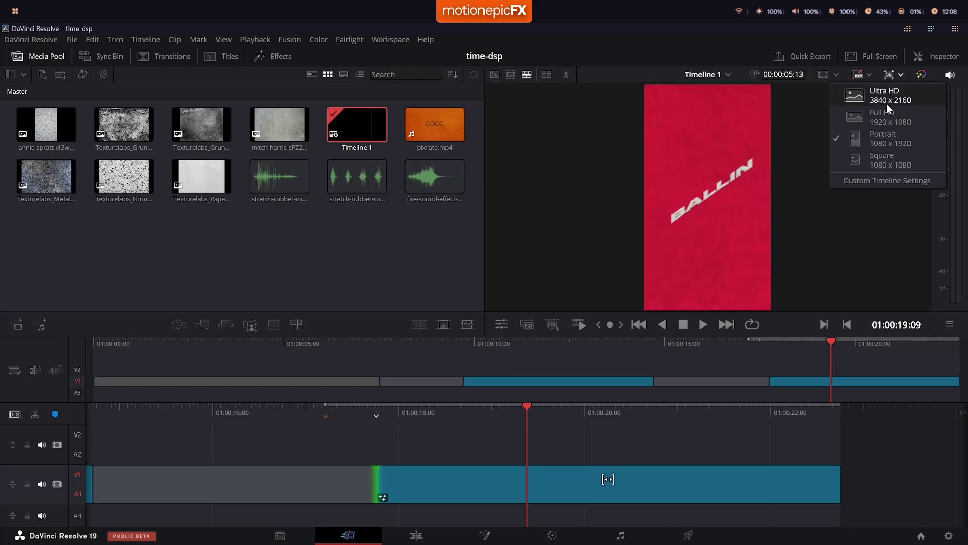
pyautogui.click(876, 158)
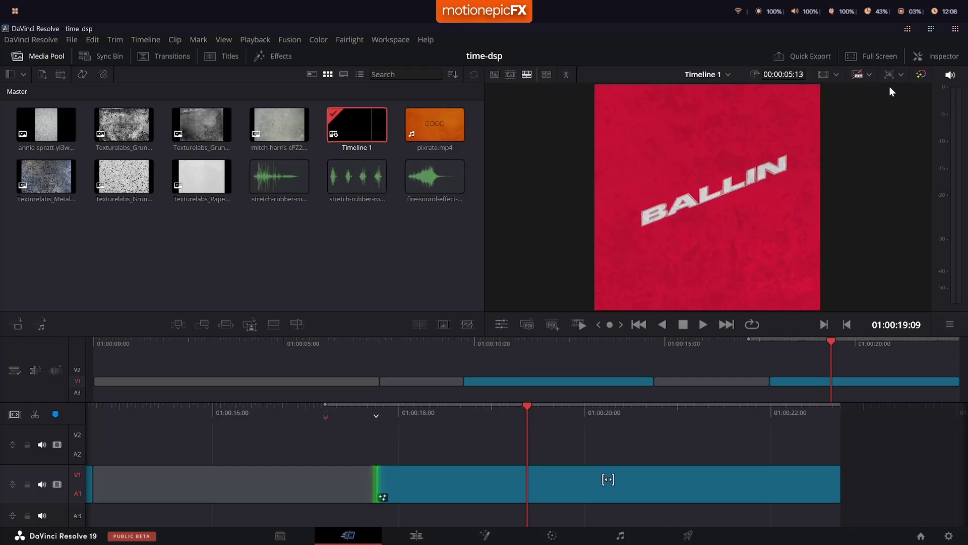
pyautogui.click(900, 76)
pyautogui.click(873, 114)
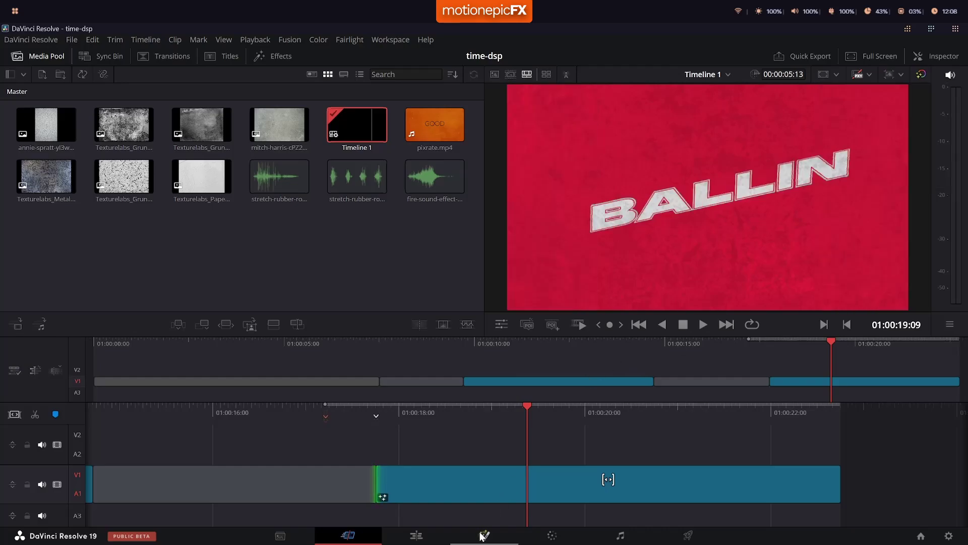
# - Return to the Fusion page and play back the BALLIN title animation
pyautogui.click(483, 535)
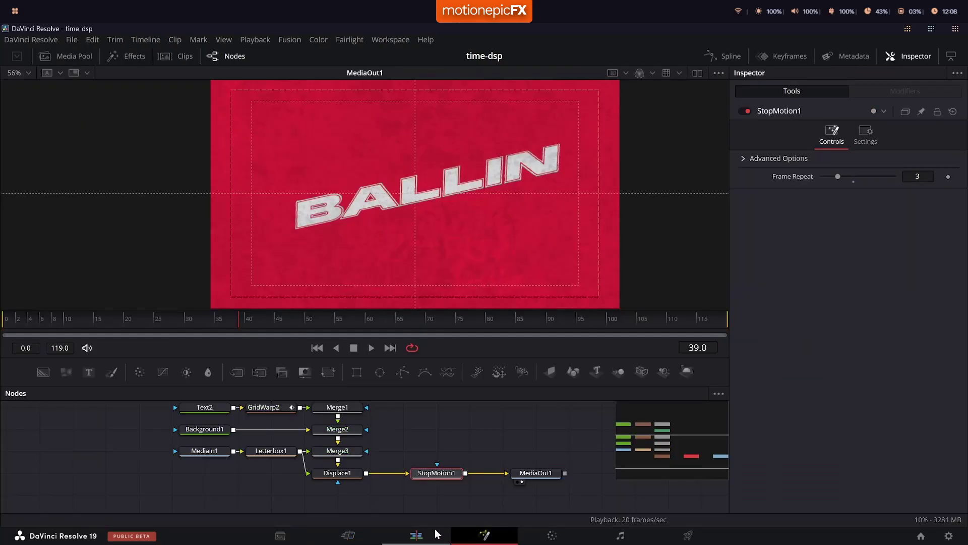
pyautogui.click(376, 348)
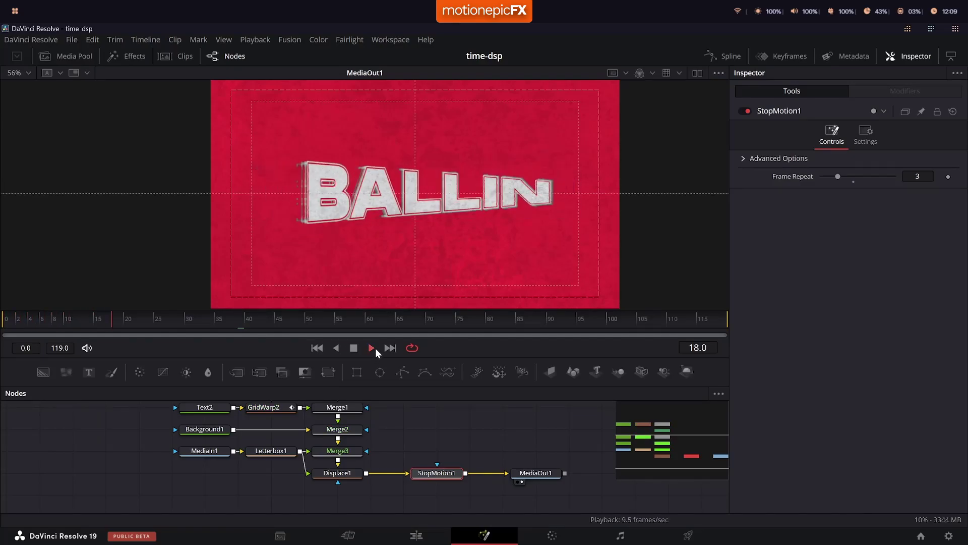